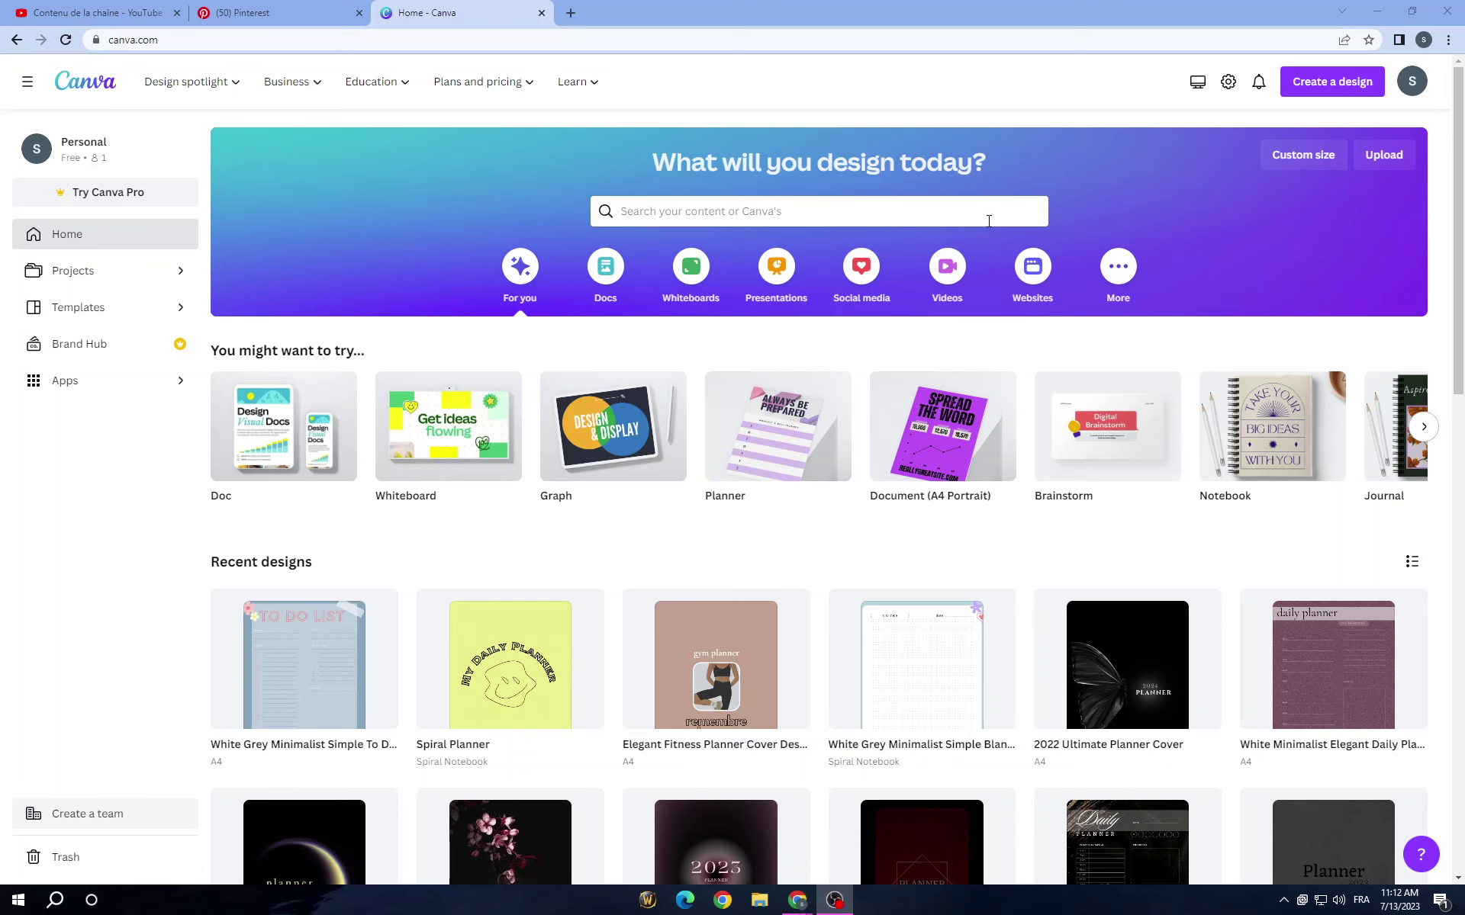
- Search templates for 'digital planner' and scroll down to the purple watercolour daily planner
click(988, 220)
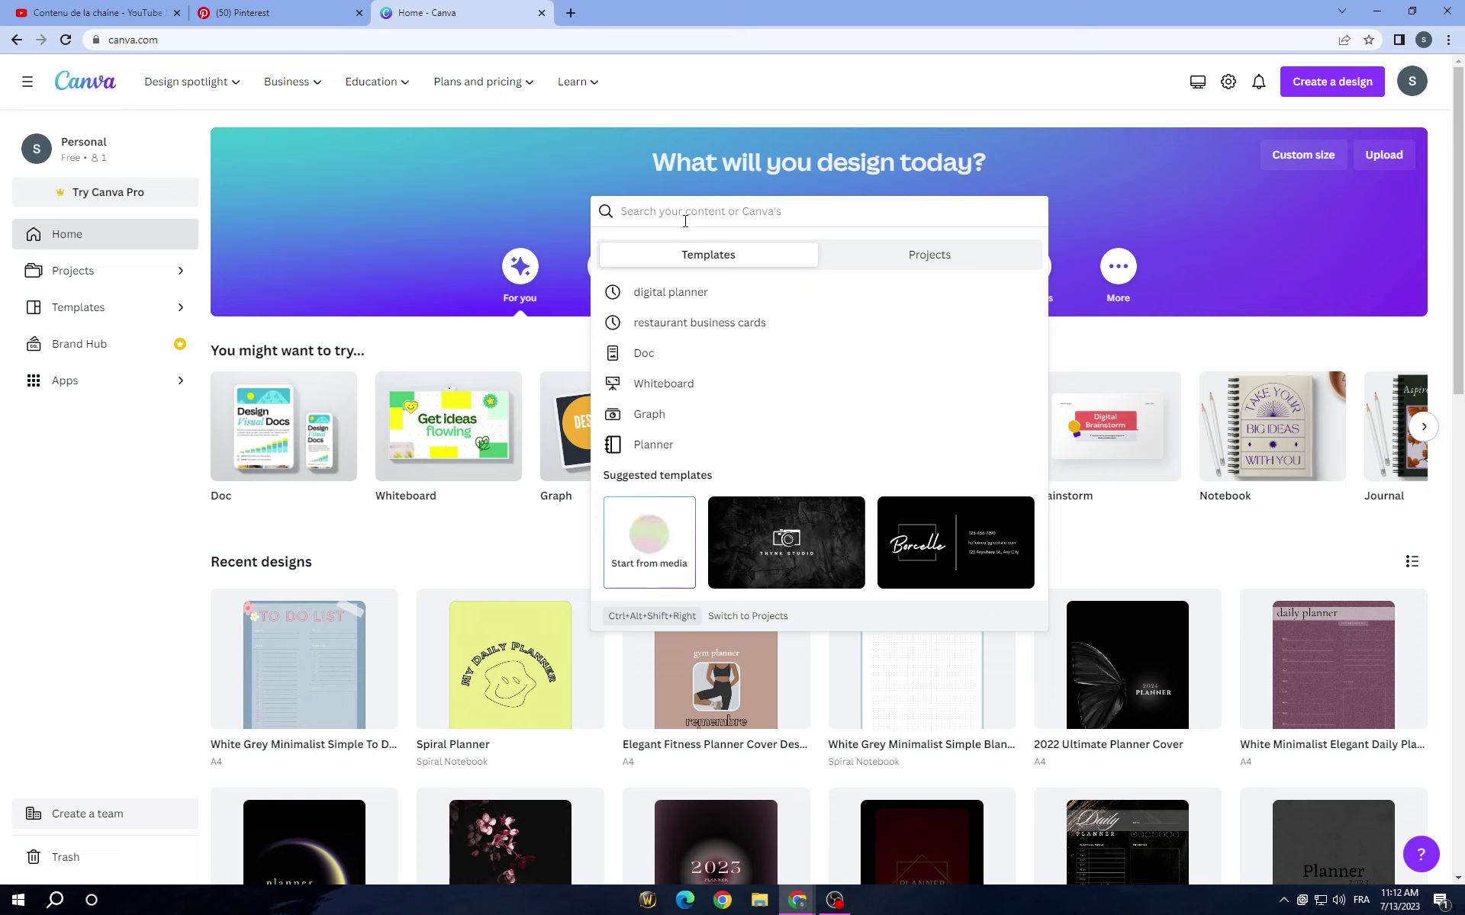
click(723, 300)
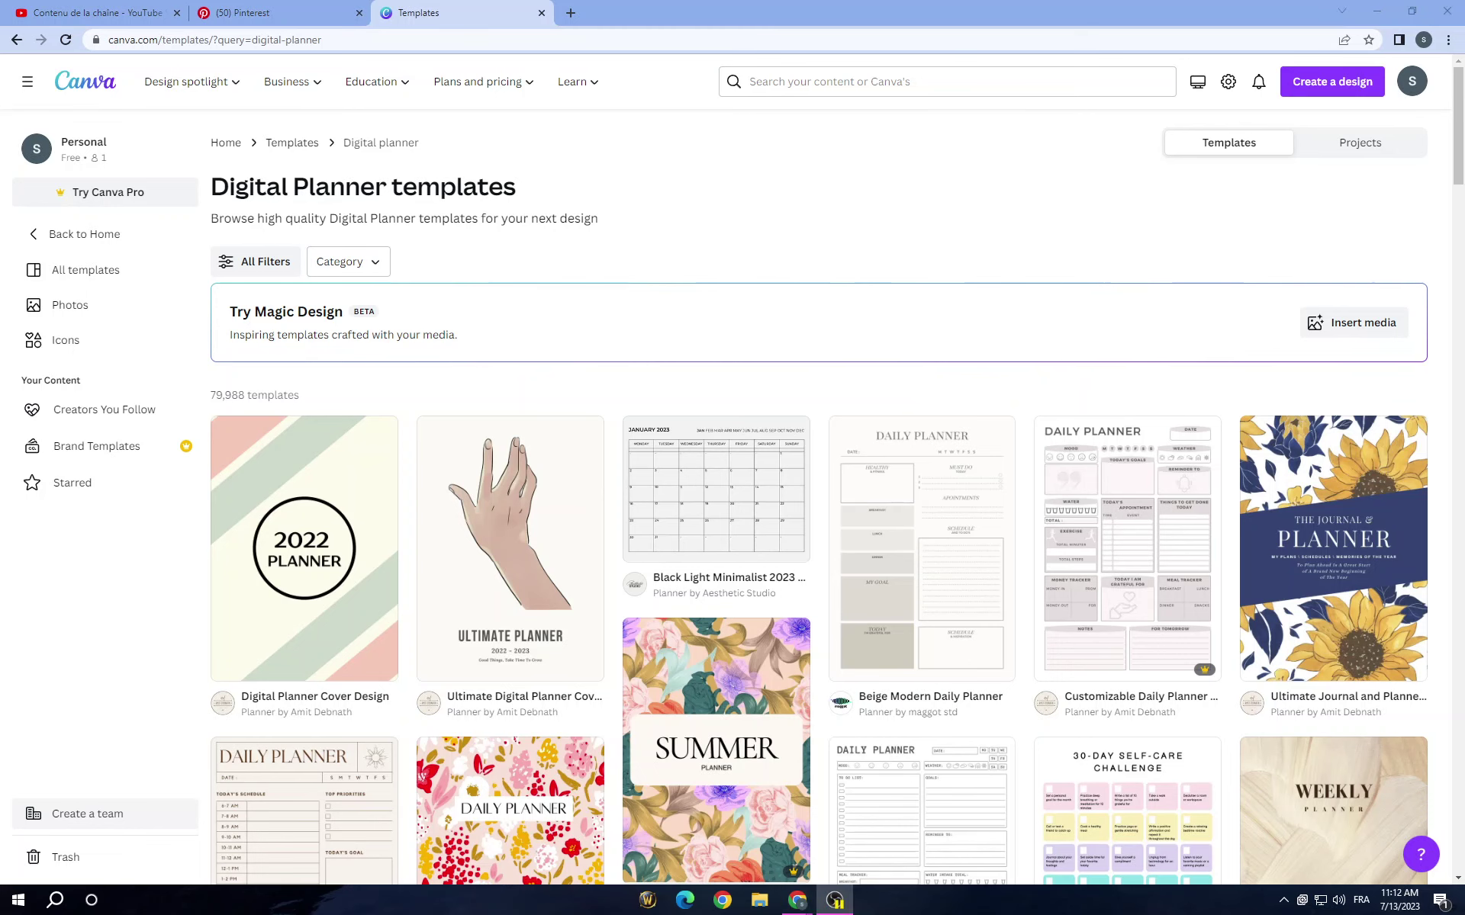
scroll(771, 611, down, 4)
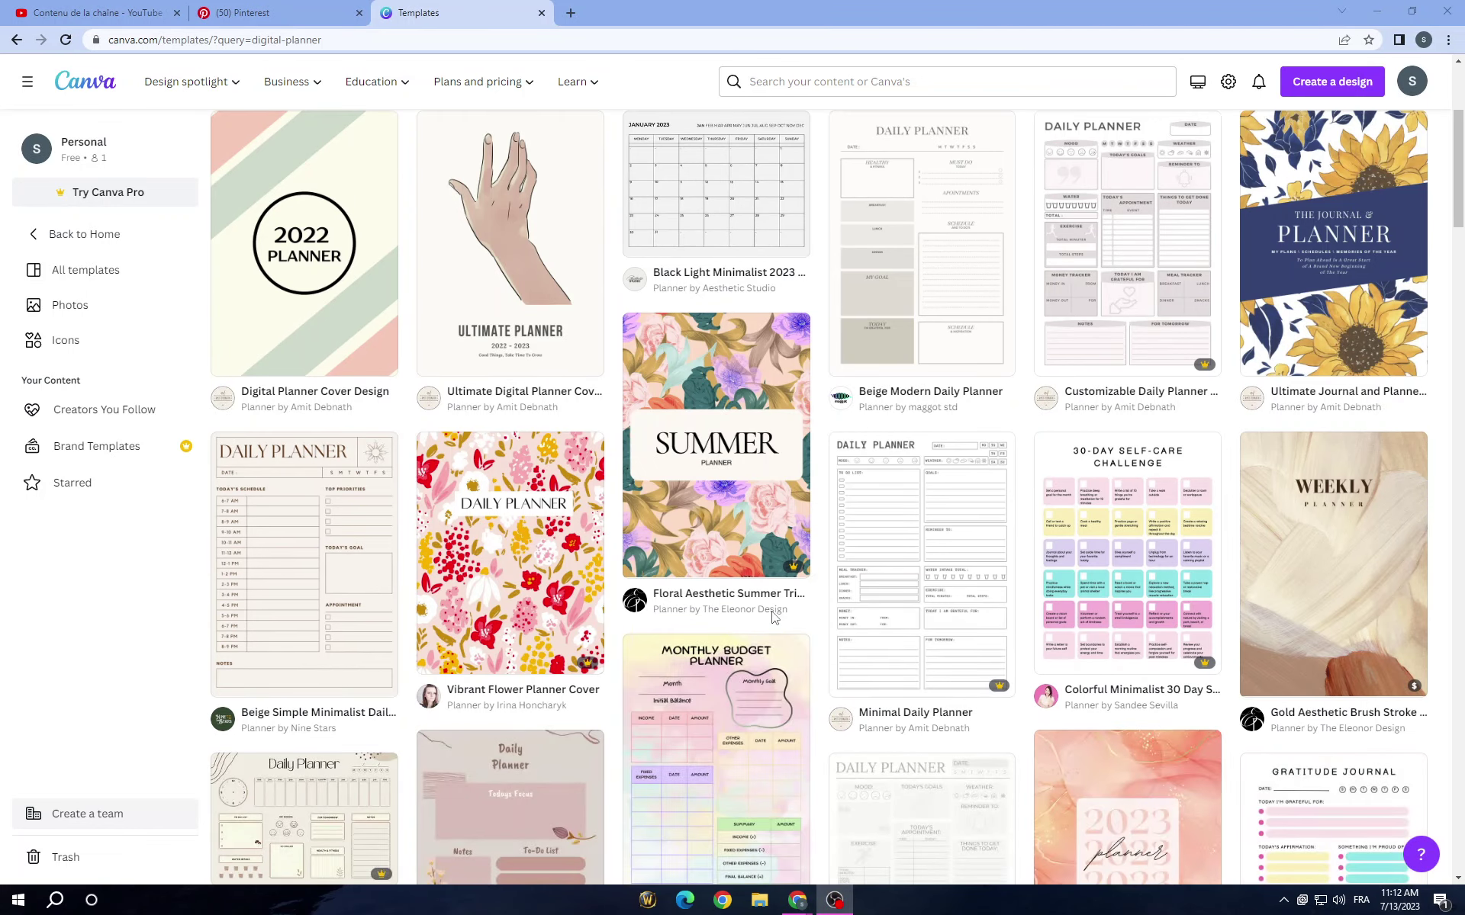
scroll(774, 616, down, 7)
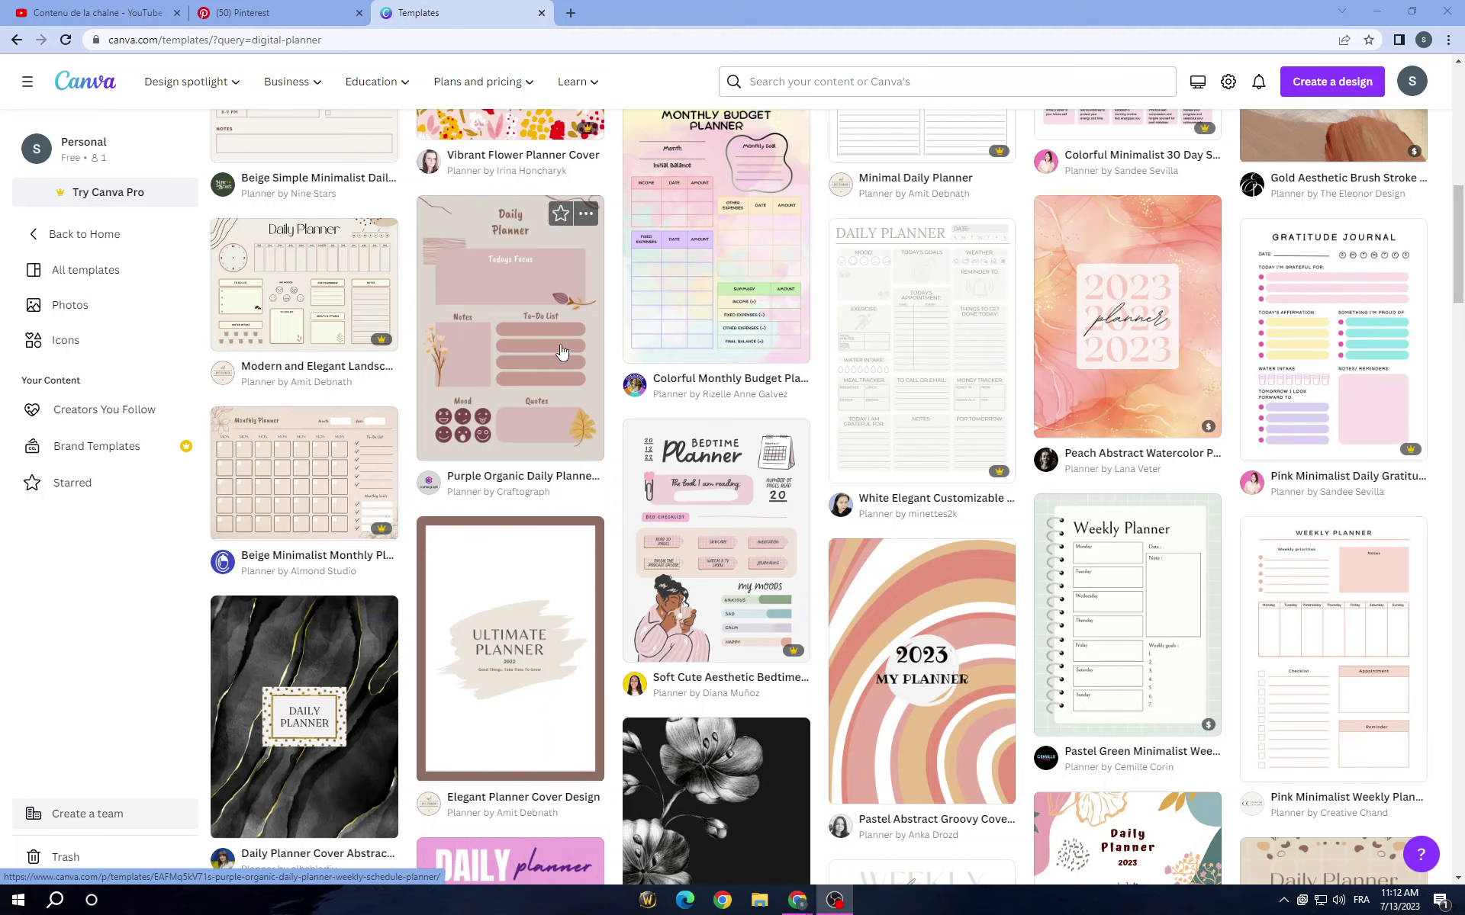
scroll(1007, 648, down, 4)
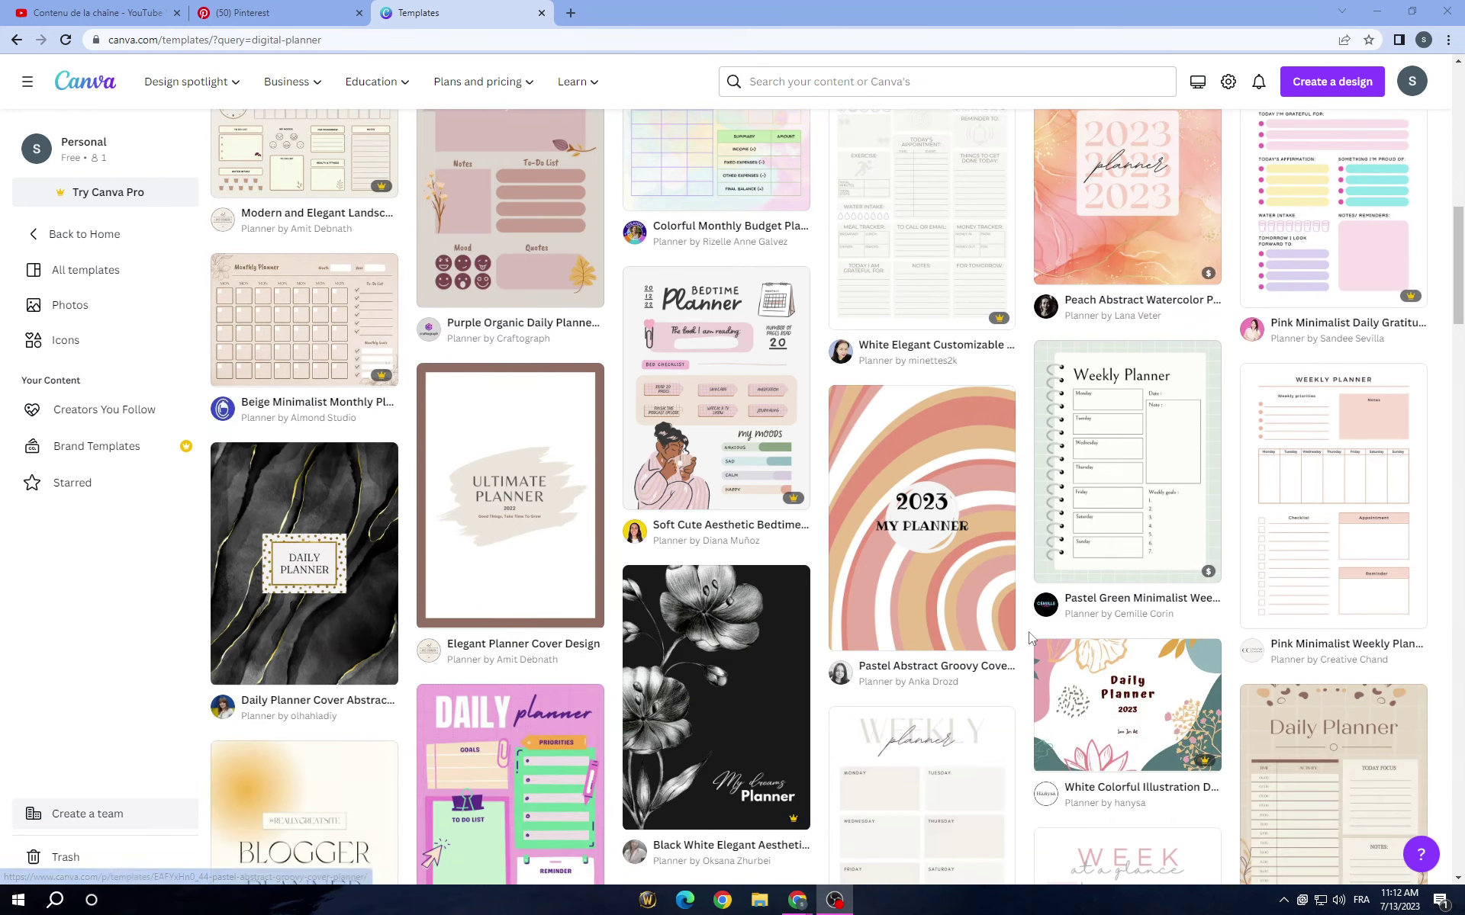
scroll(1029, 637, down, 10)
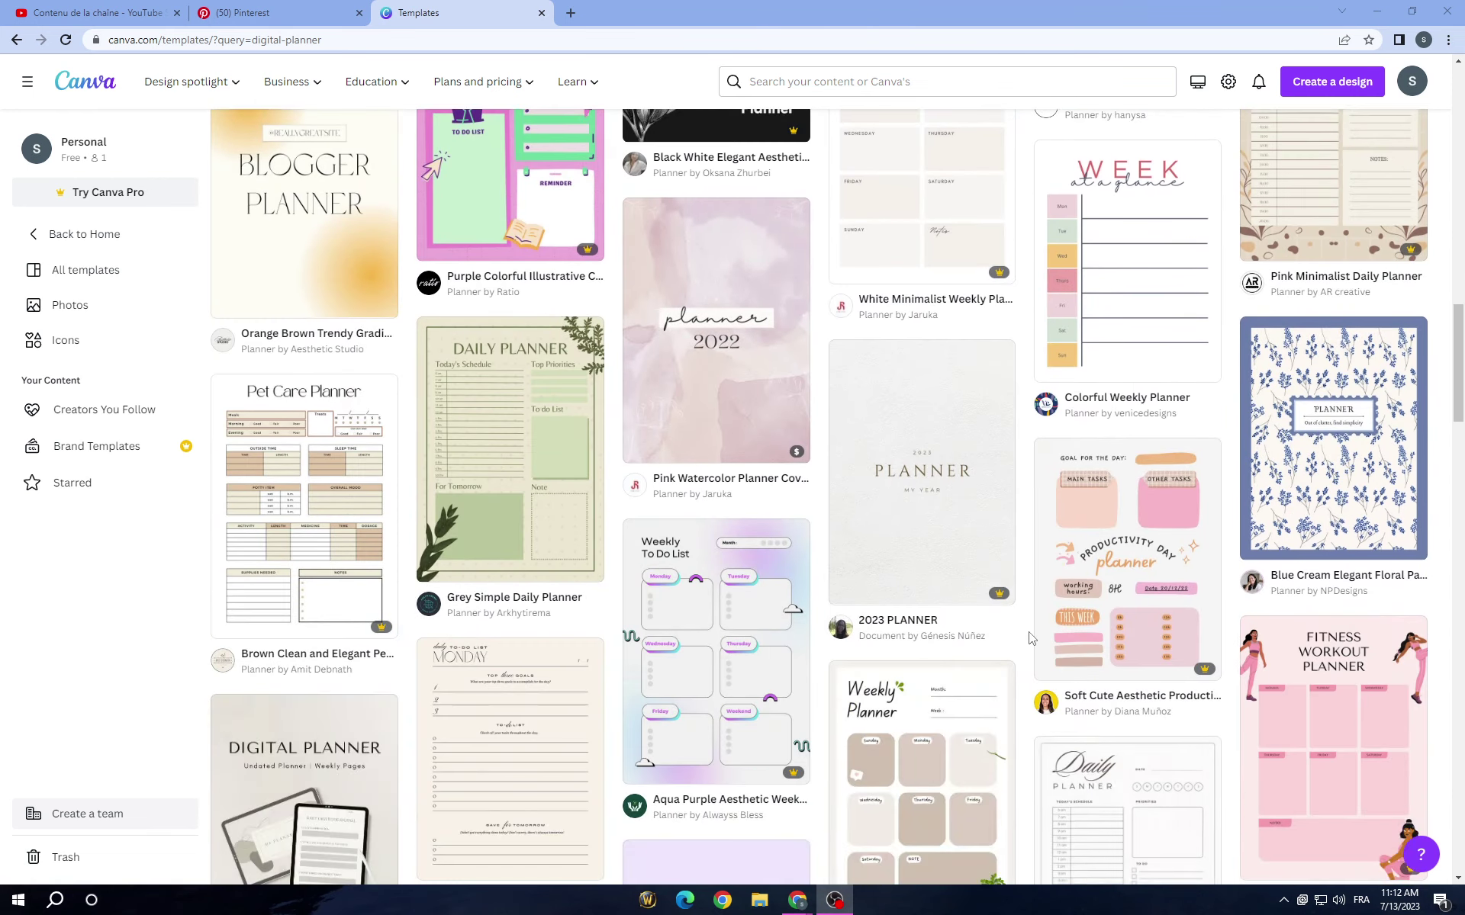
scroll(1029, 638, down, 6)
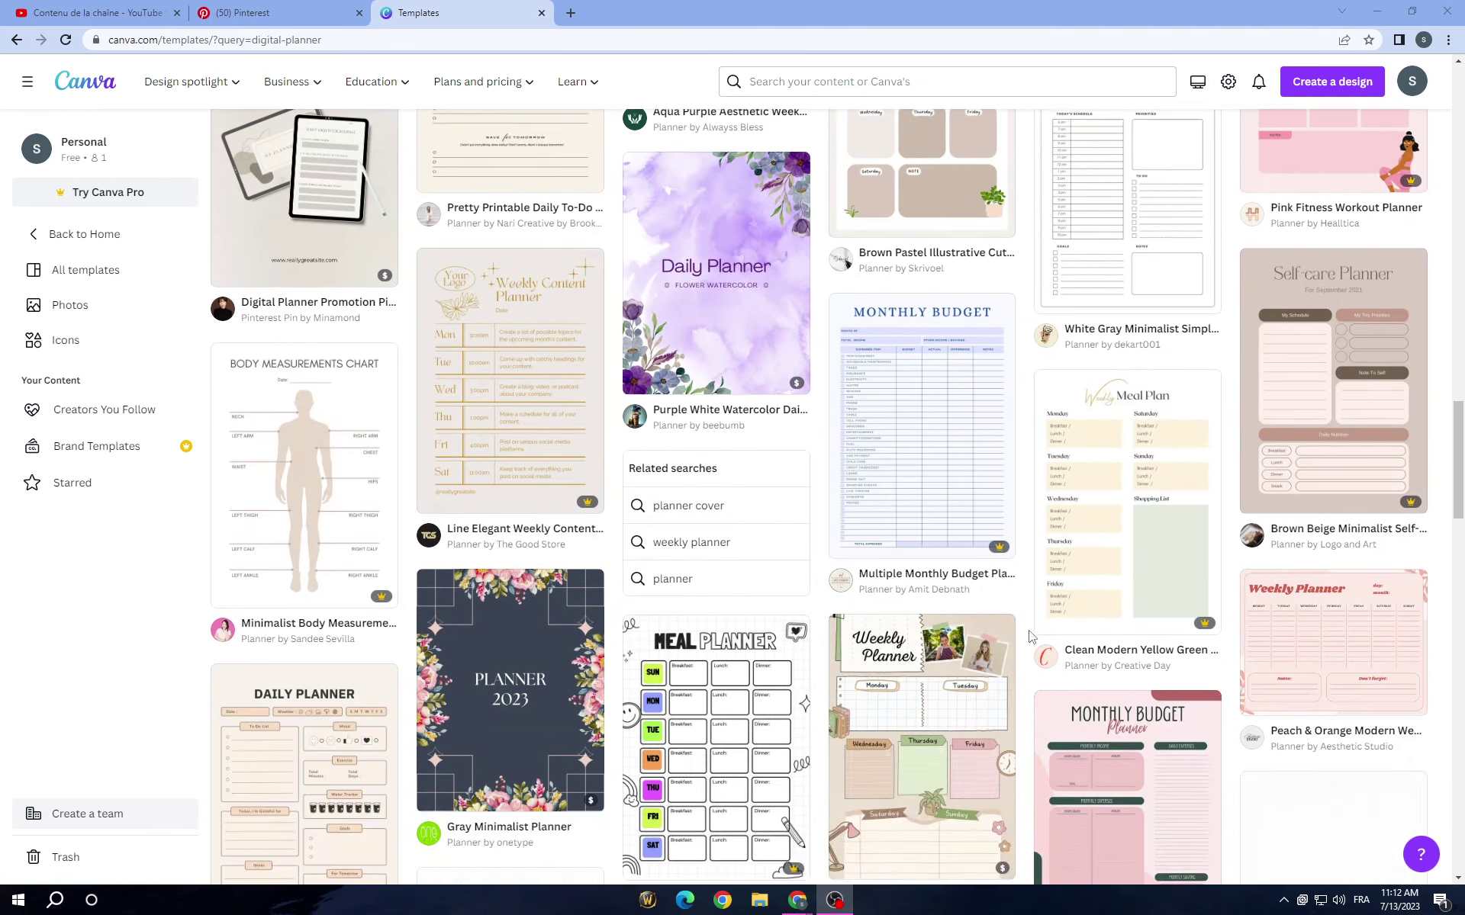
- Customize the Purple White Watercolor Daily Planner template and delete its watercolour background, then go to Pinterest
click(795, 393)
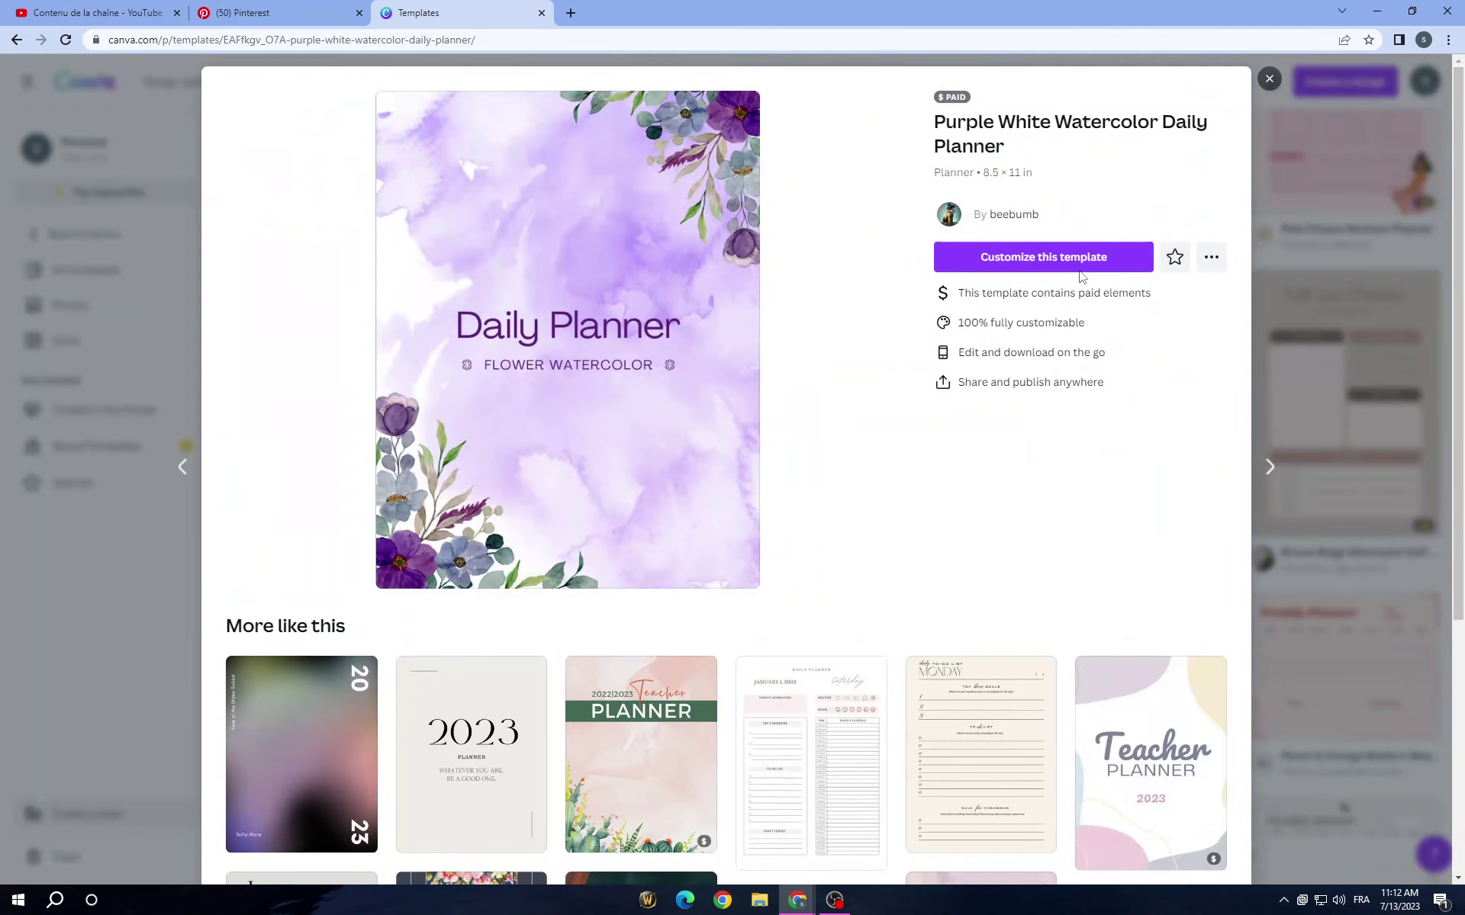
click(1069, 256)
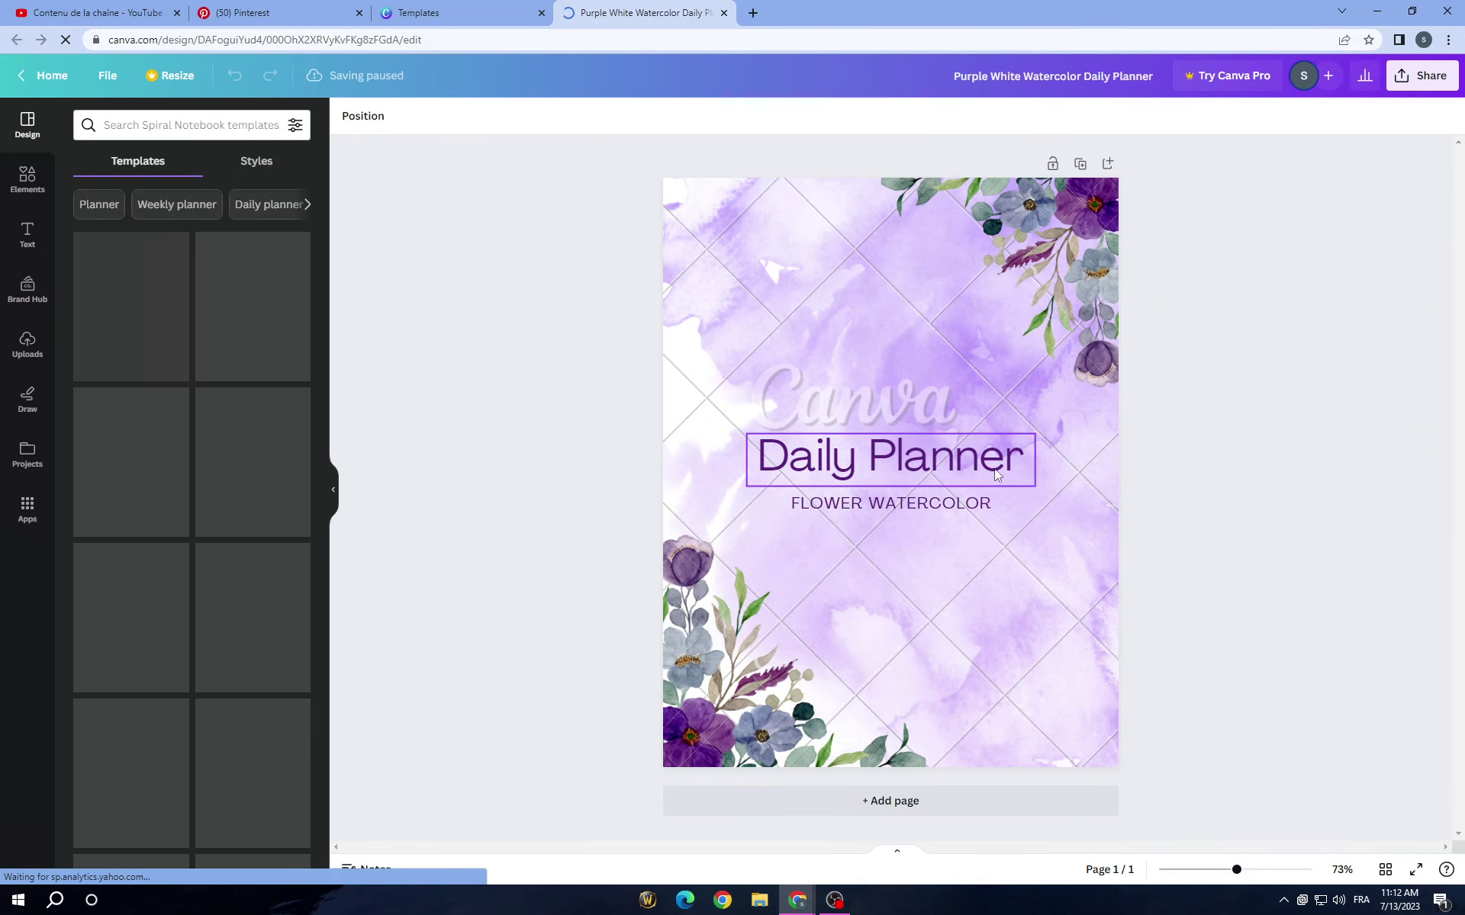
click(1055, 615)
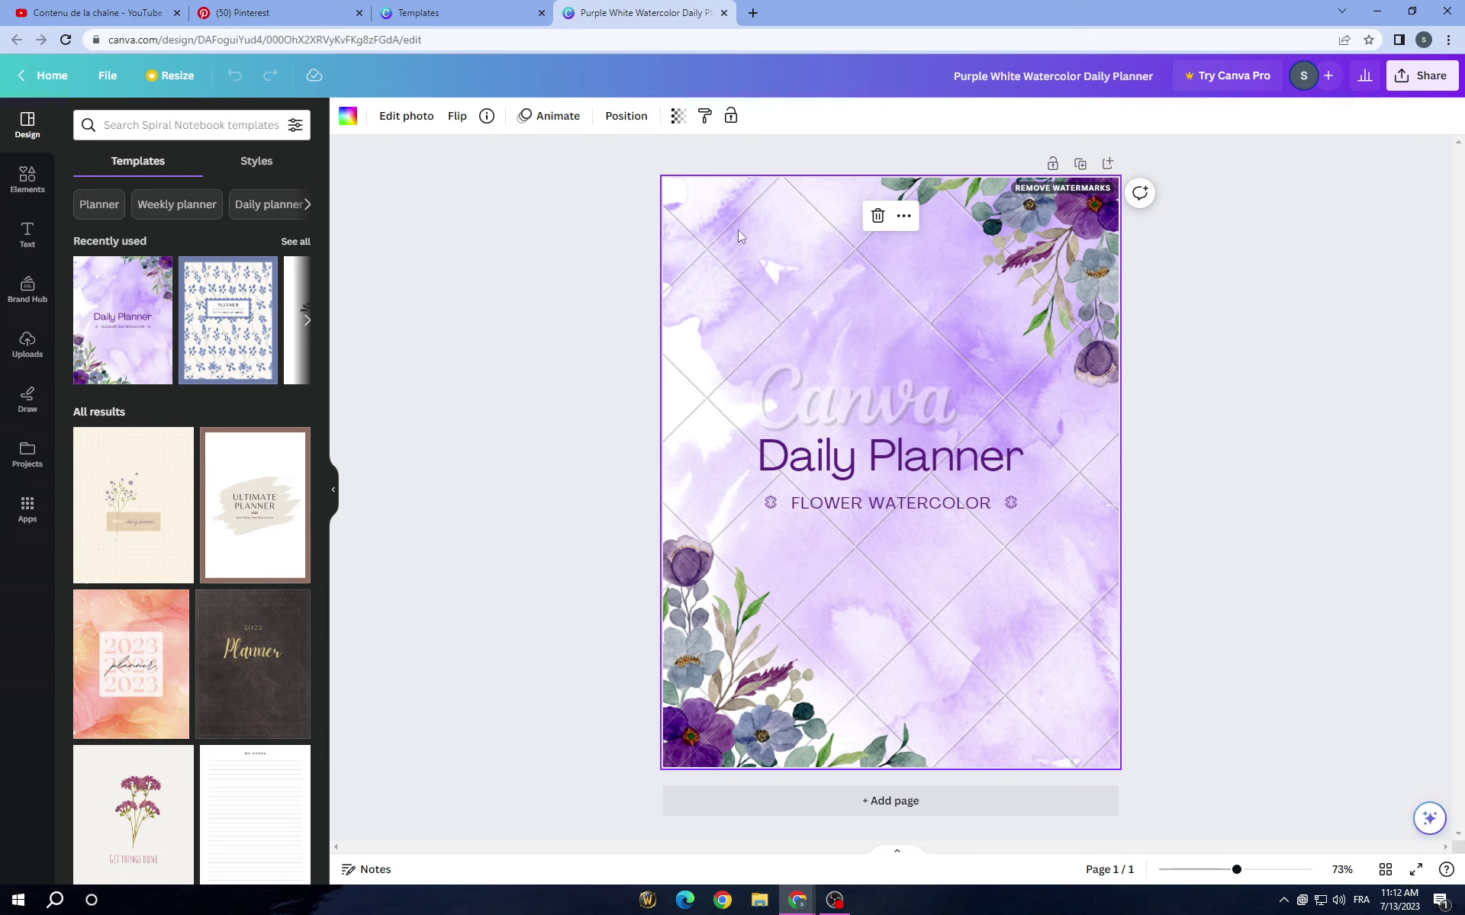
click(878, 217)
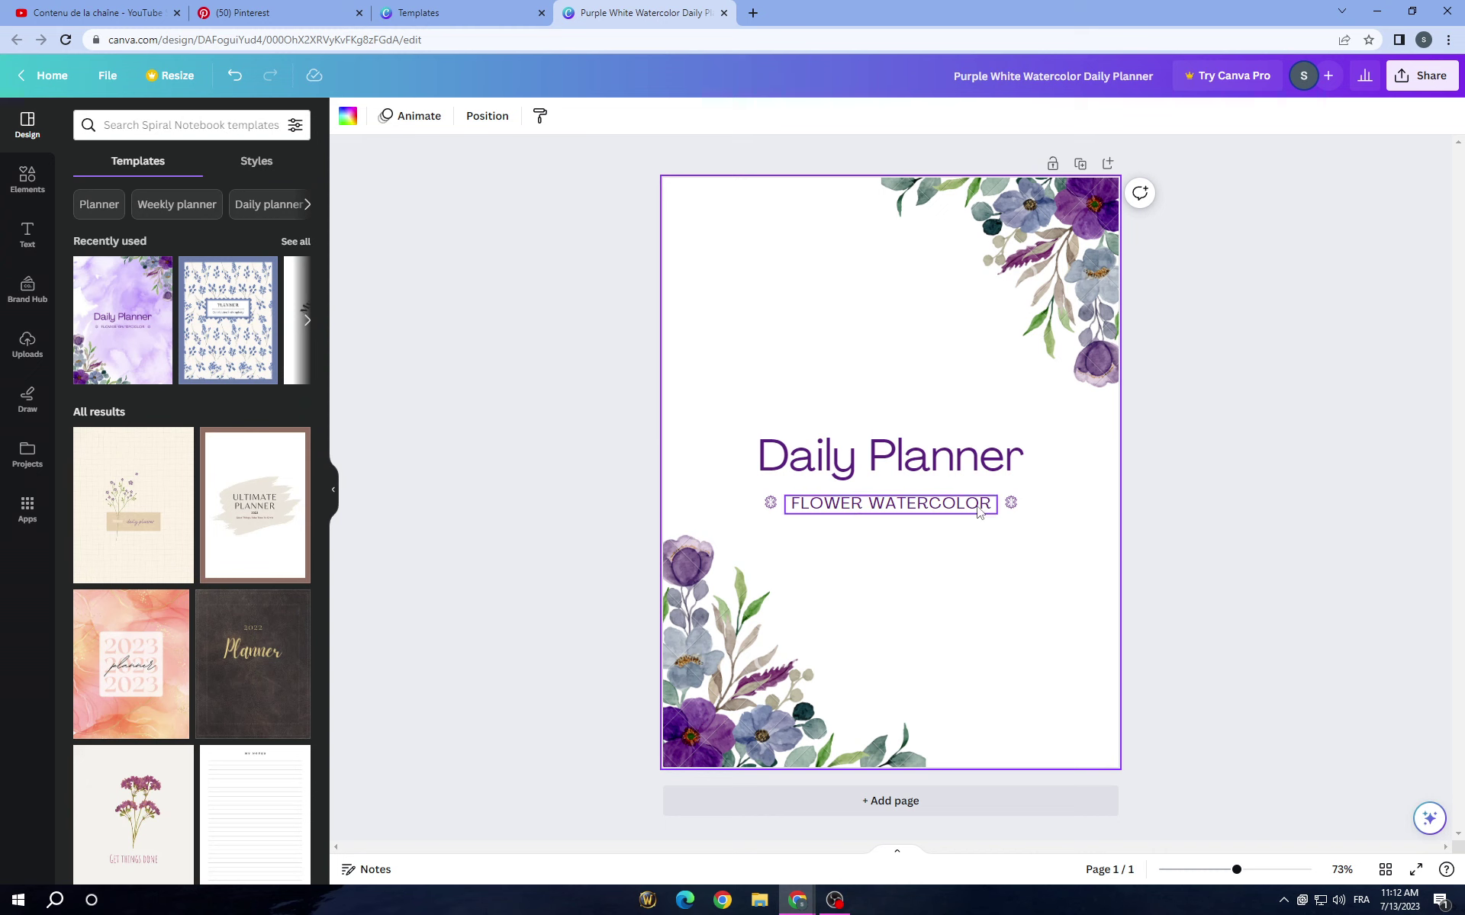
click(242, 13)
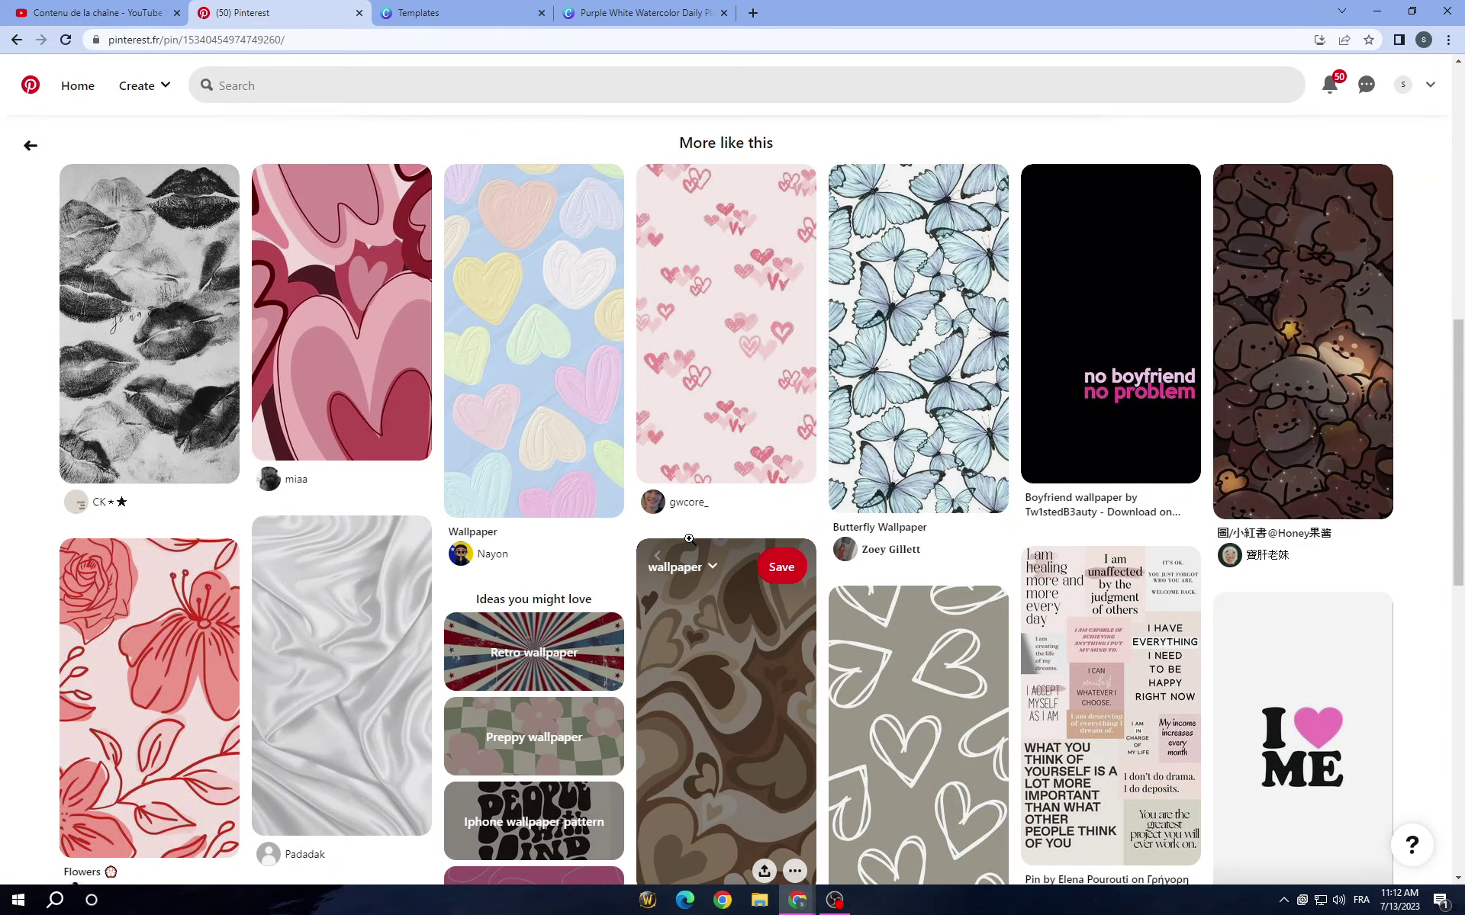
- Browse the Pinterest feed and look at the black-and-white lips pin
scroll(688, 538, up, 2)
scroll(2, 567, down, 5)
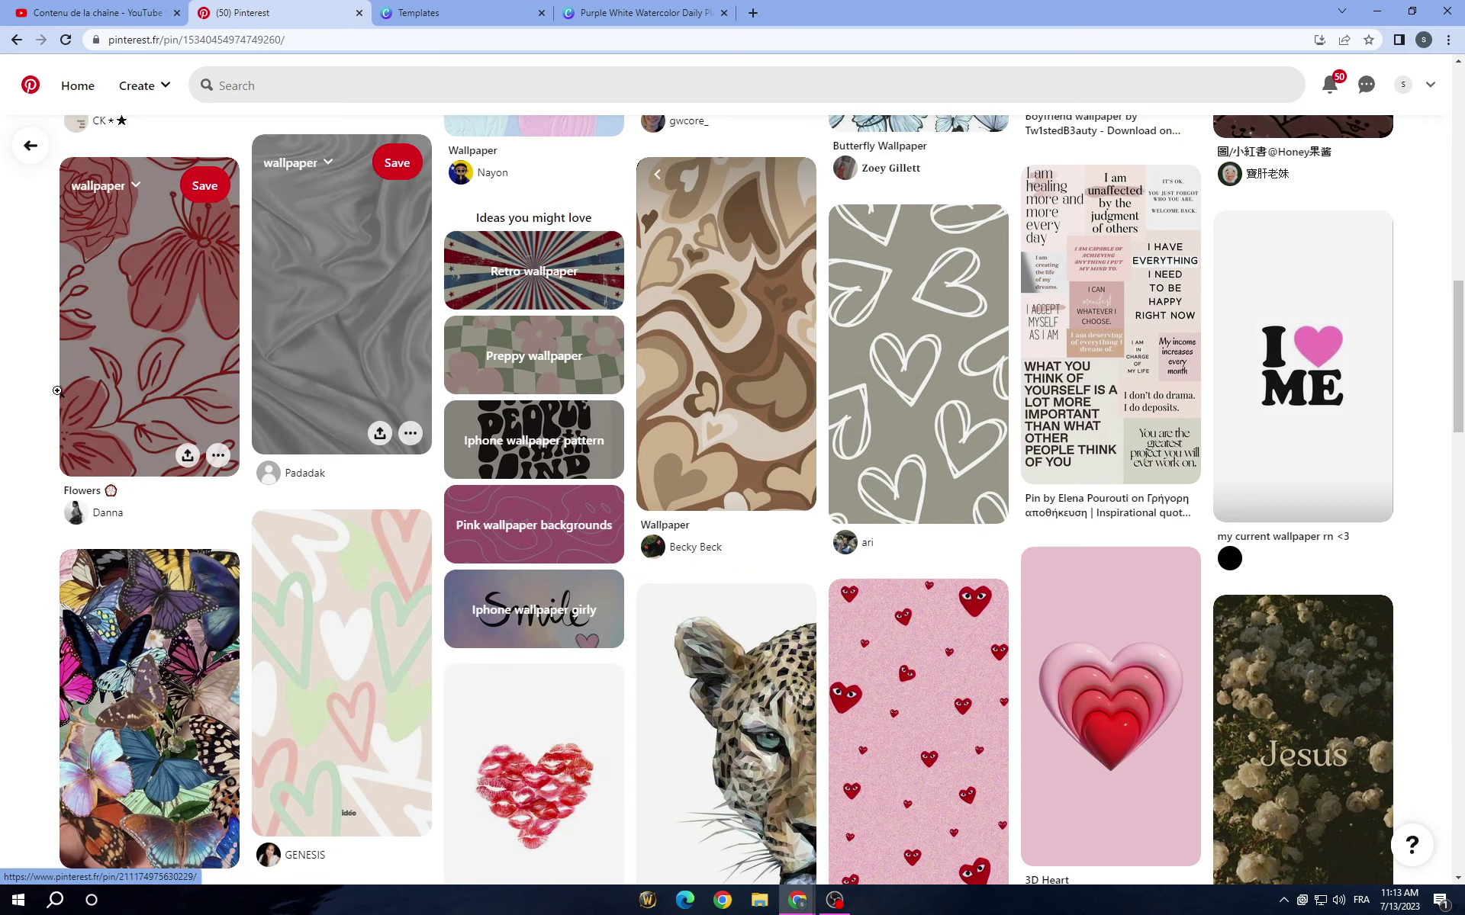
scroll(65, 388, up, 3)
click(169, 263)
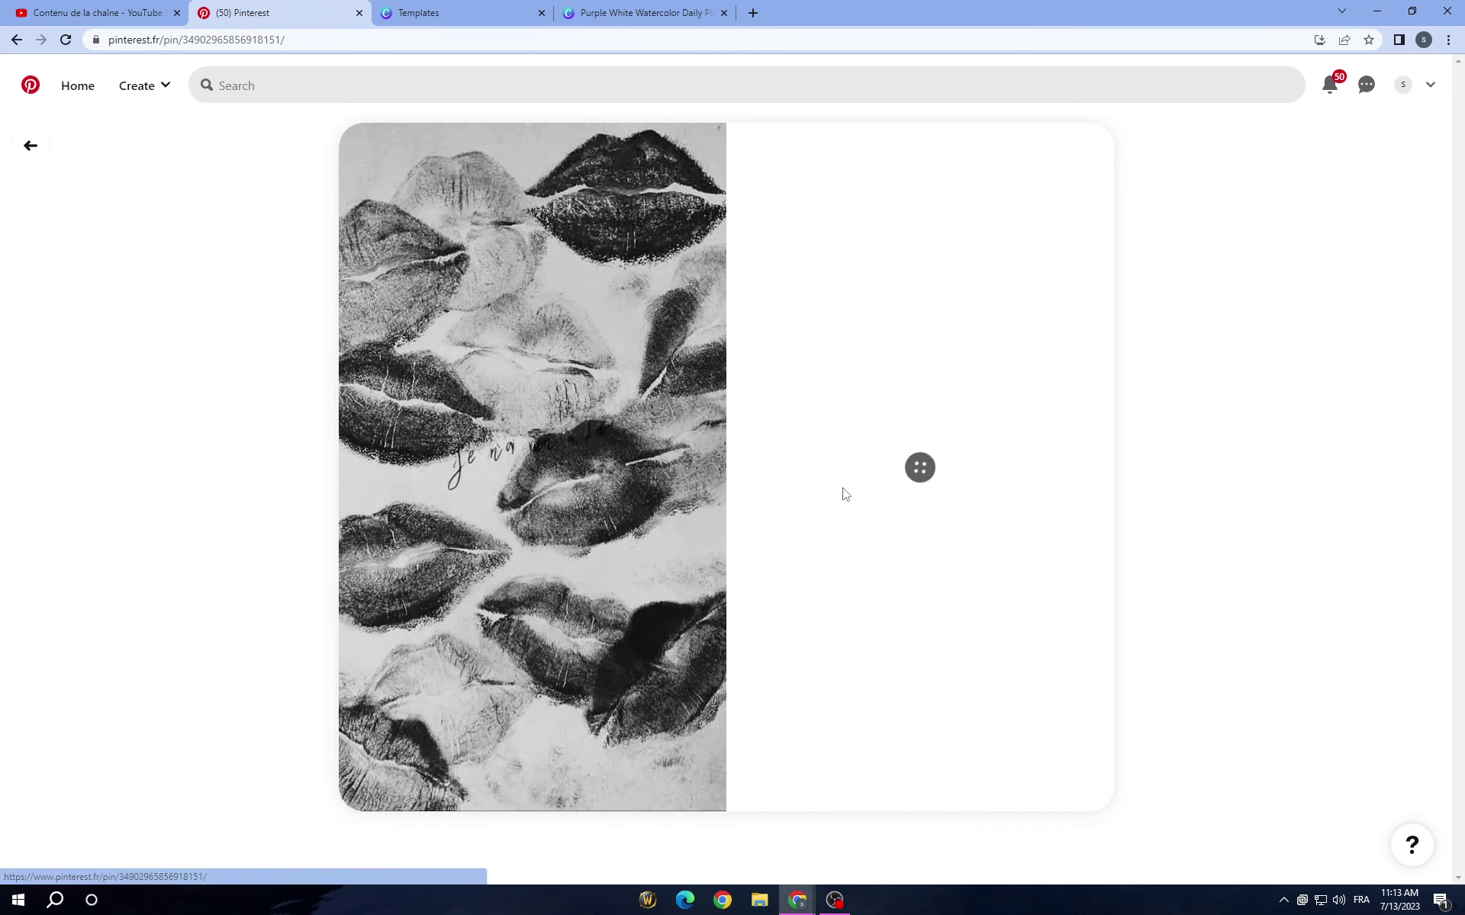
click(649, 16)
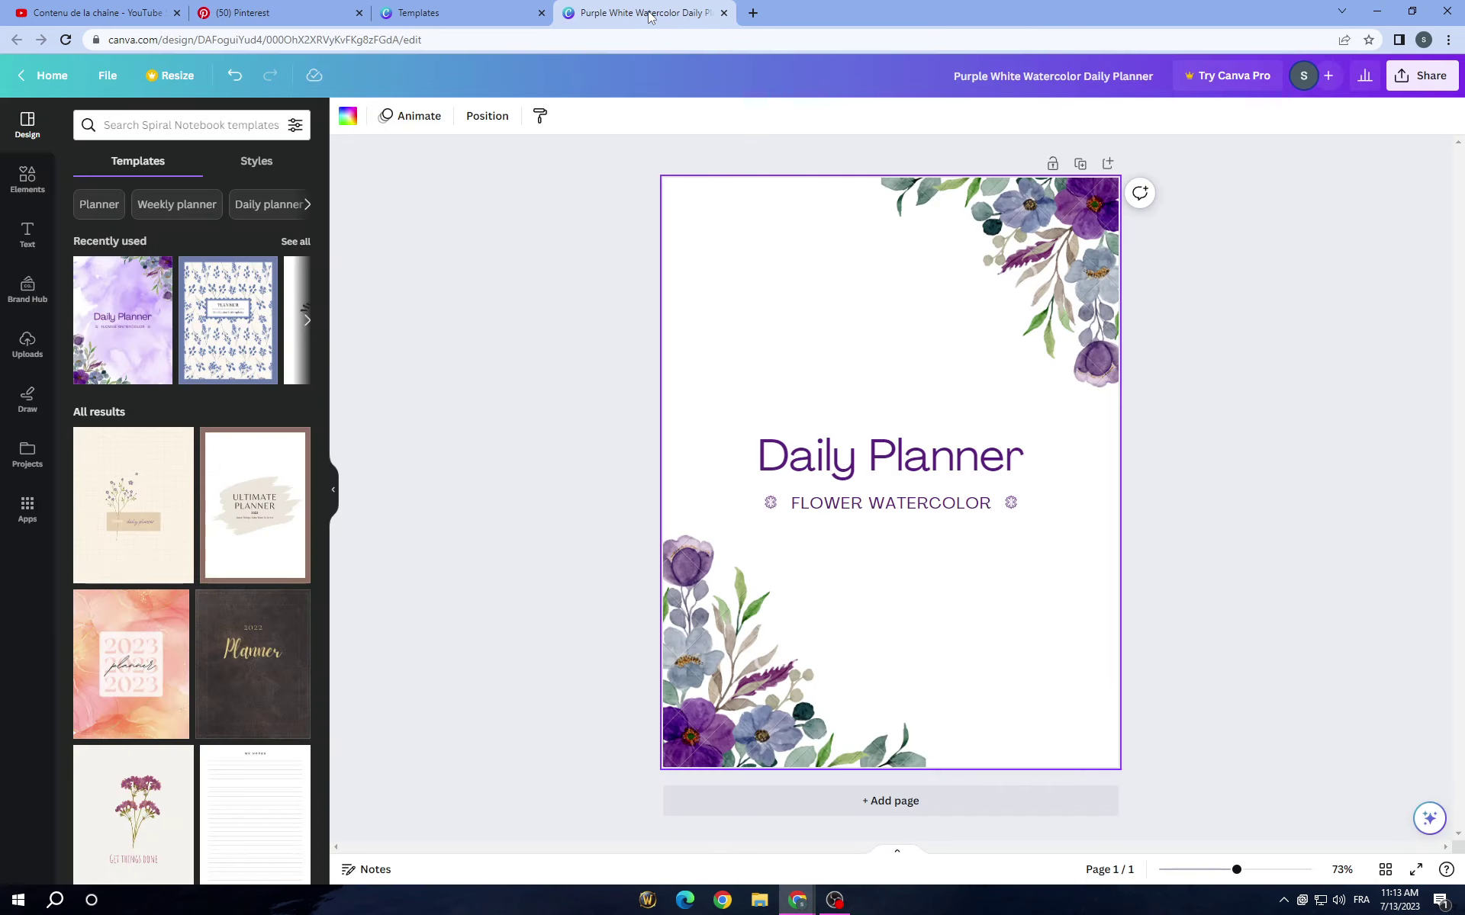
click(319, 6)
scroll(488, 347, down, 8)
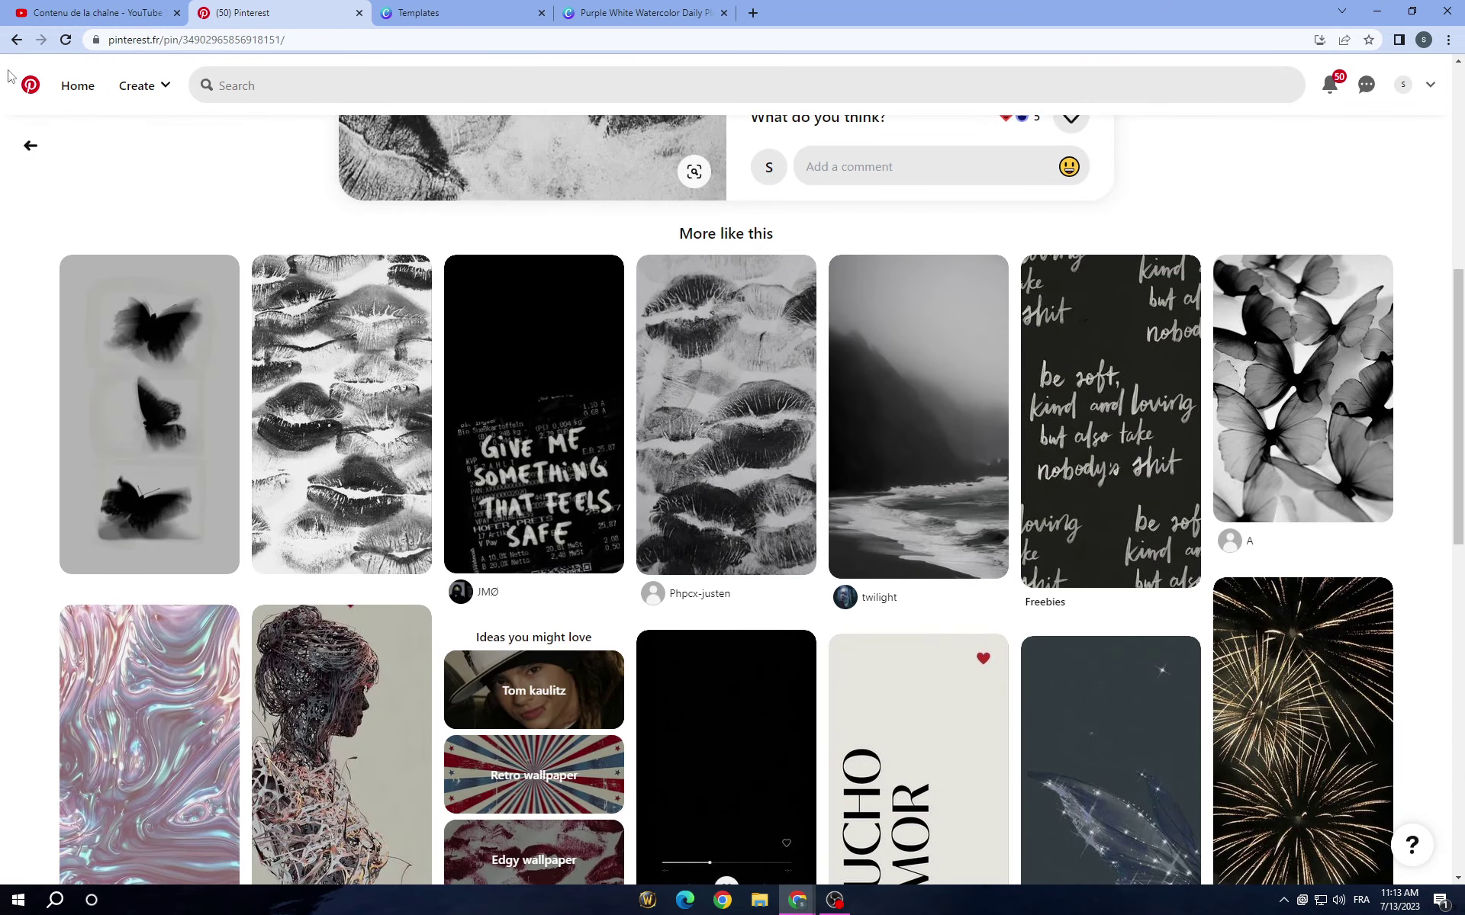
click(30, 146)
scroll(524, 517, down, 11)
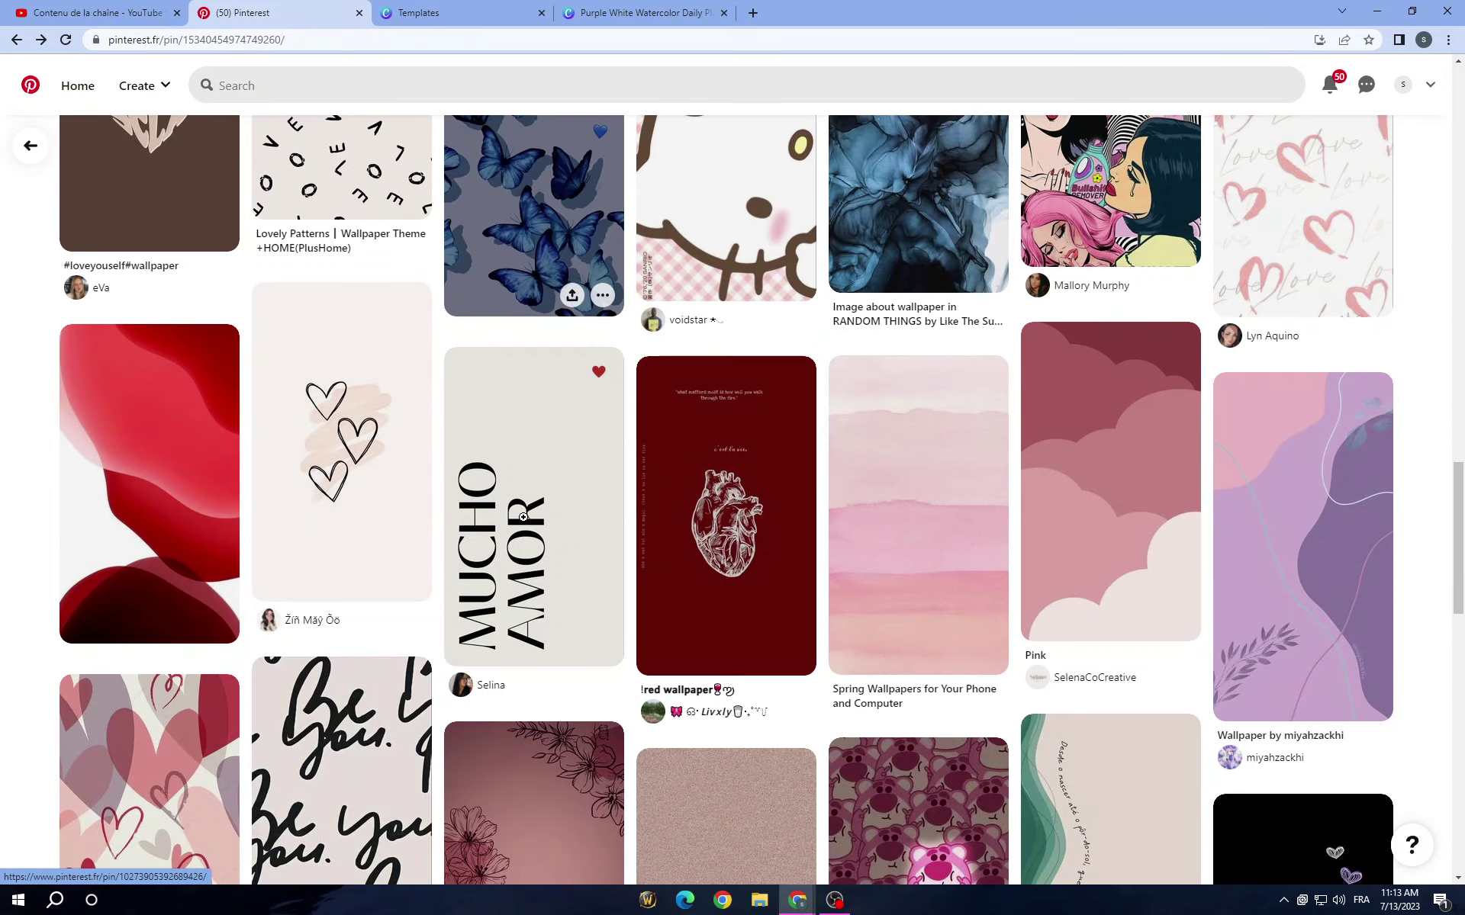
scroll(986, 363, up, 3)
- Look through the blue marble ink and dark blue watercolour ink pins and their related pins
click(986, 363)
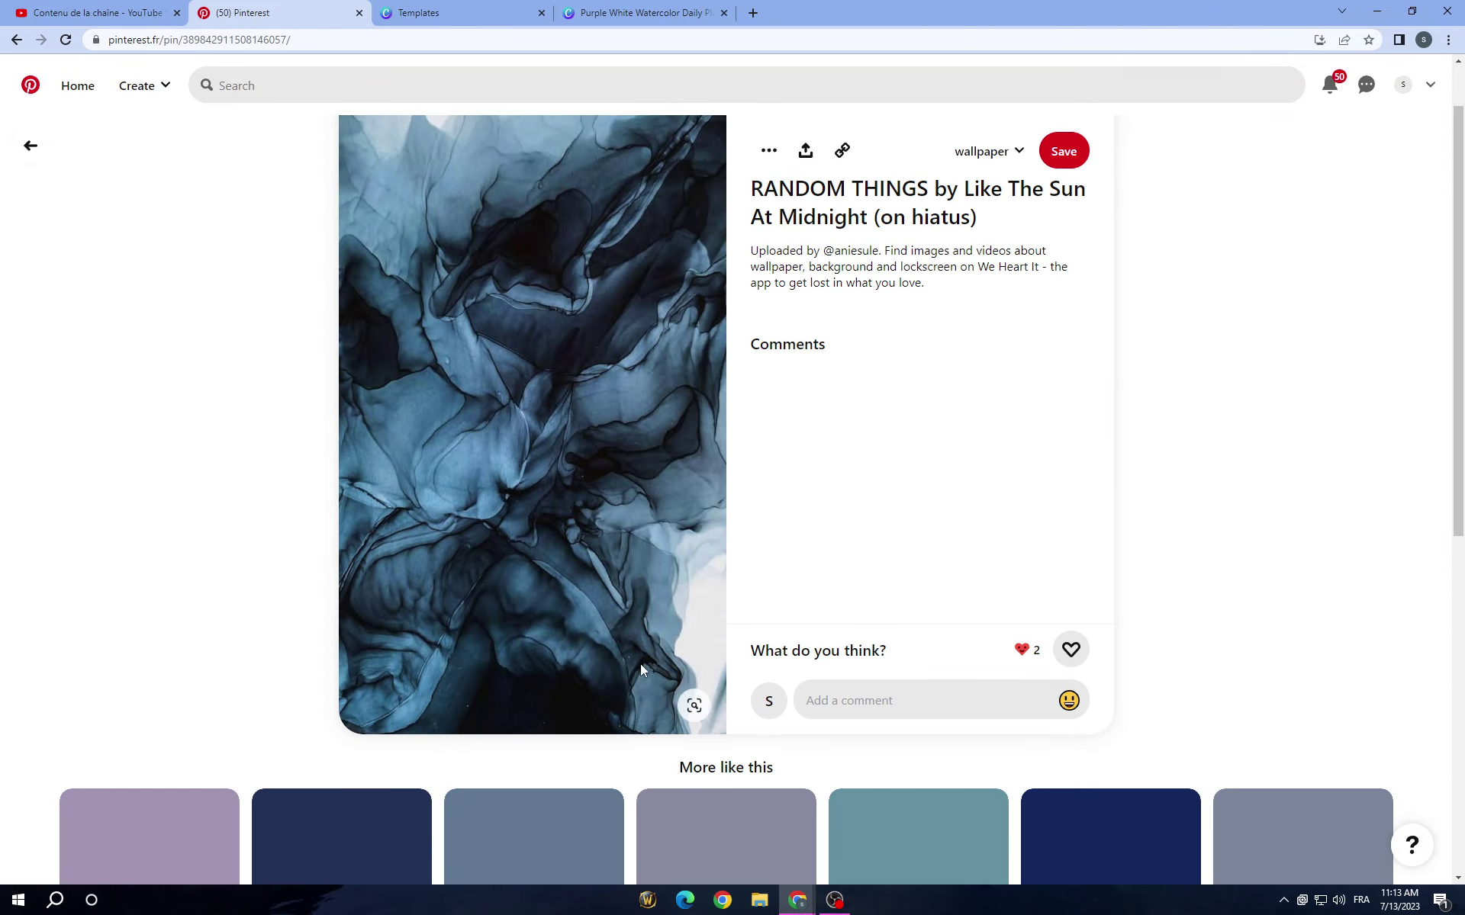
scroll(641, 664, down, 8)
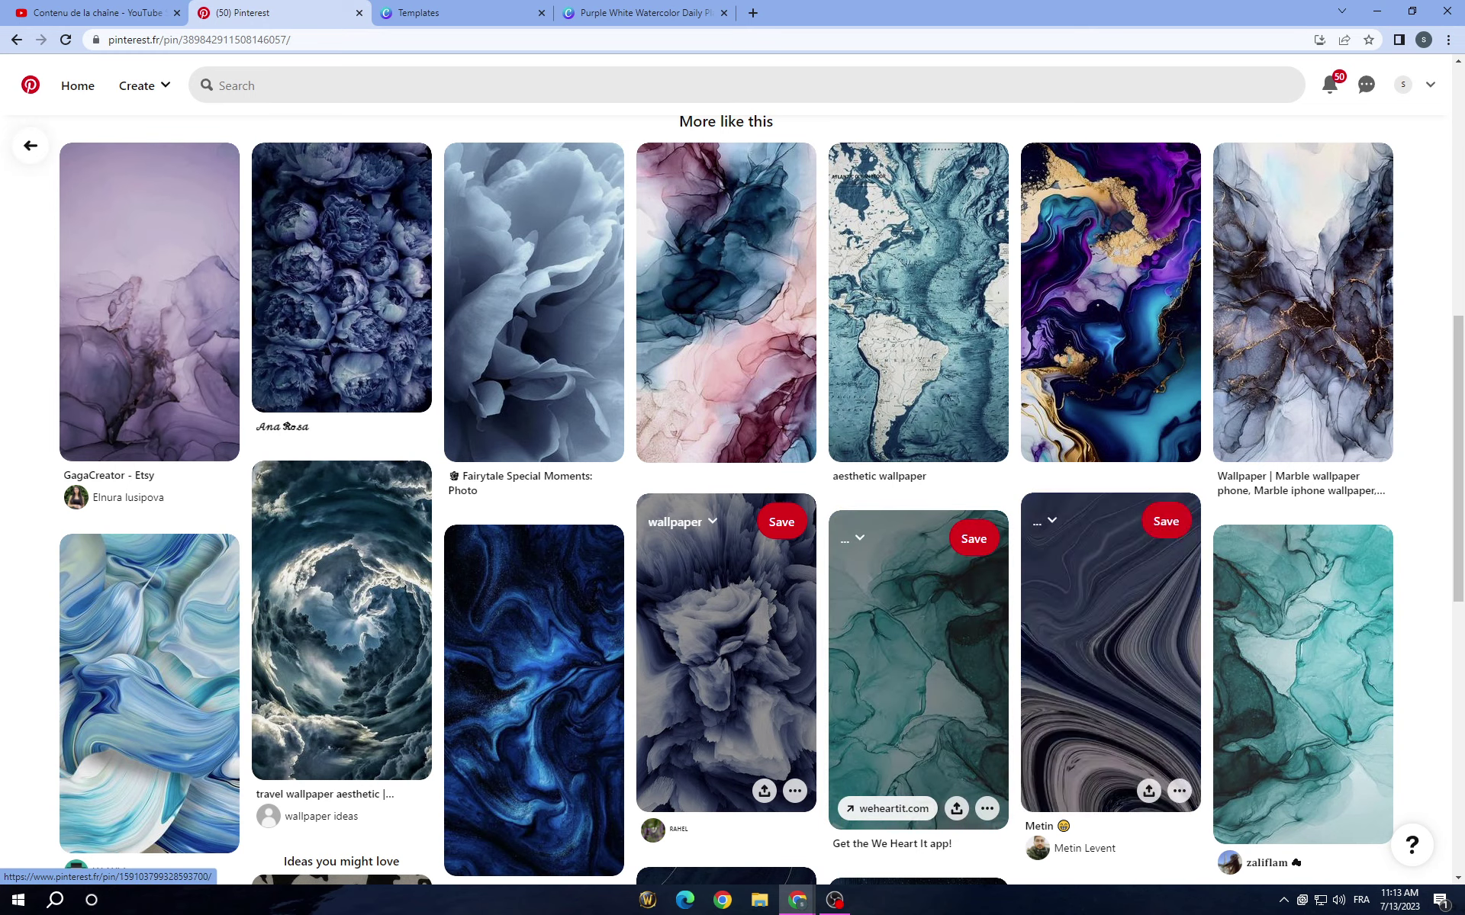
scroll(390, 529, down, 4)
scroll(390, 529, down, 10)
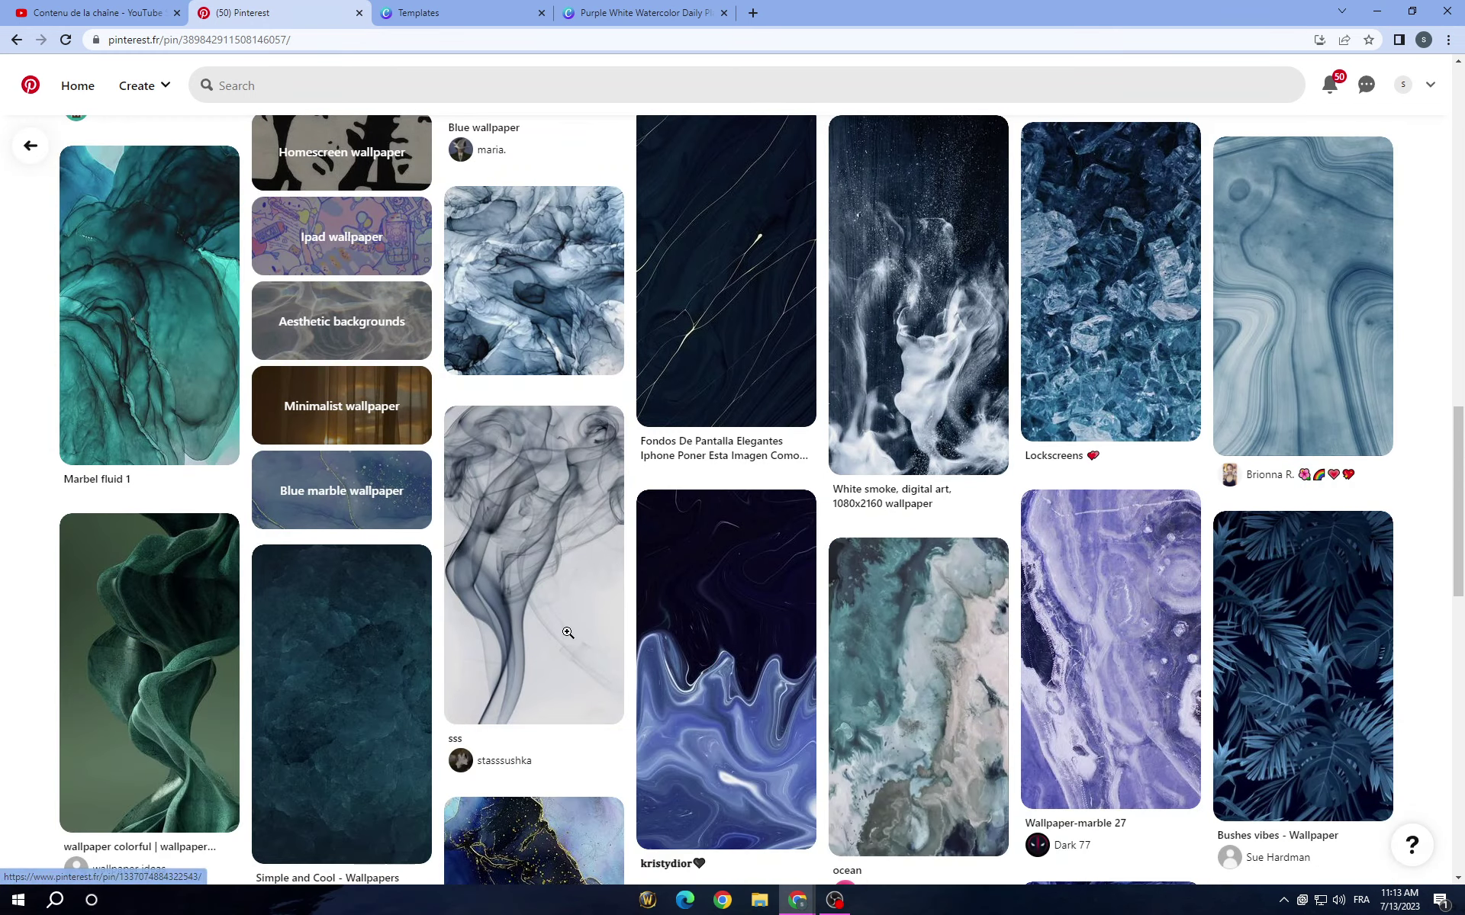
scroll(568, 632, down, 3)
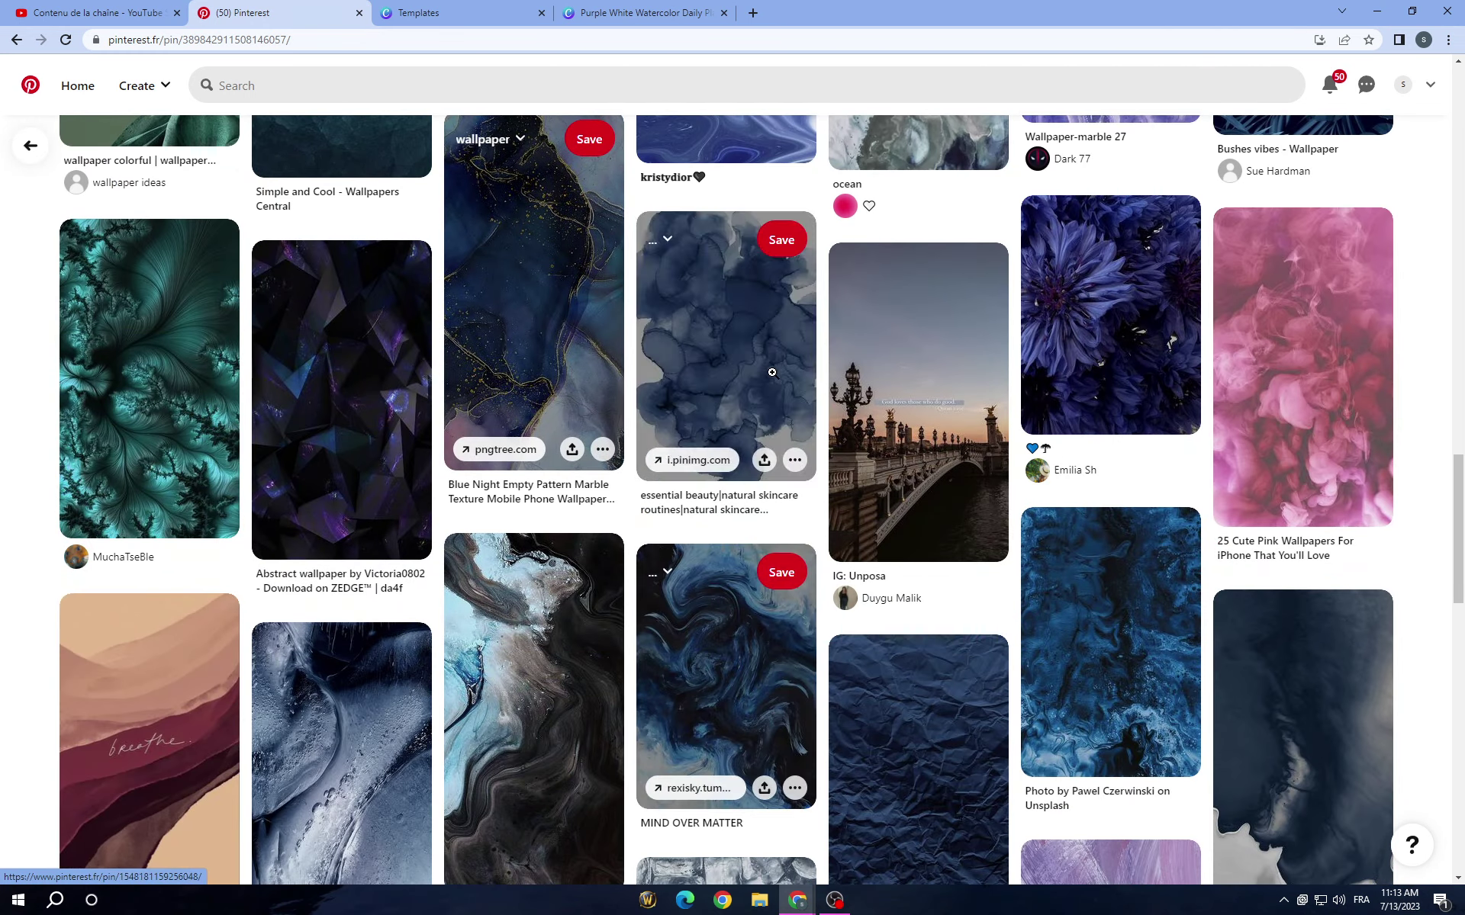
click(771, 379)
scroll(657, 765, down, 9)
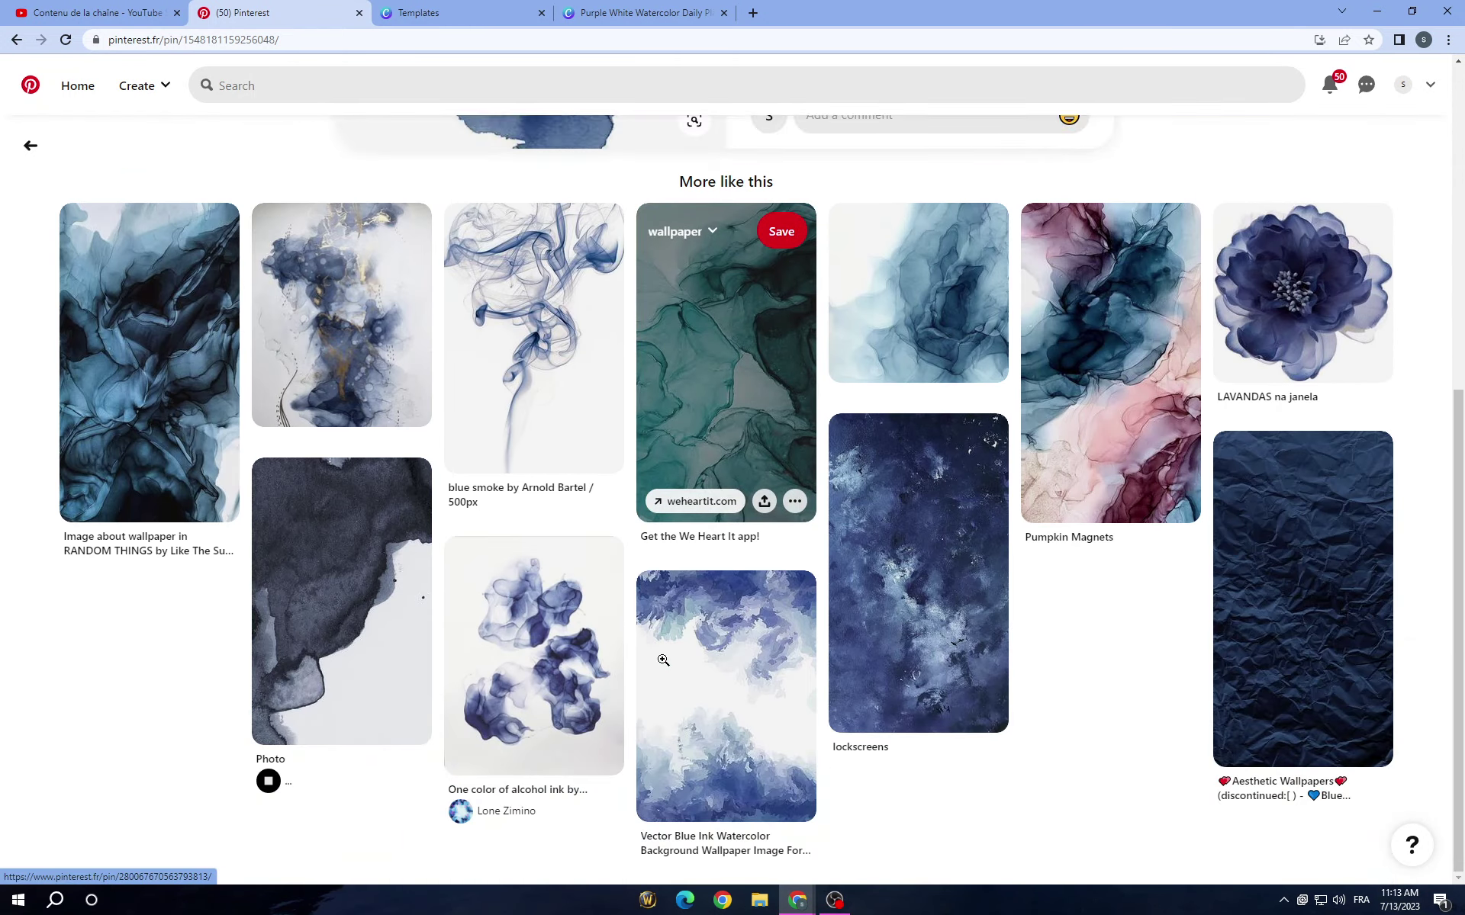
scroll(820, 534, down, 9)
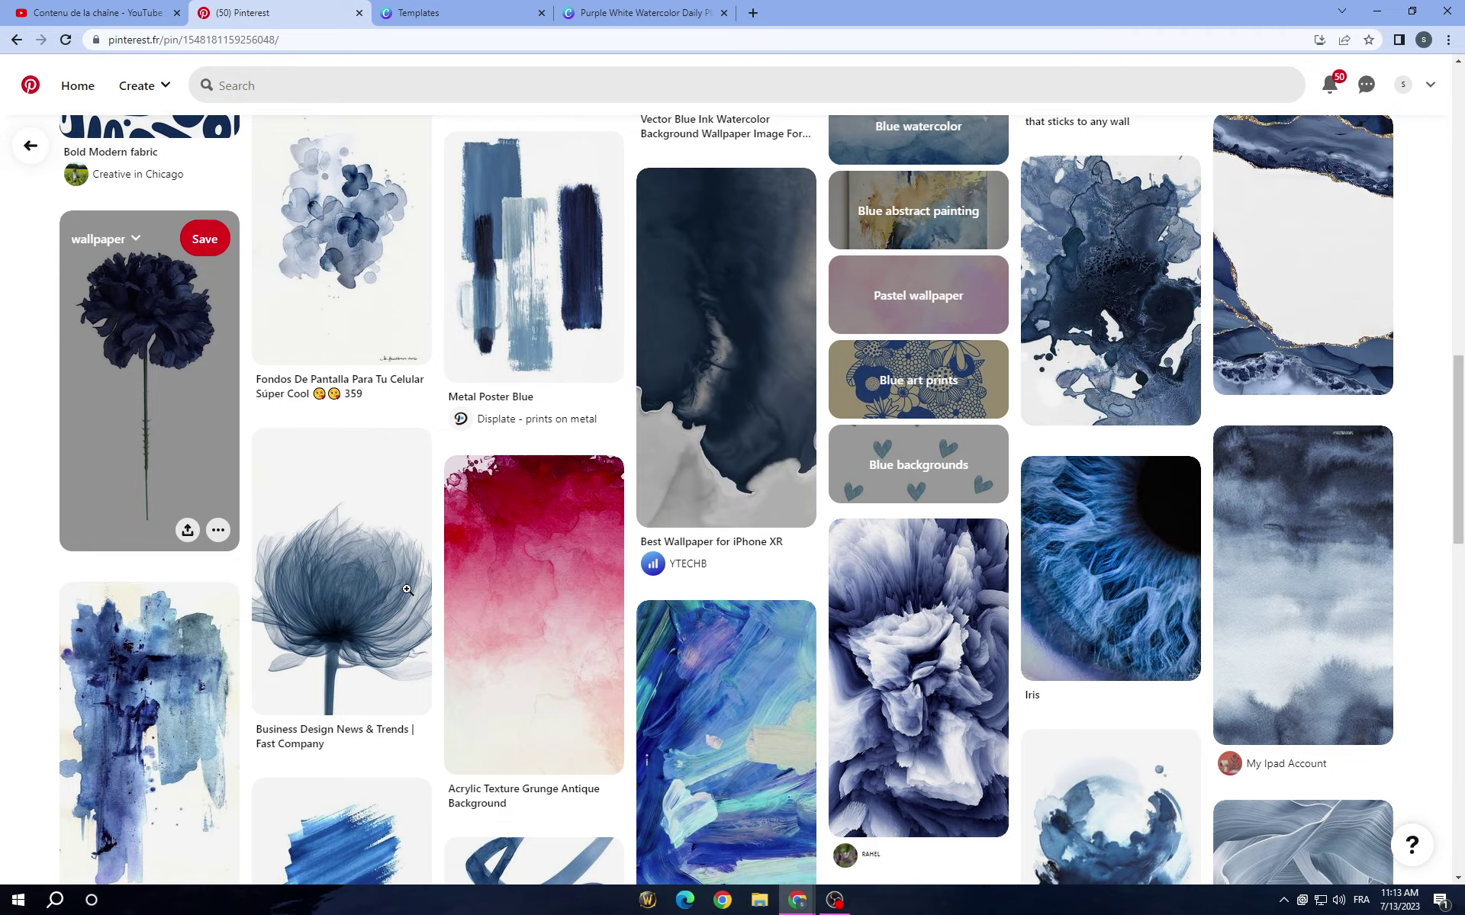
scroll(343, 343, down, 4)
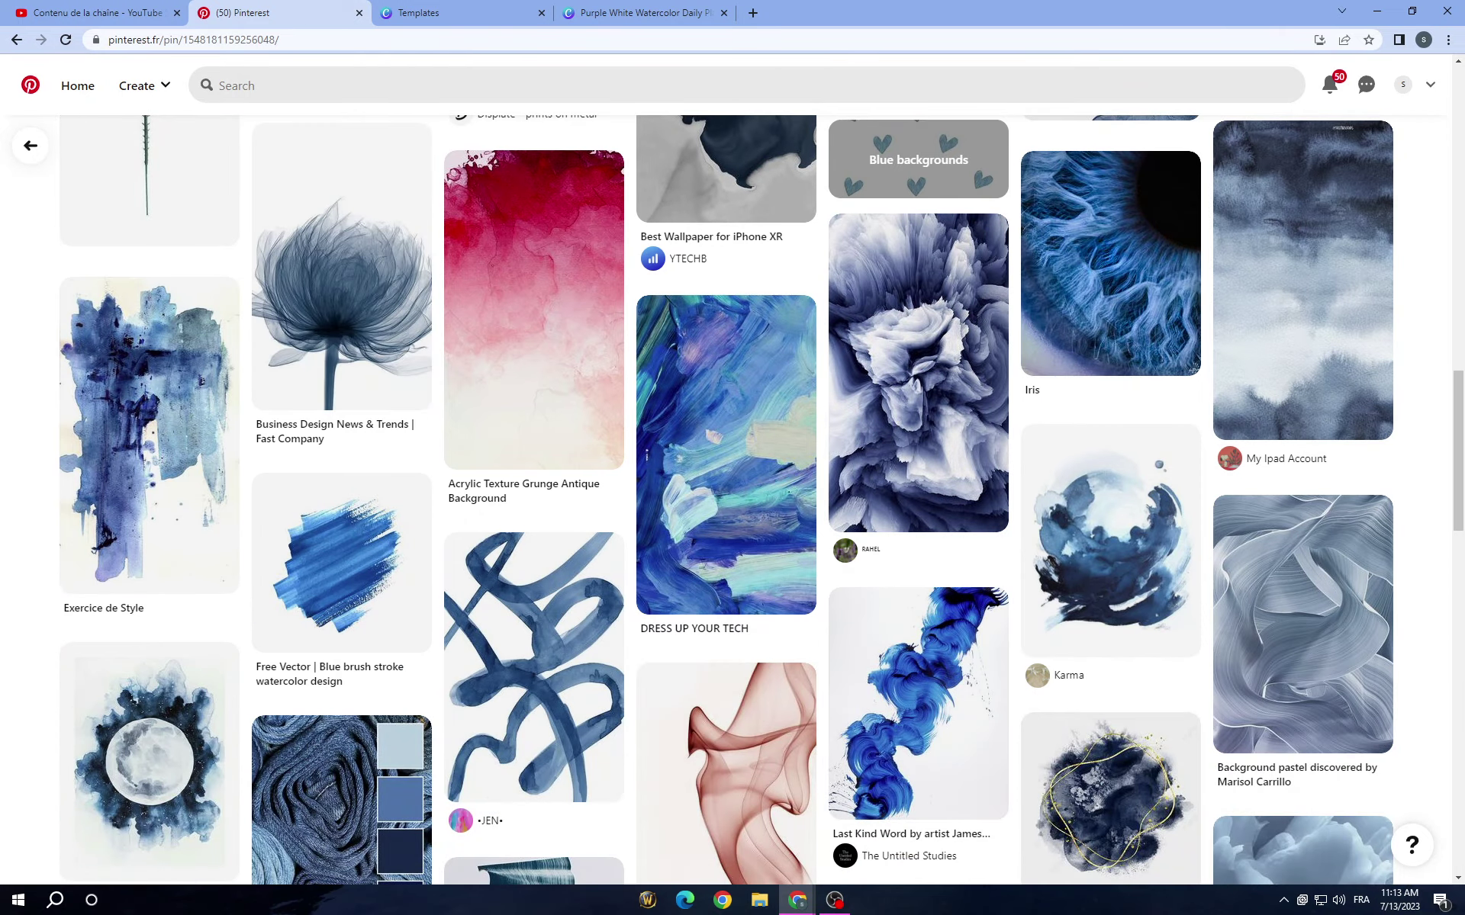
- Go back through earlier pin pages, scroll the feed further, and return to the Canva design
key(alt+Left)
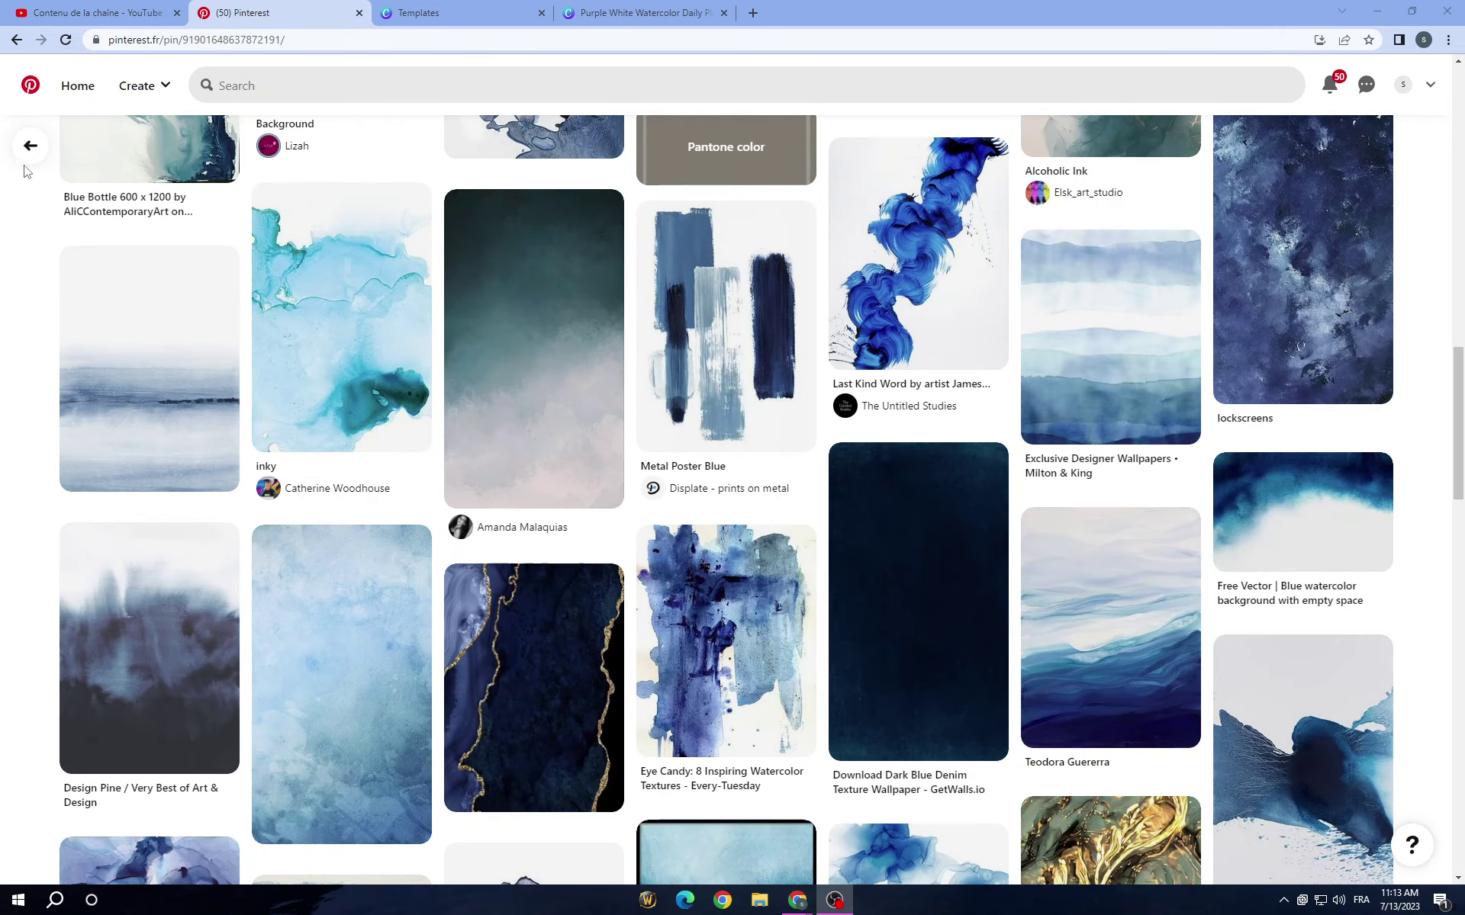
click(30, 143)
click(32, 142)
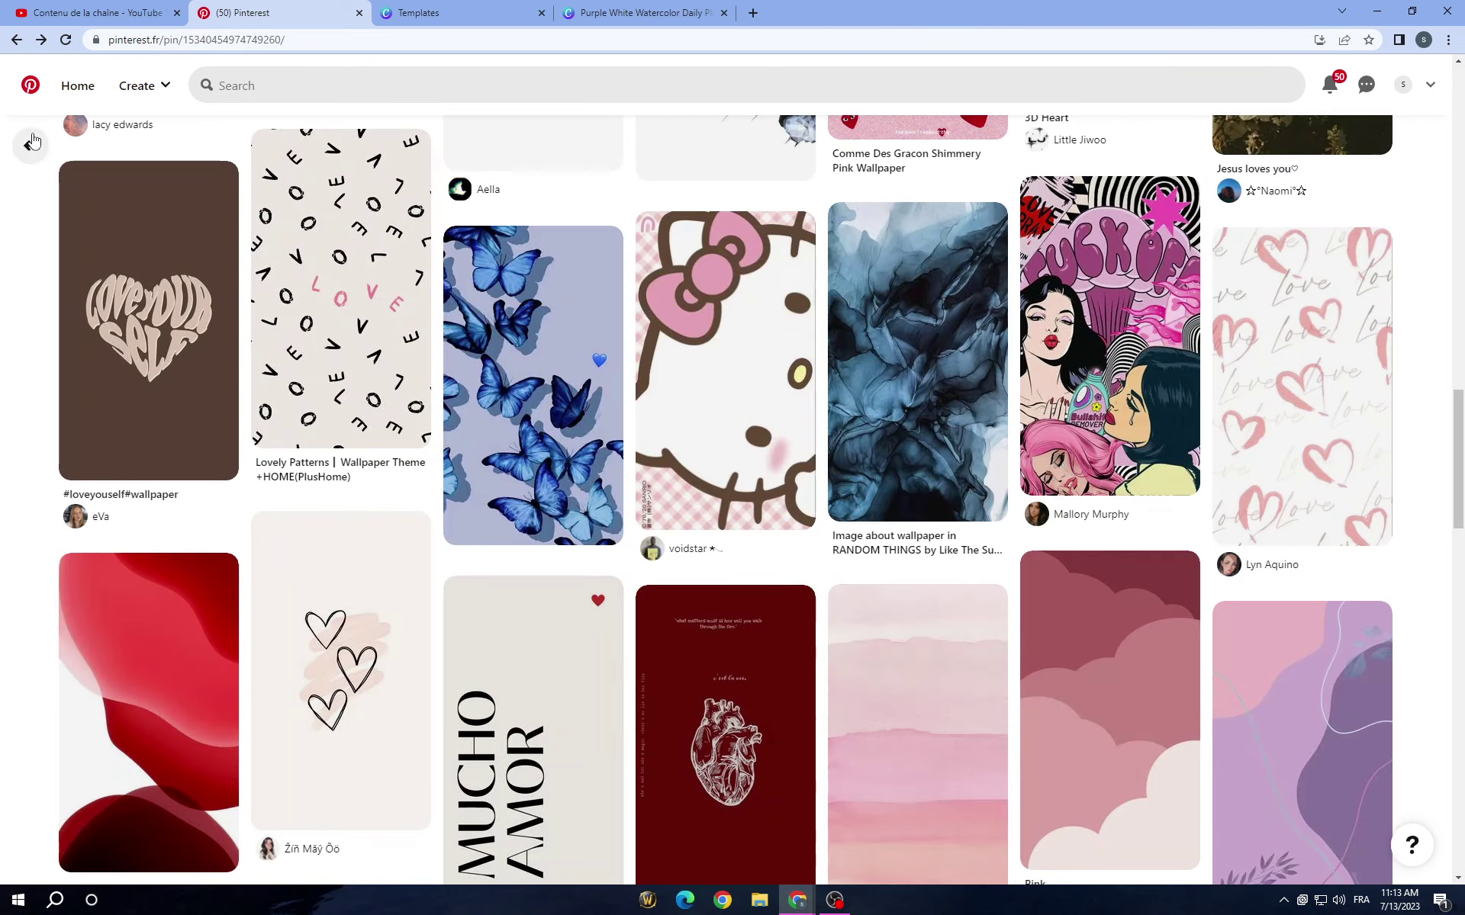
scroll(733, 305, down, 1)
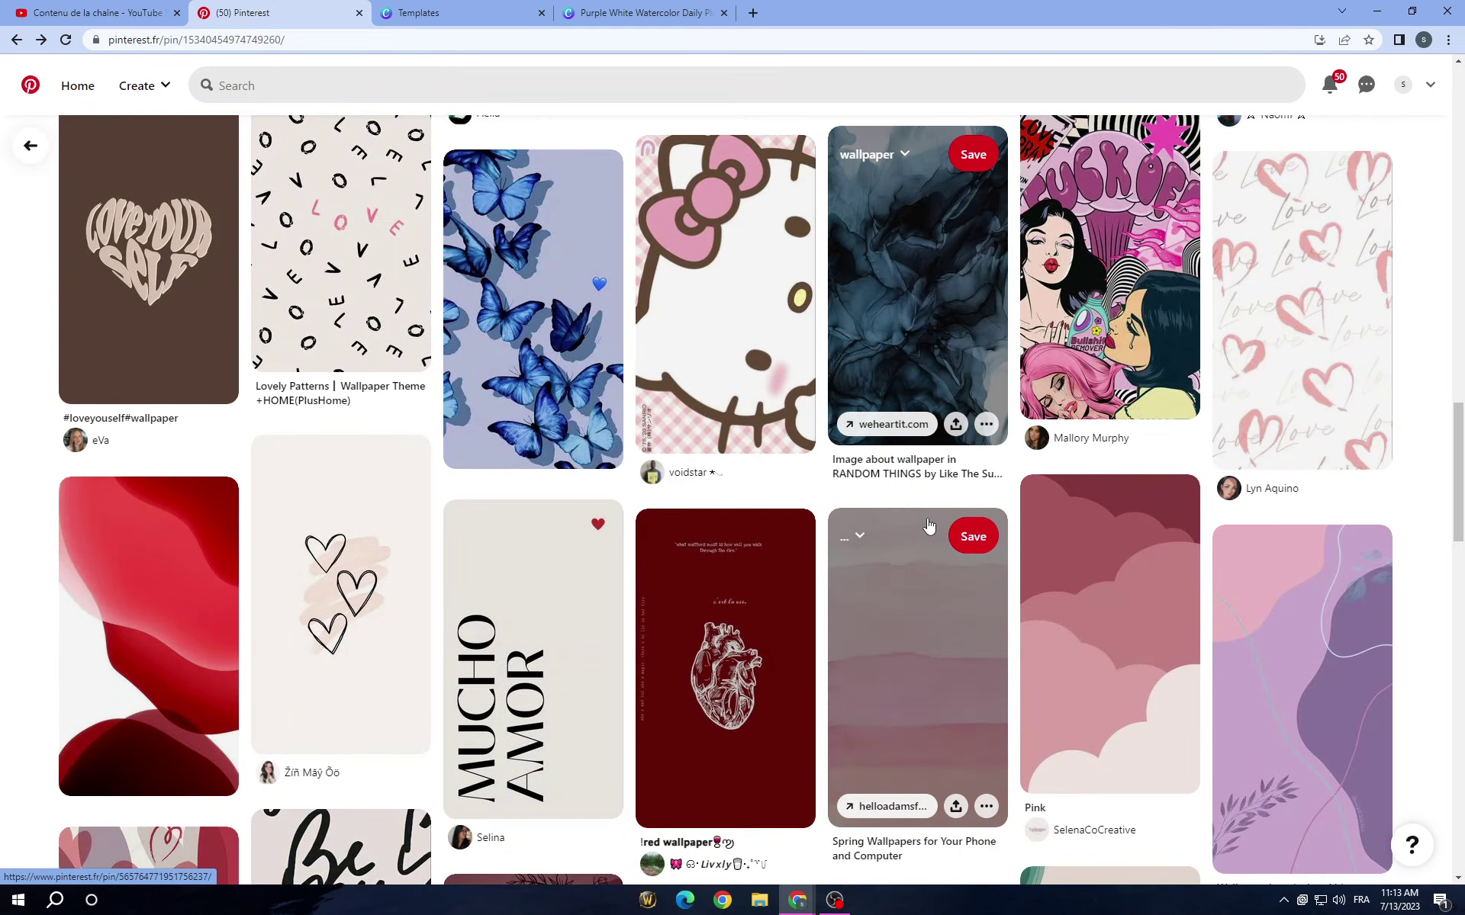
scroll(928, 527, down, 10)
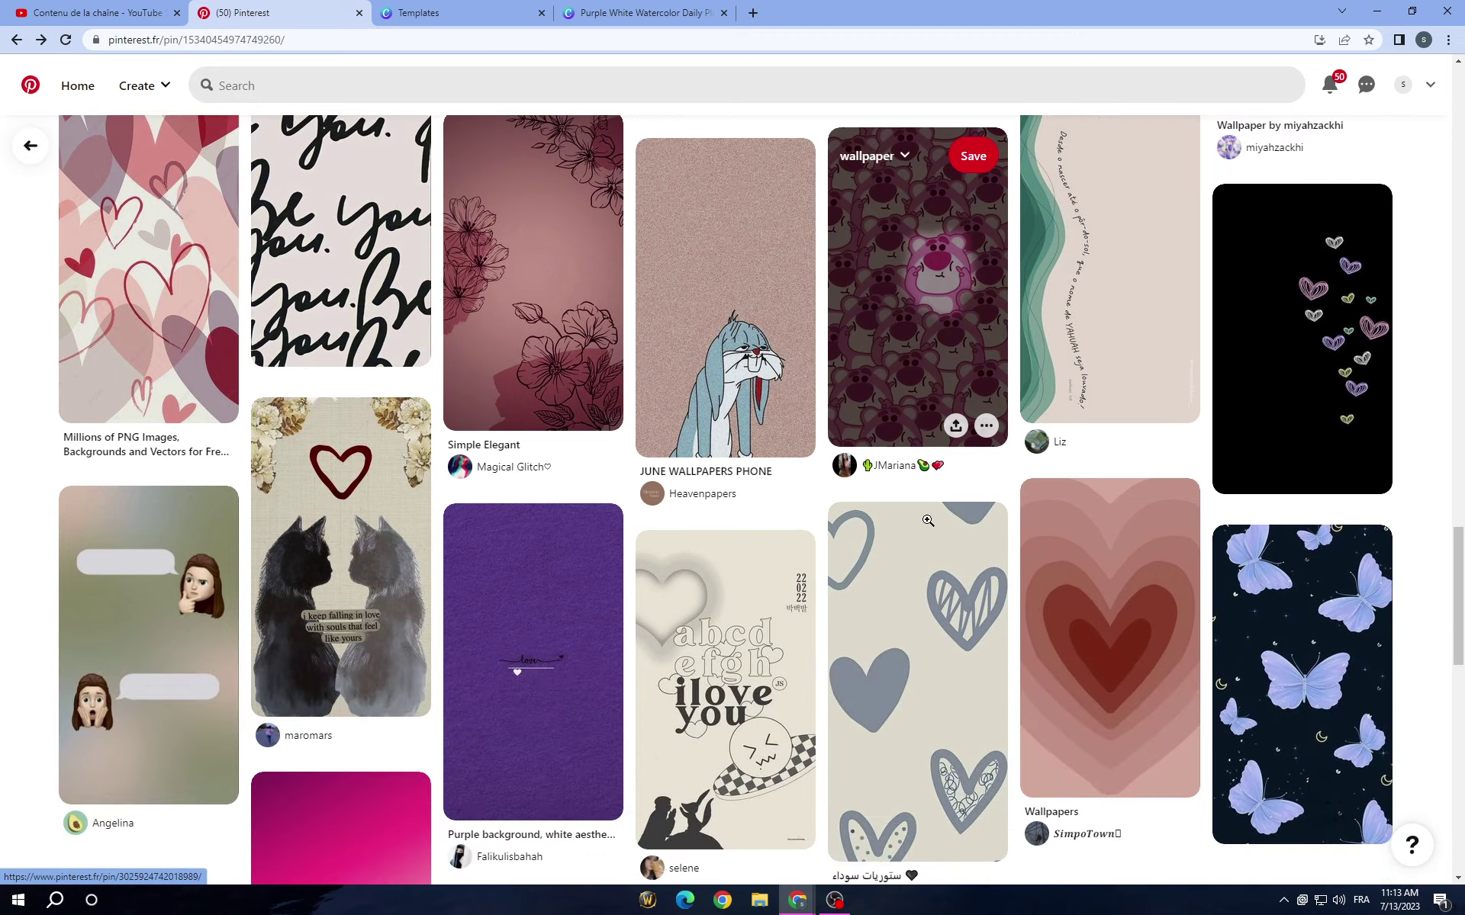
scroll(927, 520, down, 2)
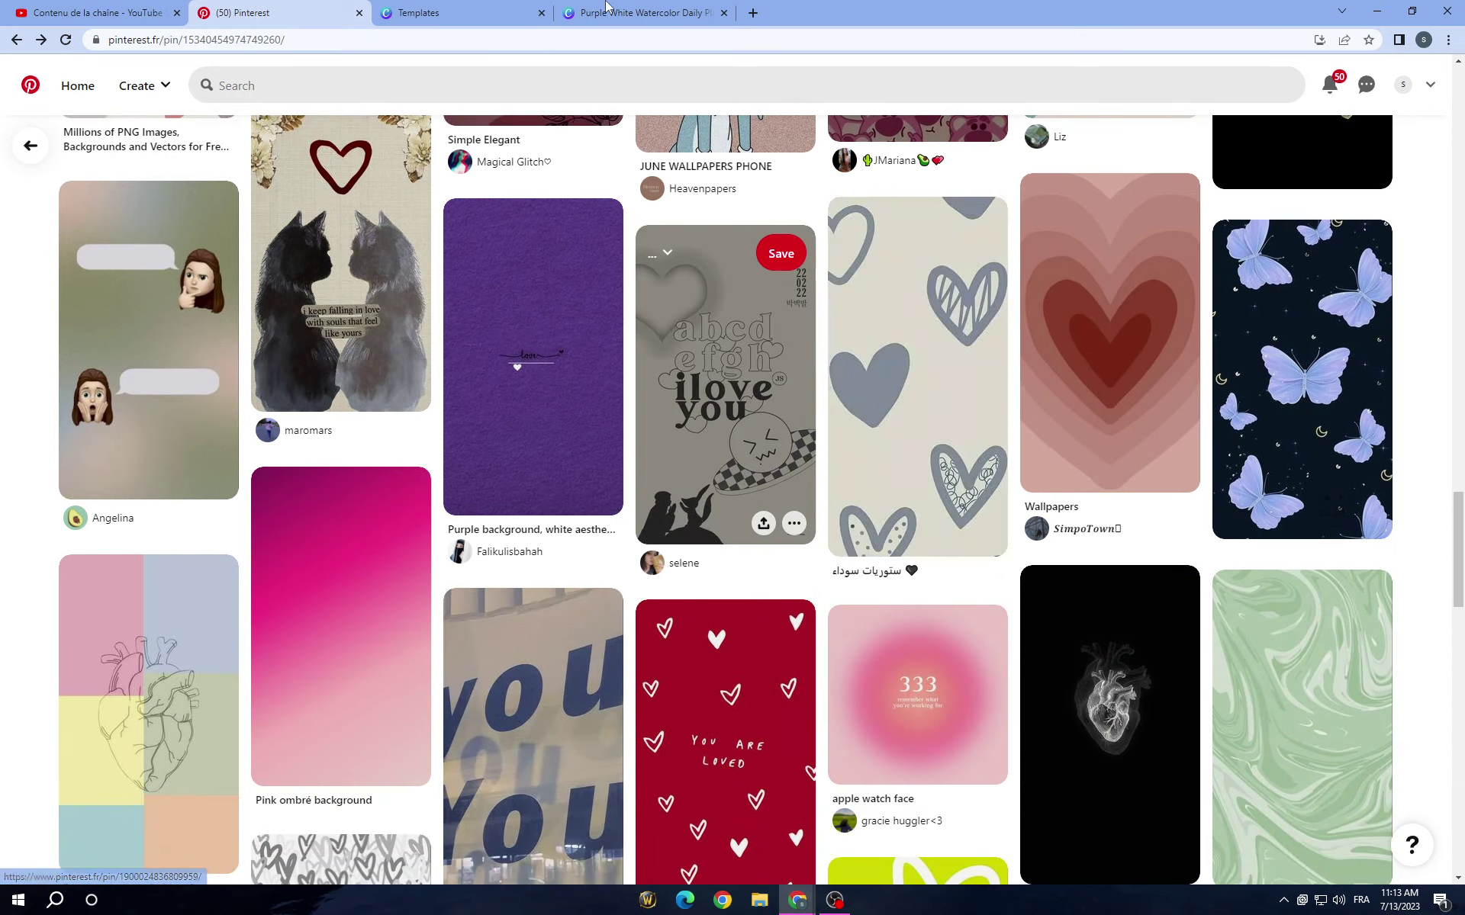
click(608, 10)
- Delete the top-right and bottom-left flower clusters, then check the original template preview
click(1068, 243)
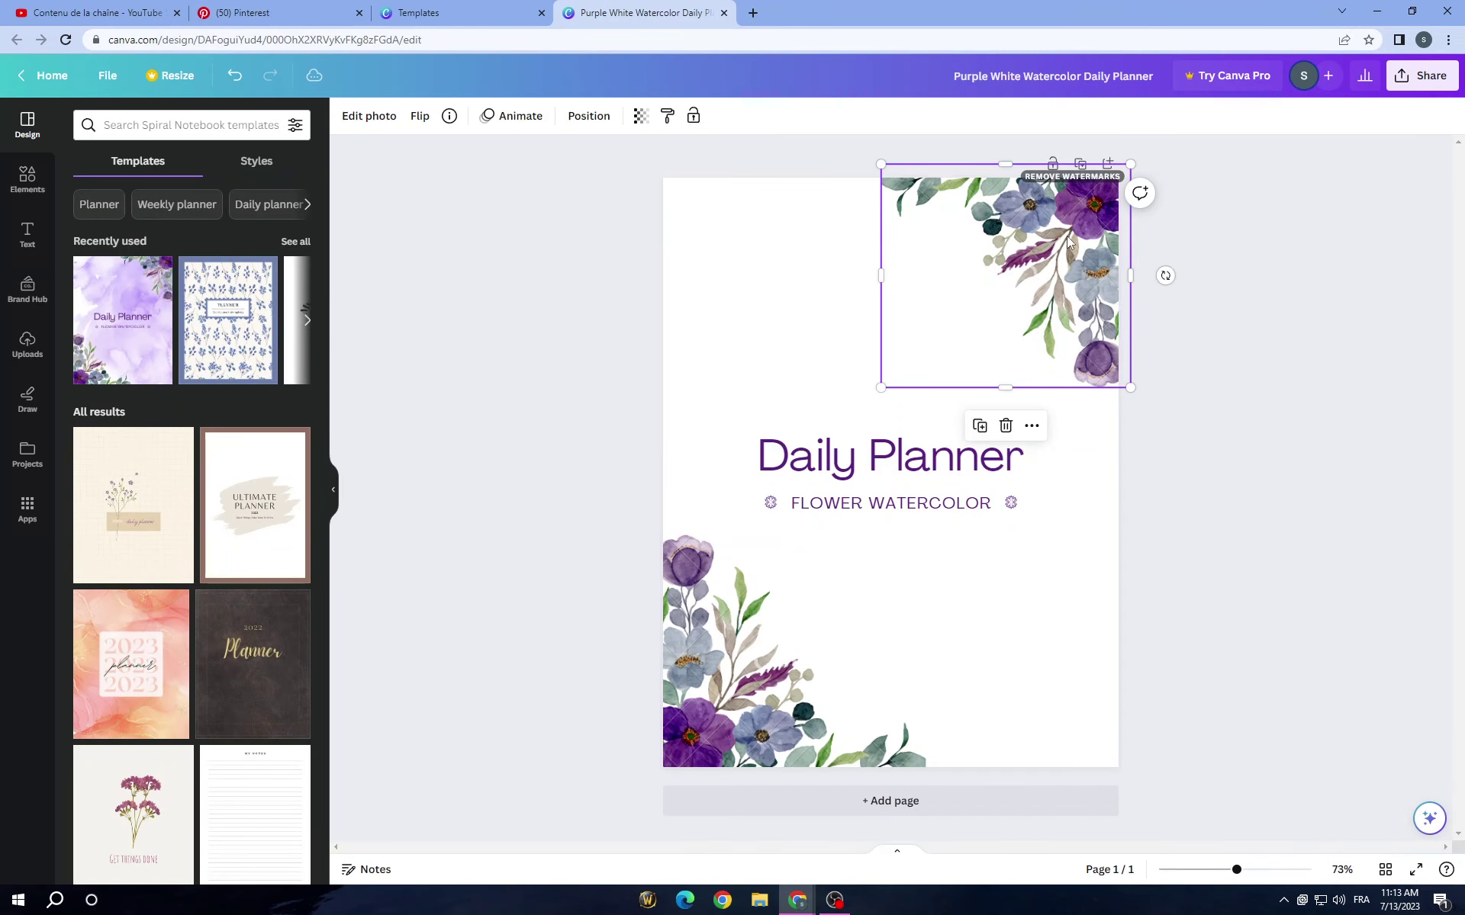
click(1007, 425)
click(773, 658)
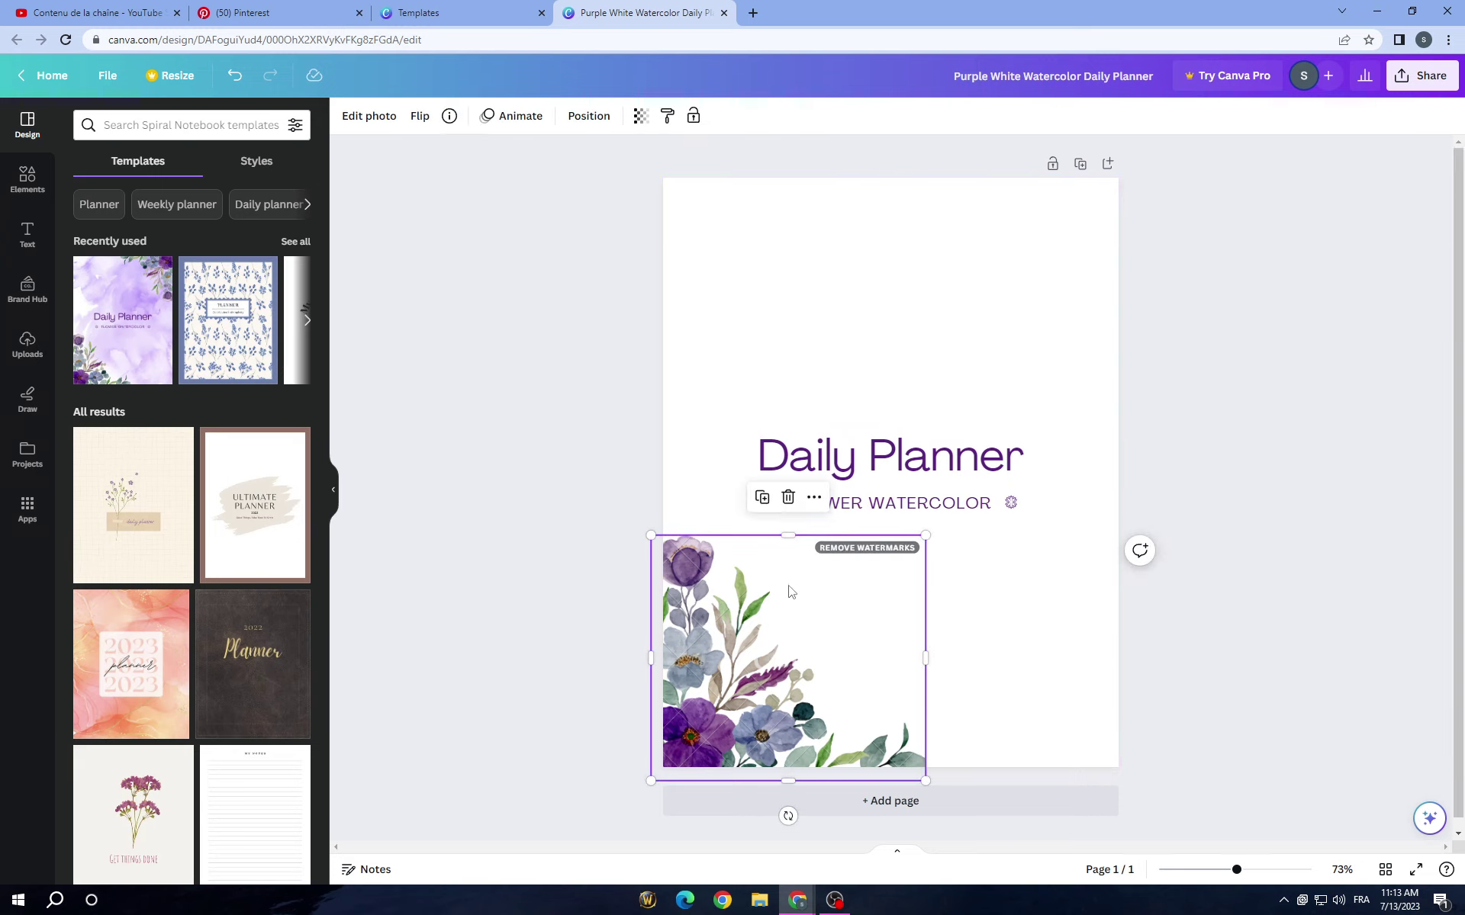
click(786, 497)
click(27, 179)
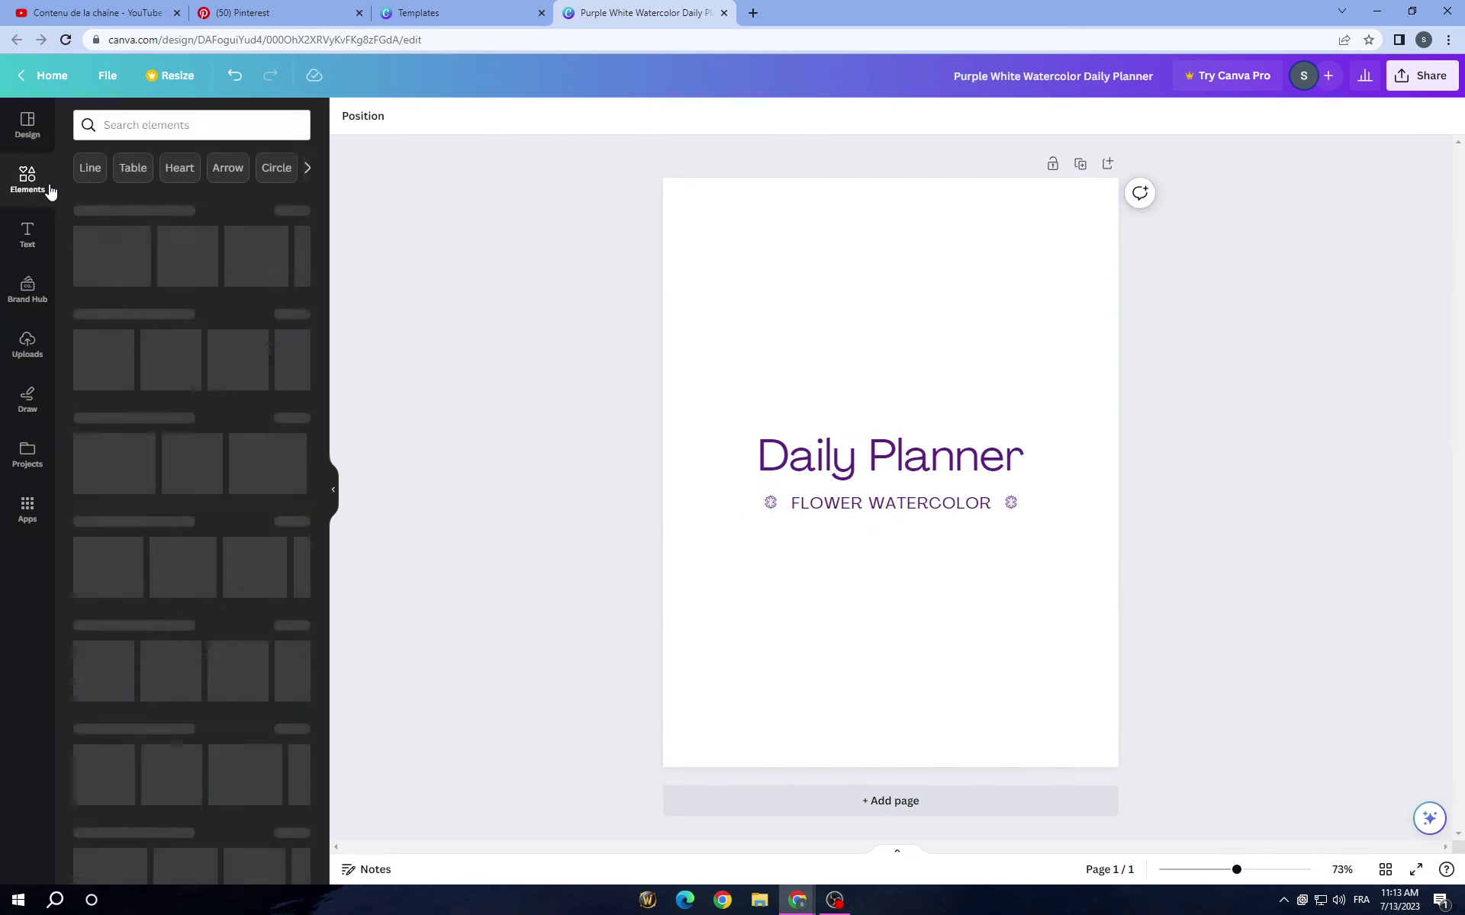
click(532, 10)
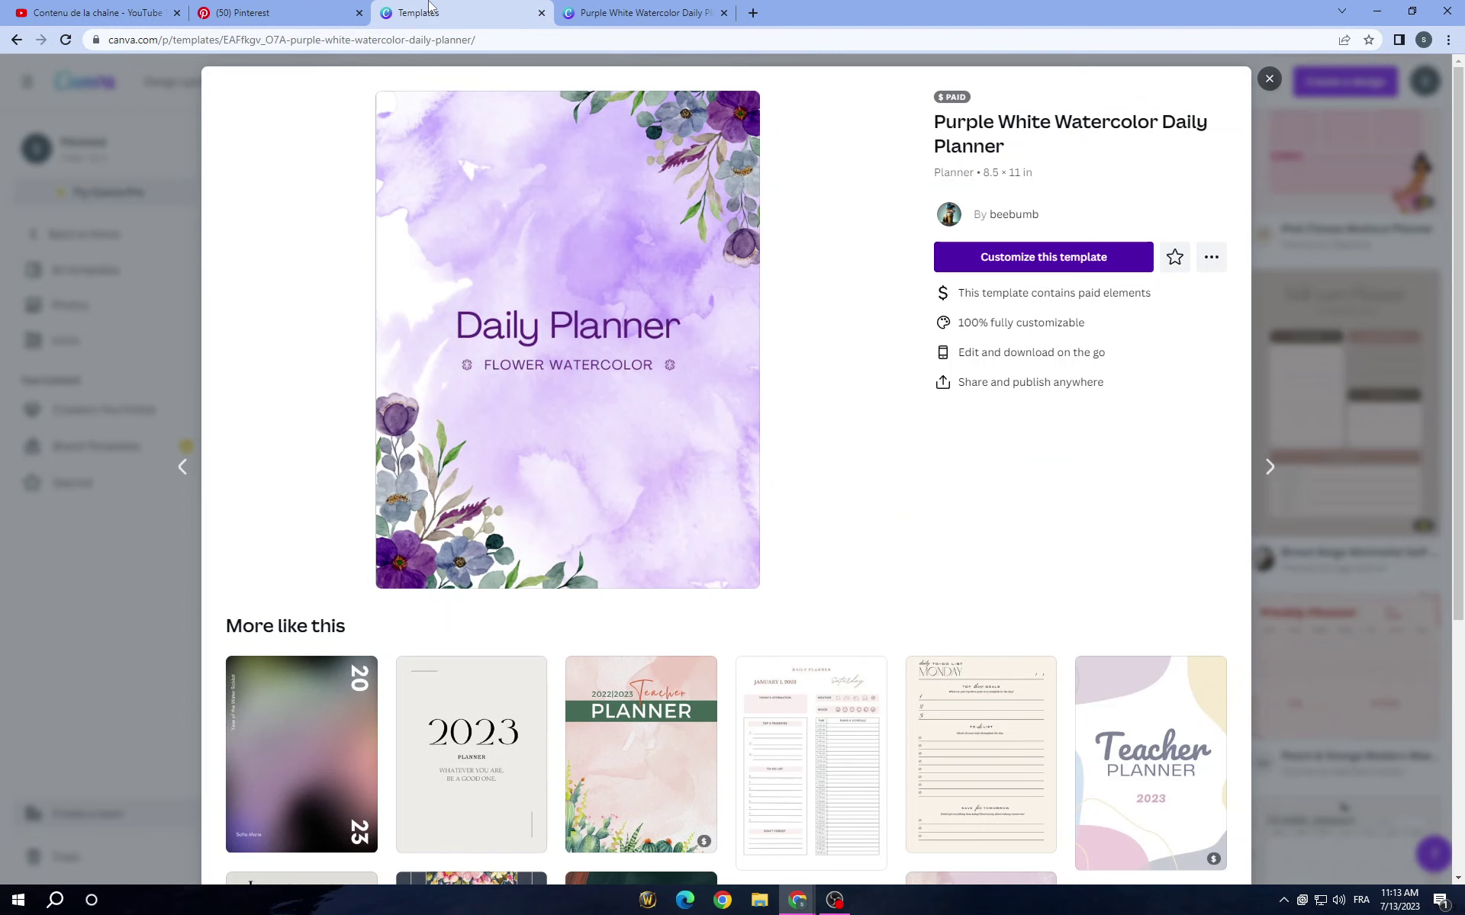
- Scroll through the Pinterest pin feed looking for cover wallpaper ideas
click(603, 12)
click(252, 7)
scroll(577, 432, down, 2)
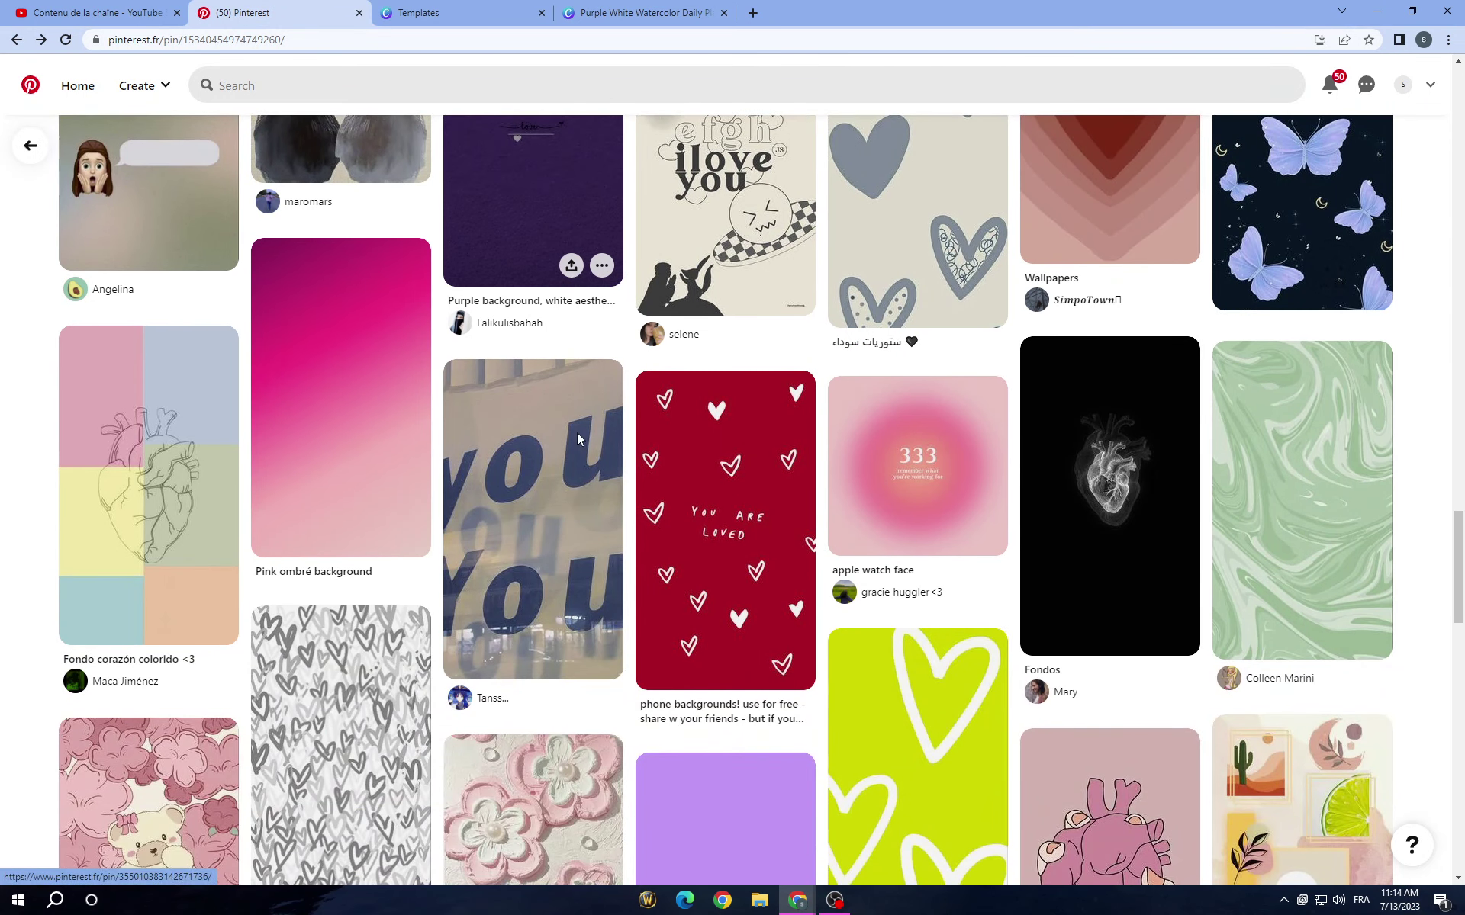
scroll(549, 458, up, 2)
scroll(526, 473, down, 7)
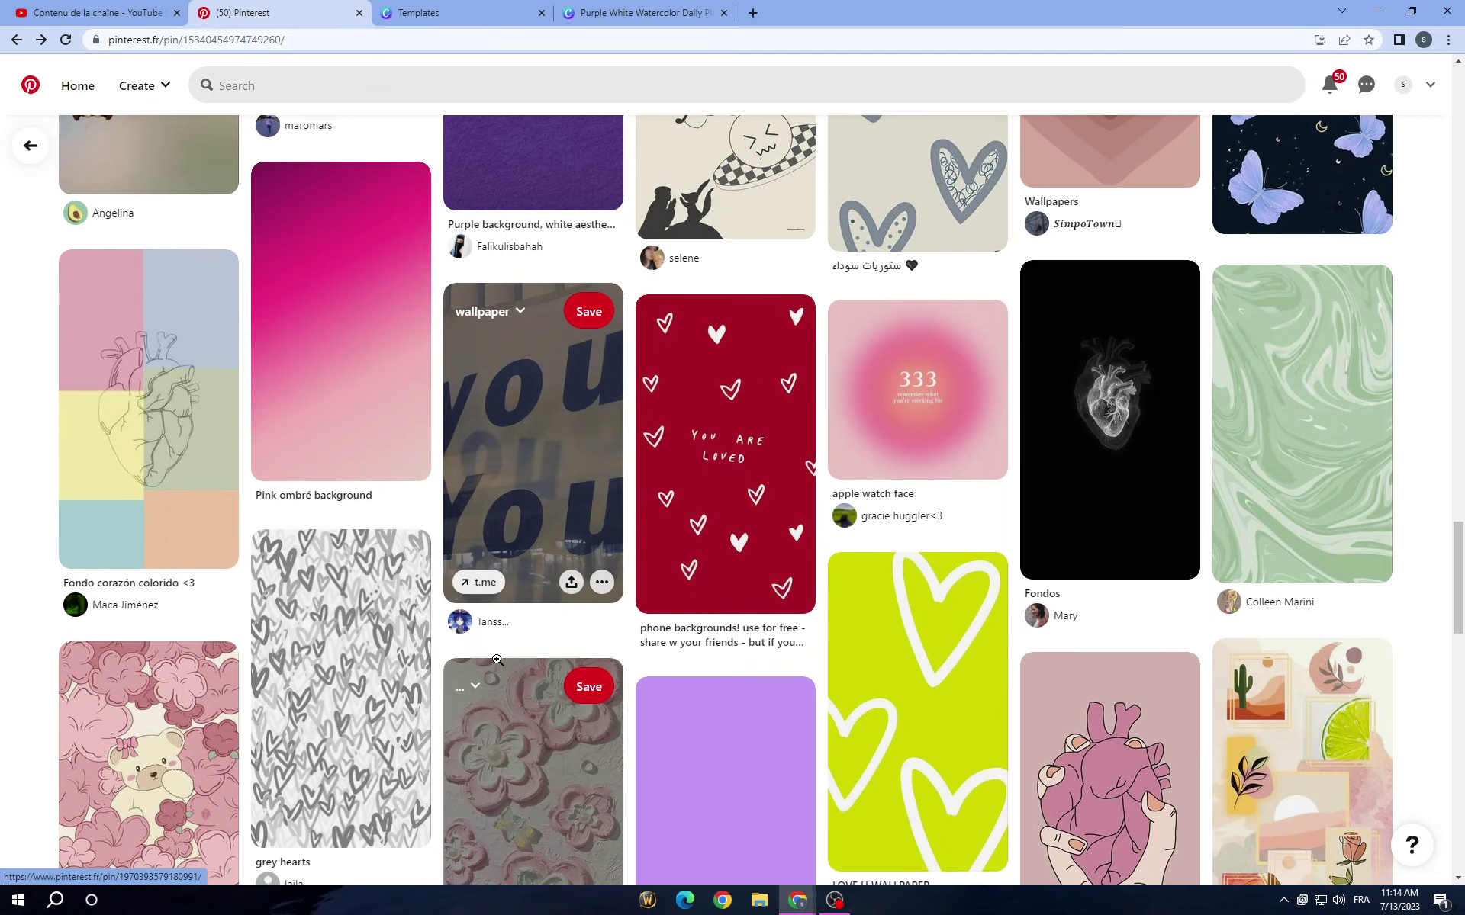
scroll(765, 670, down, 6)
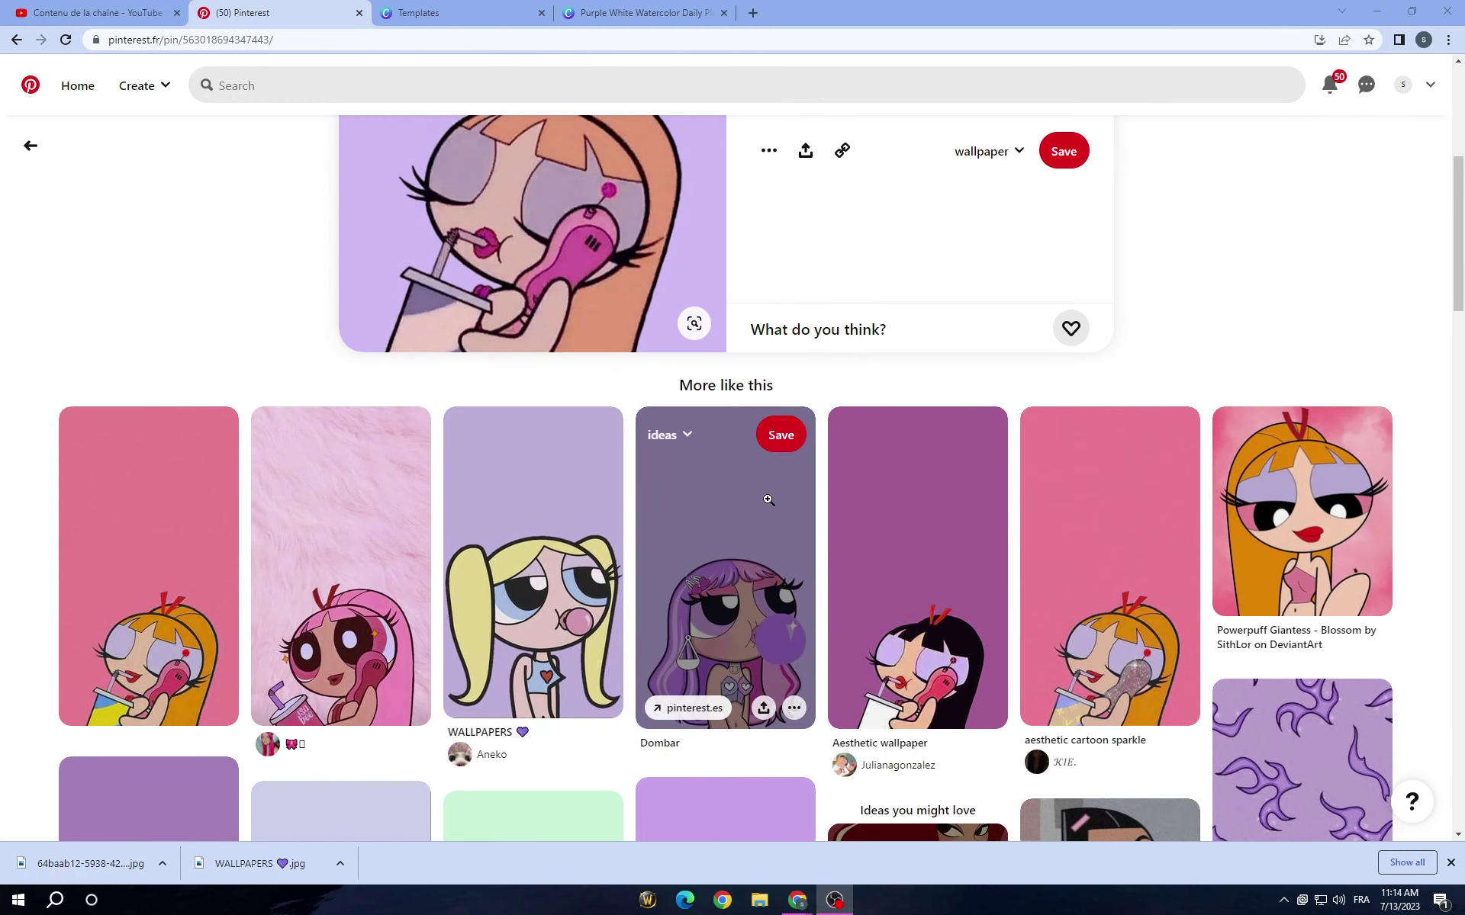
scroll(1267, 622, down, 3)
scroll(1267, 623, down, 9)
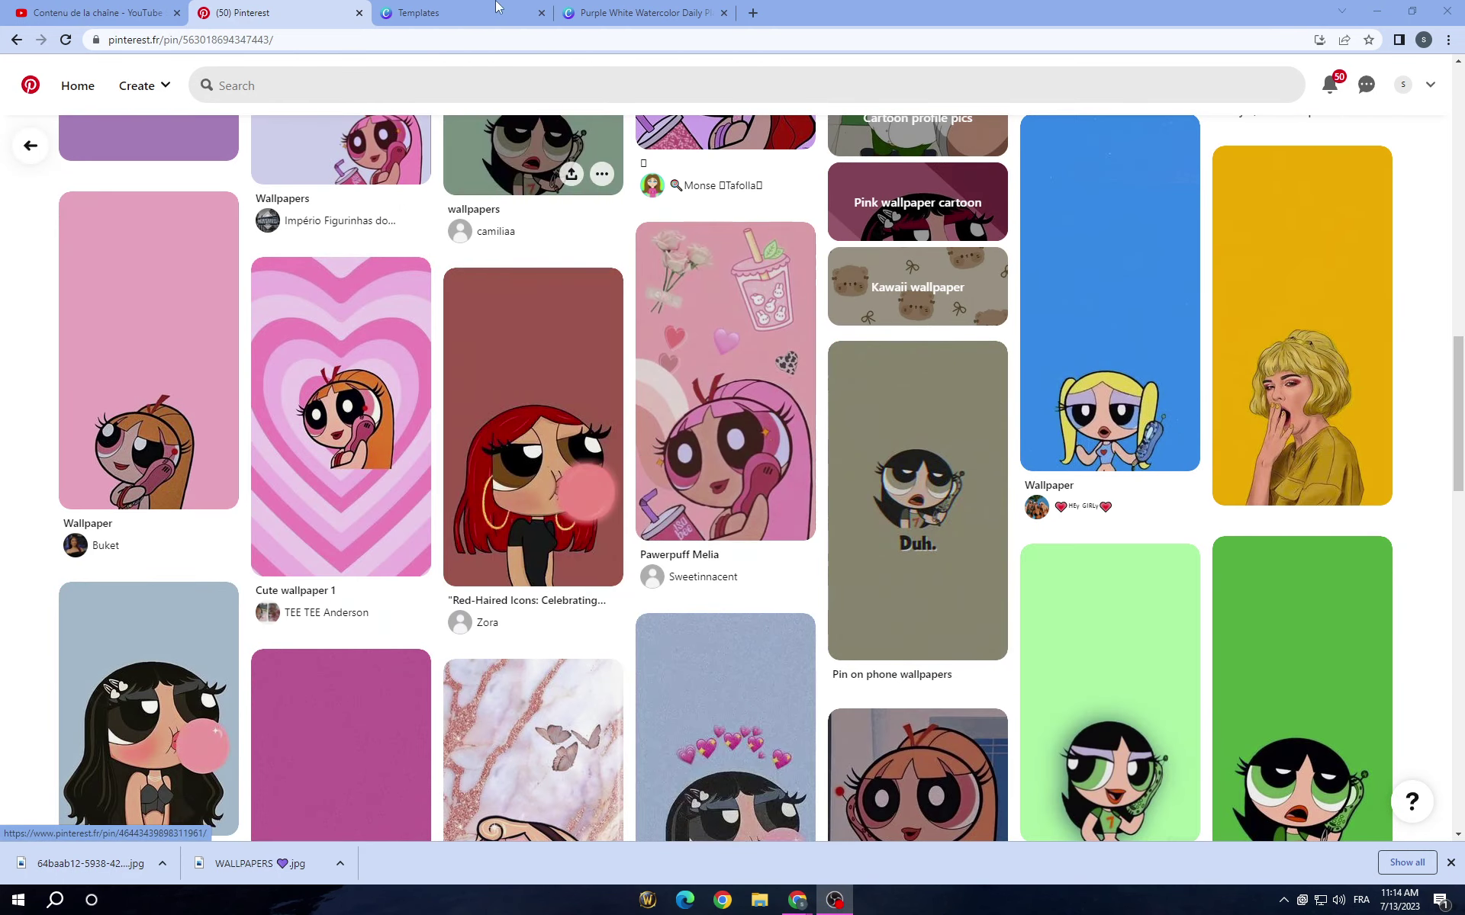
- Download the red-haired cartoon girl image from its pin's options menu
click(635, 13)
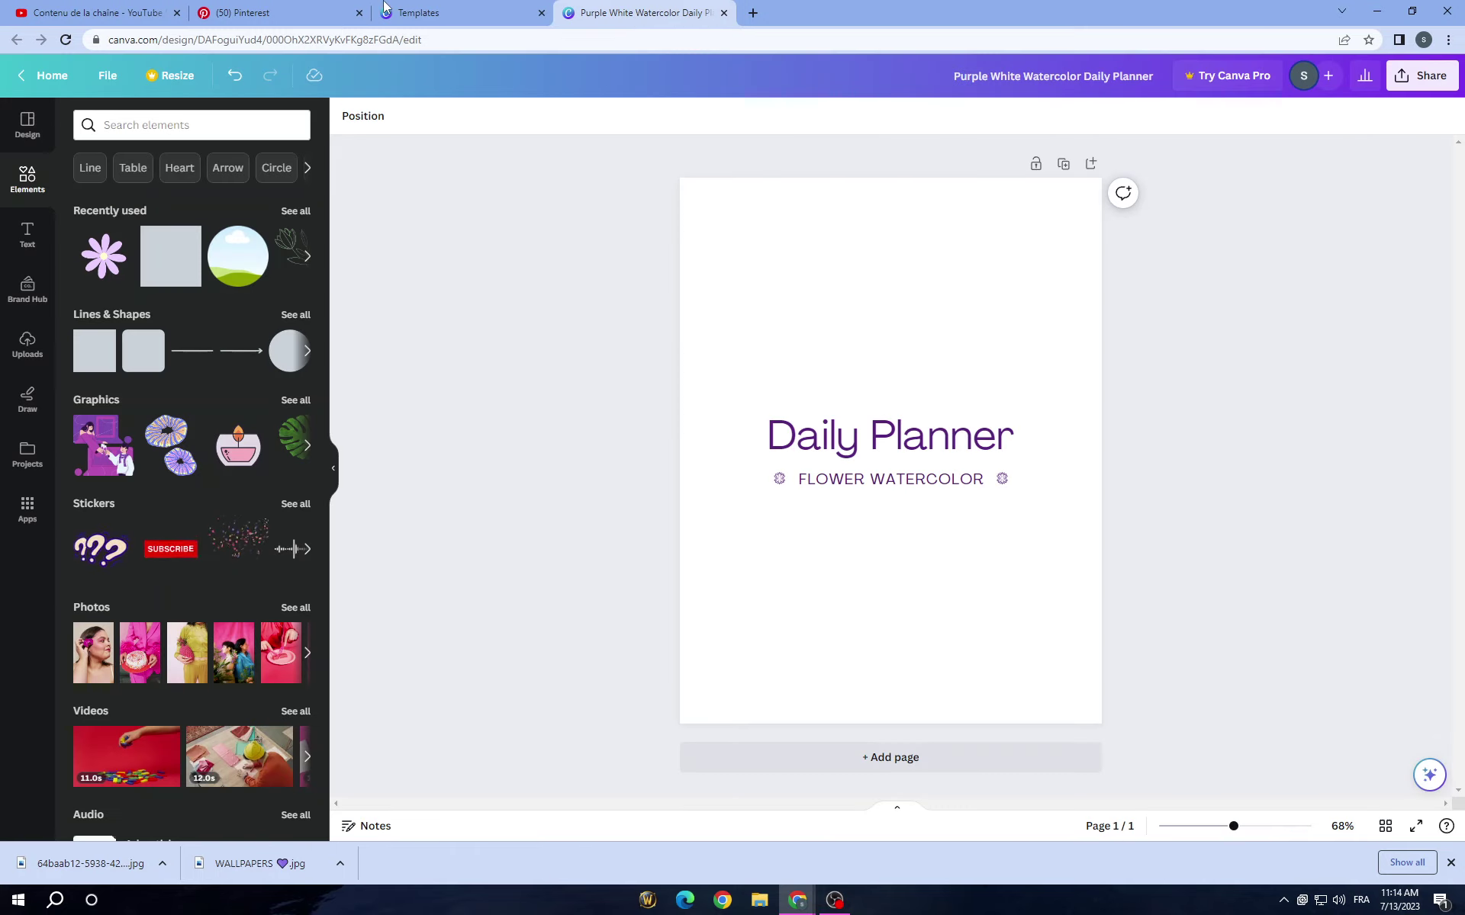
click(267, 13)
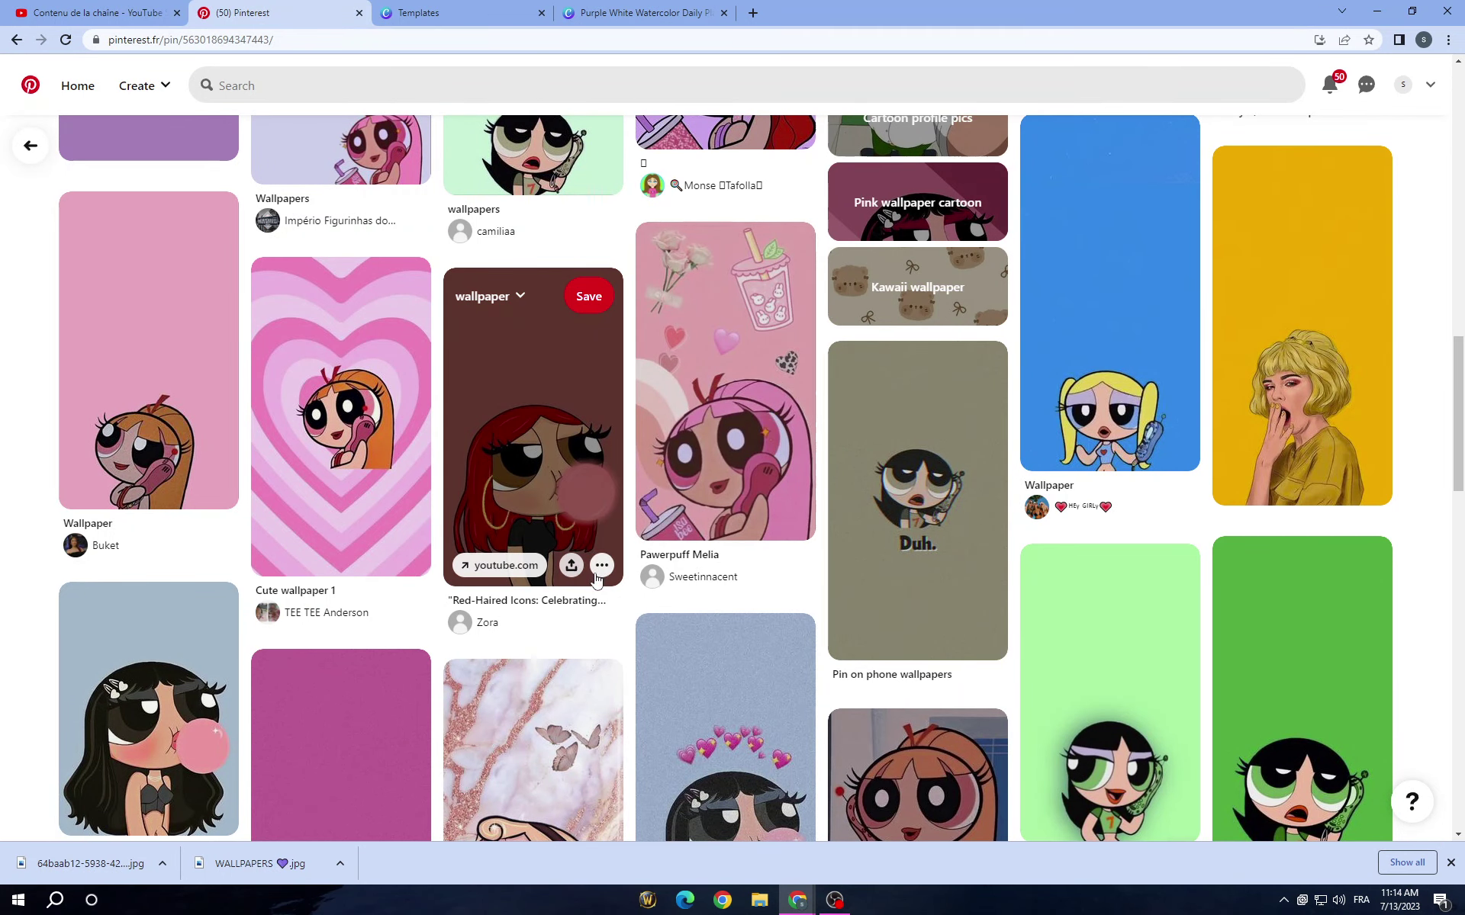
click(602, 566)
click(592, 632)
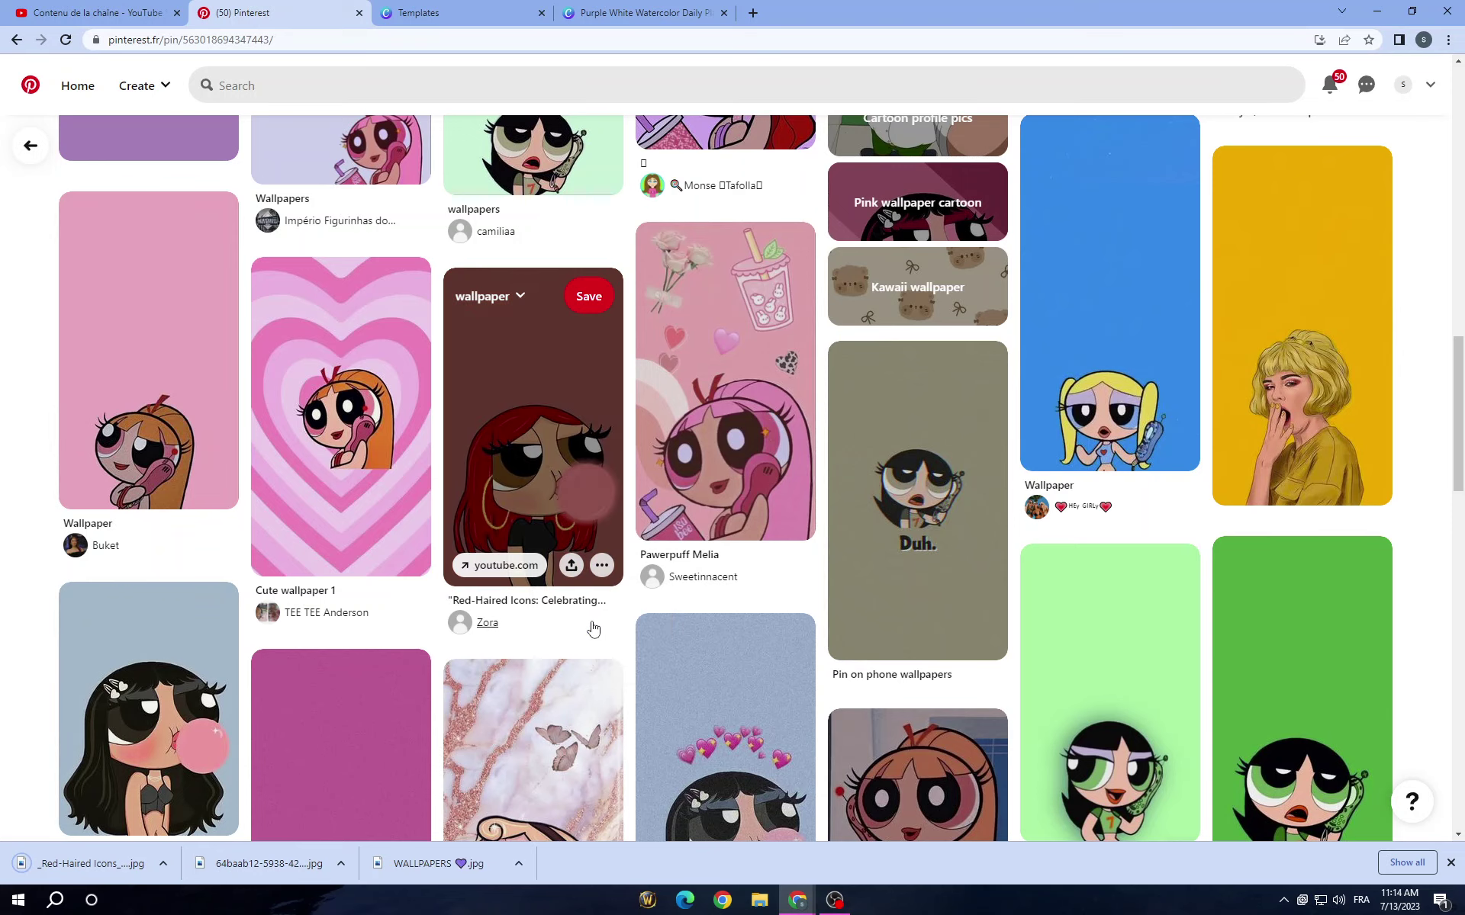
- Try the sky-and-hills grid as the cover's page background
click(645, 12)
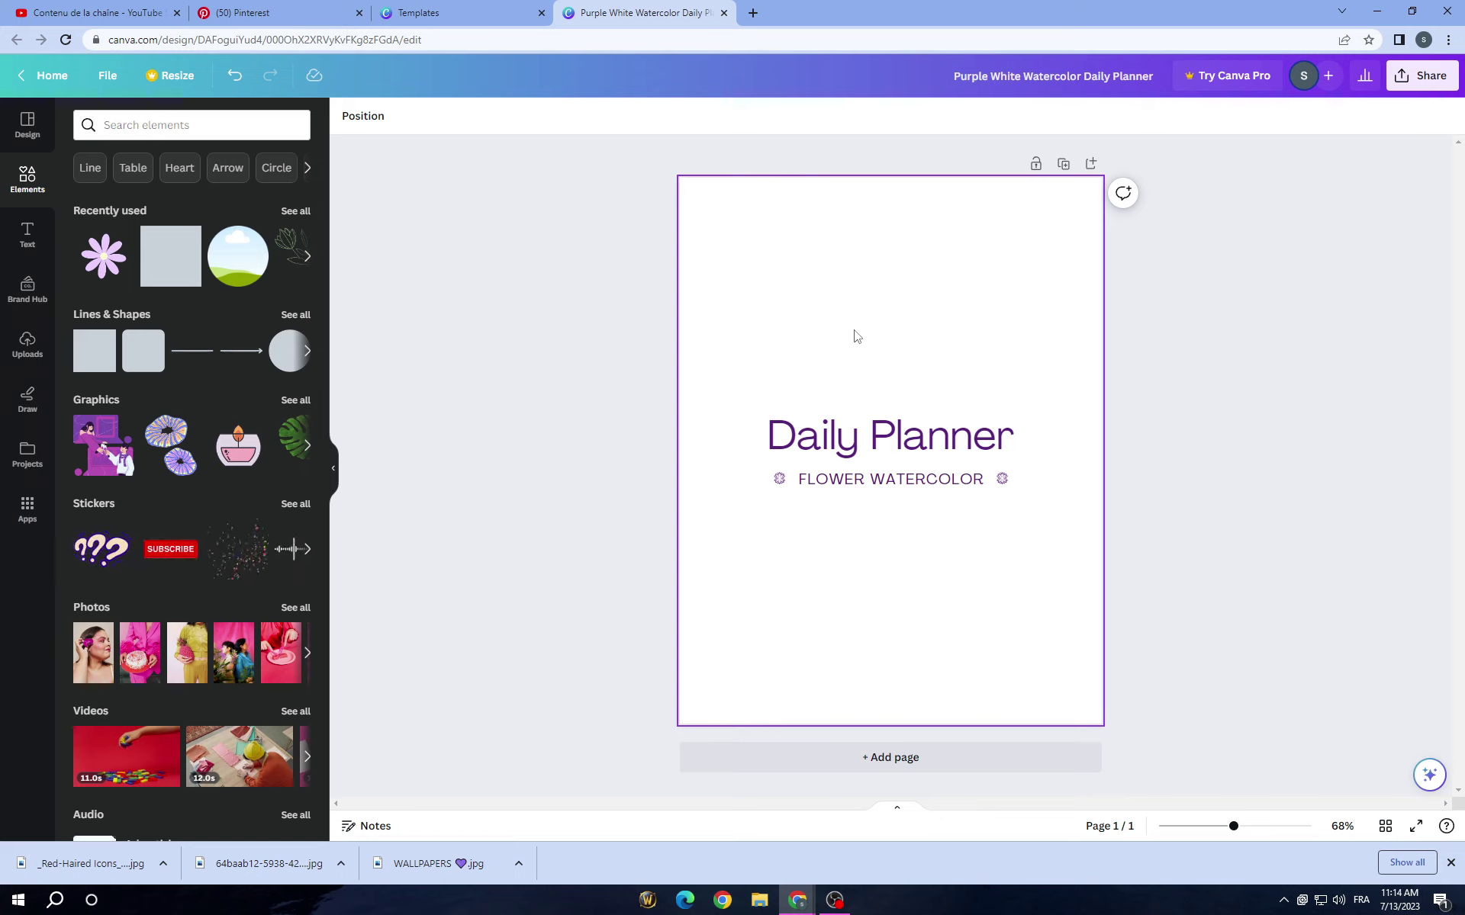
click(924, 454)
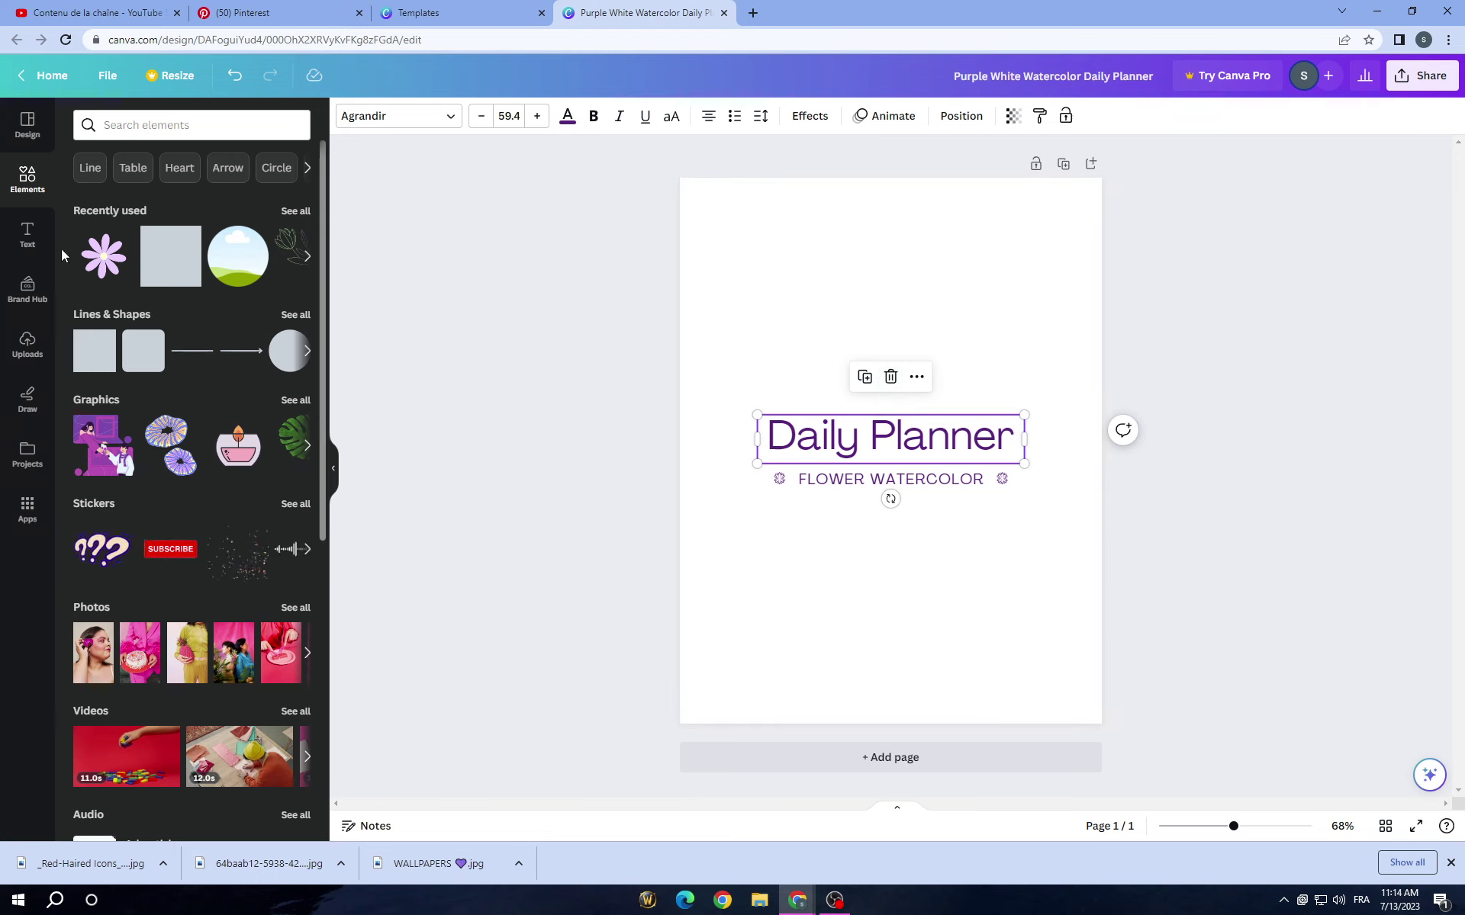
scroll(264, 534, down, 8)
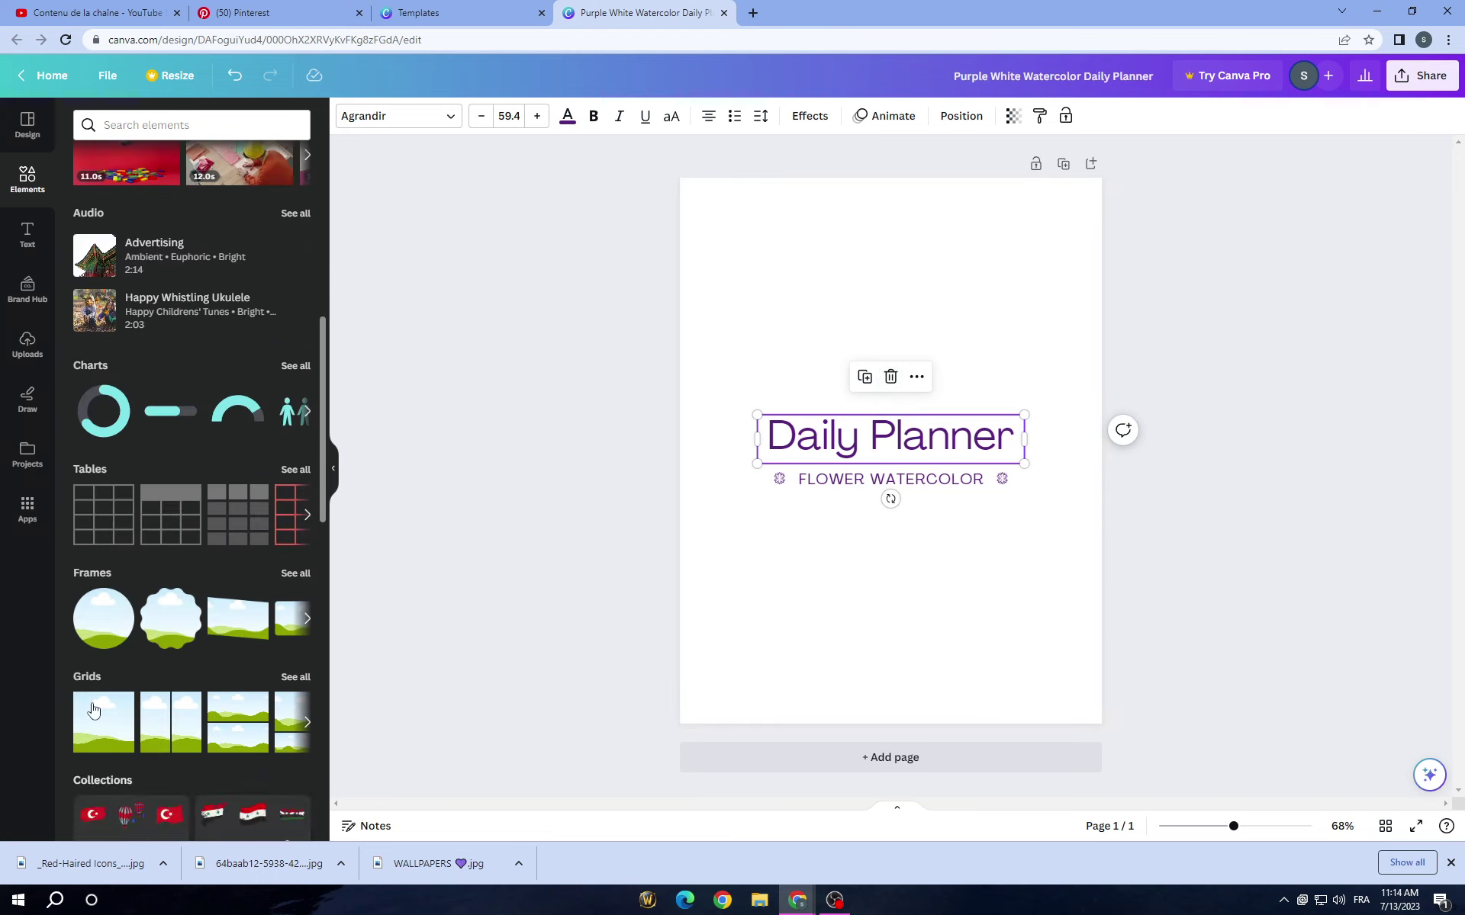
click(94, 711)
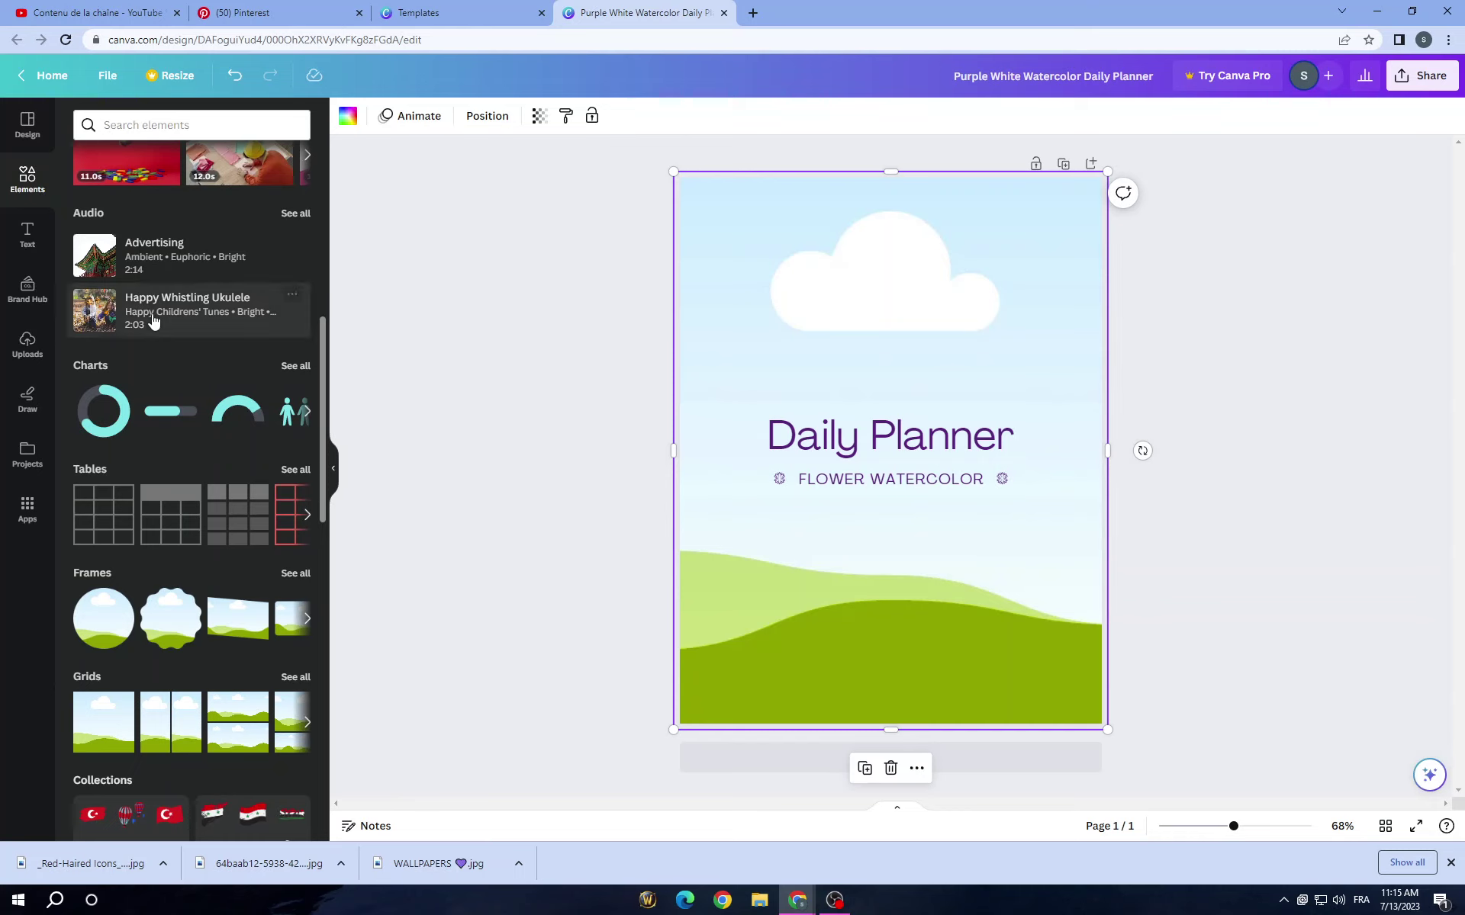
scroll(152, 320, up, 8)
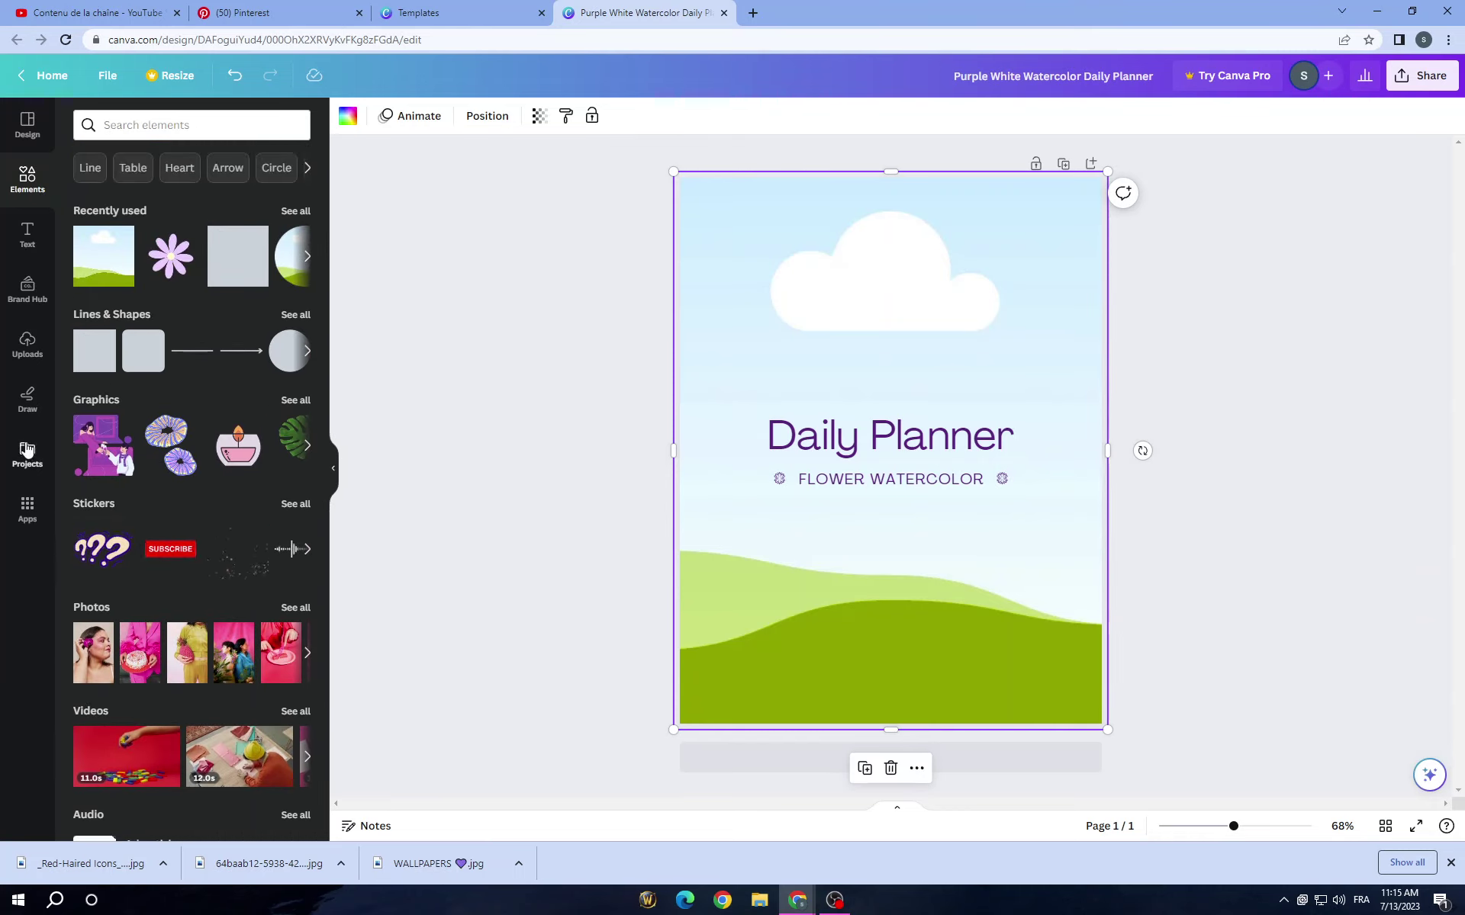
- Place the green marble upload as the page background, then undo it
click(26, 344)
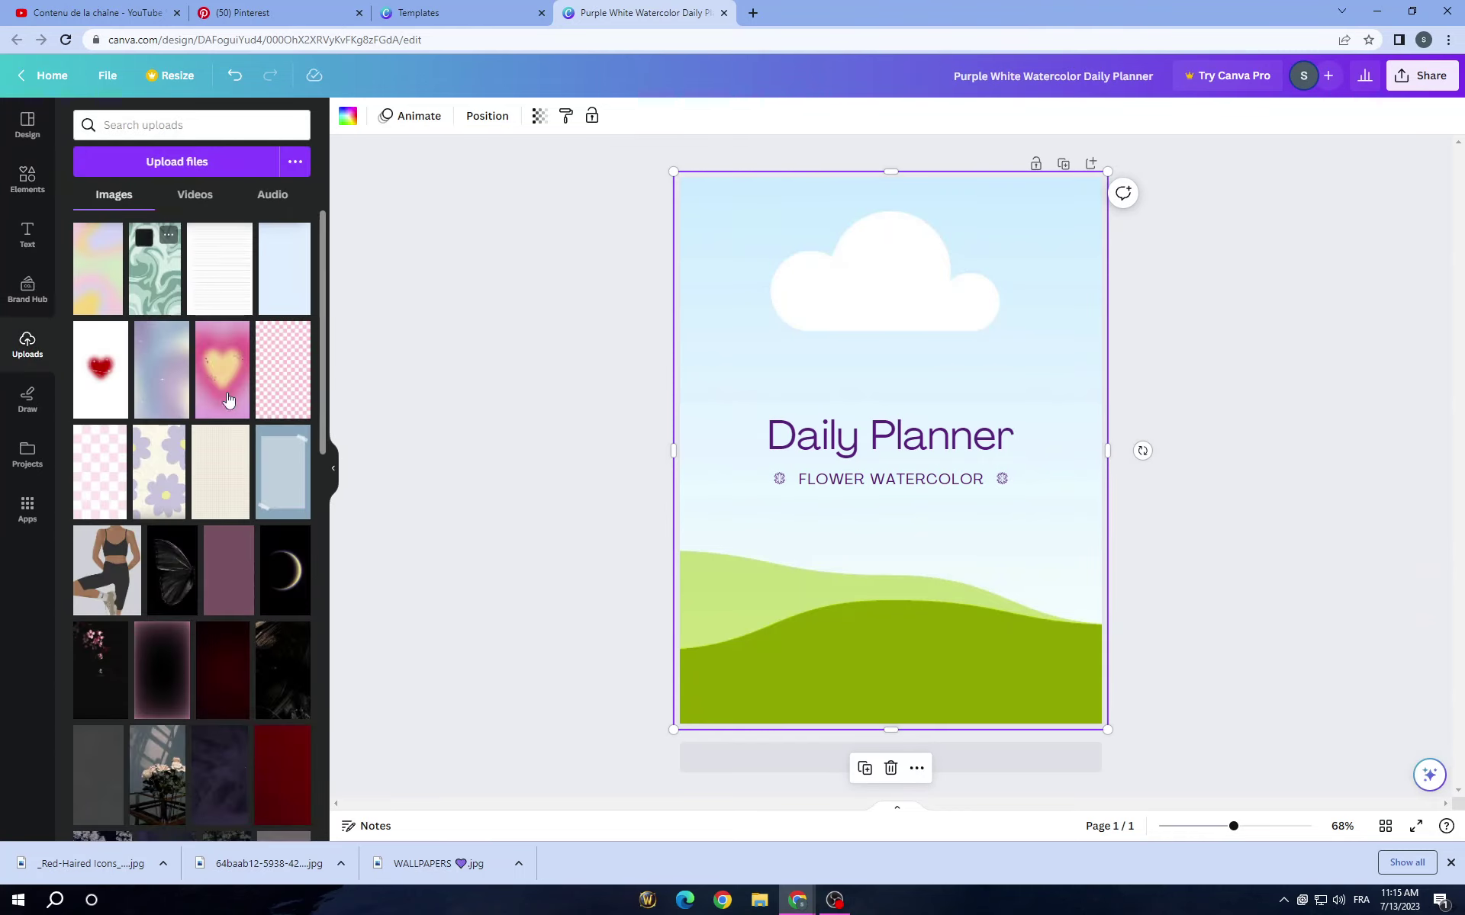
drag(156, 287, 869, 321)
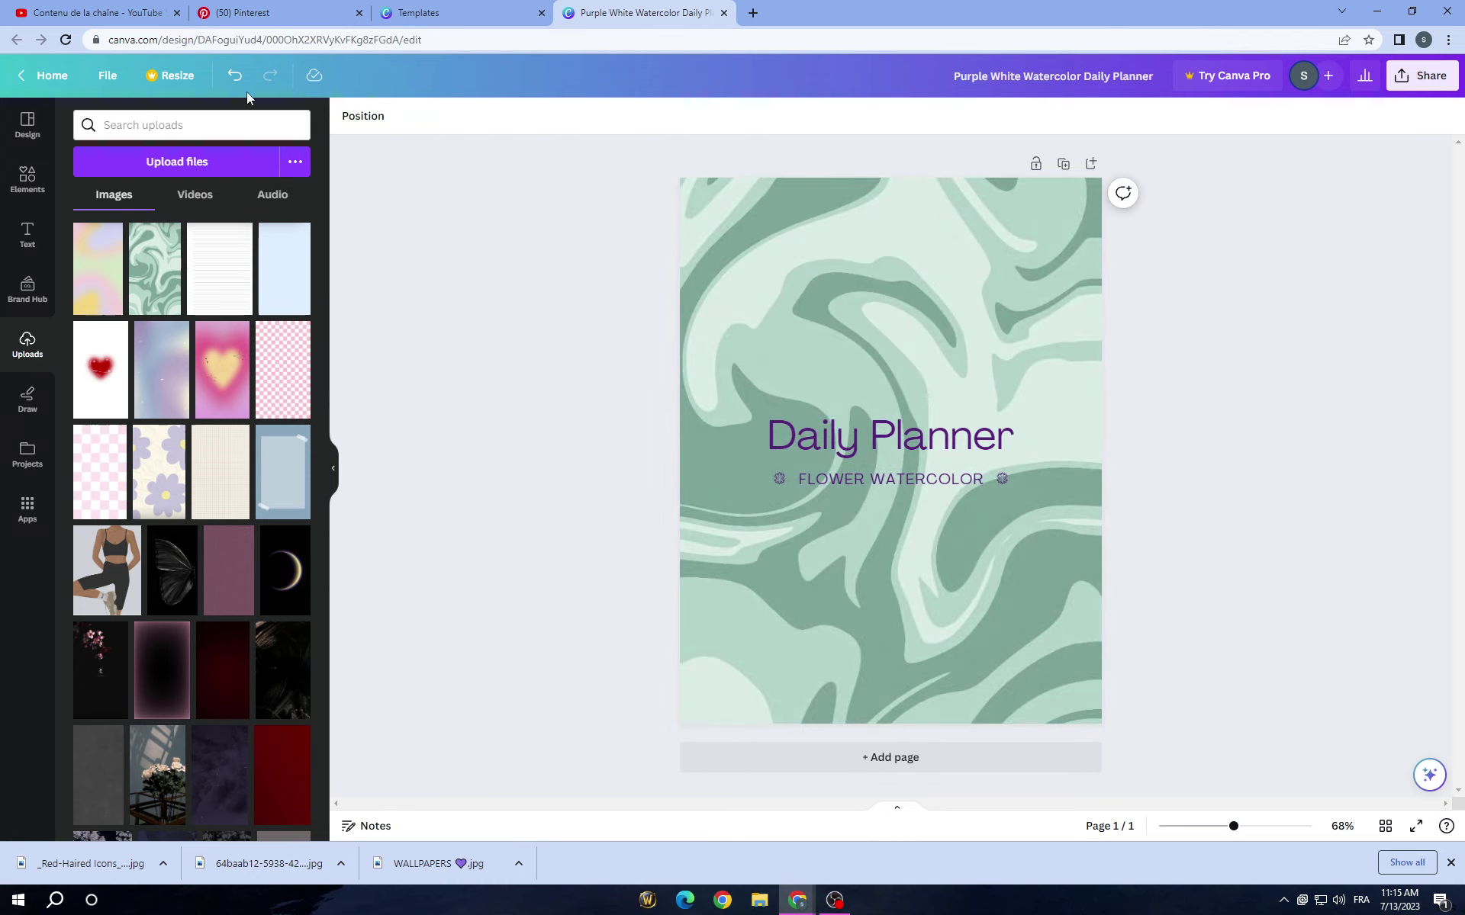
click(236, 83)
click(236, 86)
- Delete the swirl image and undo back to the plain white Daily Planner page
click(811, 371)
click(891, 227)
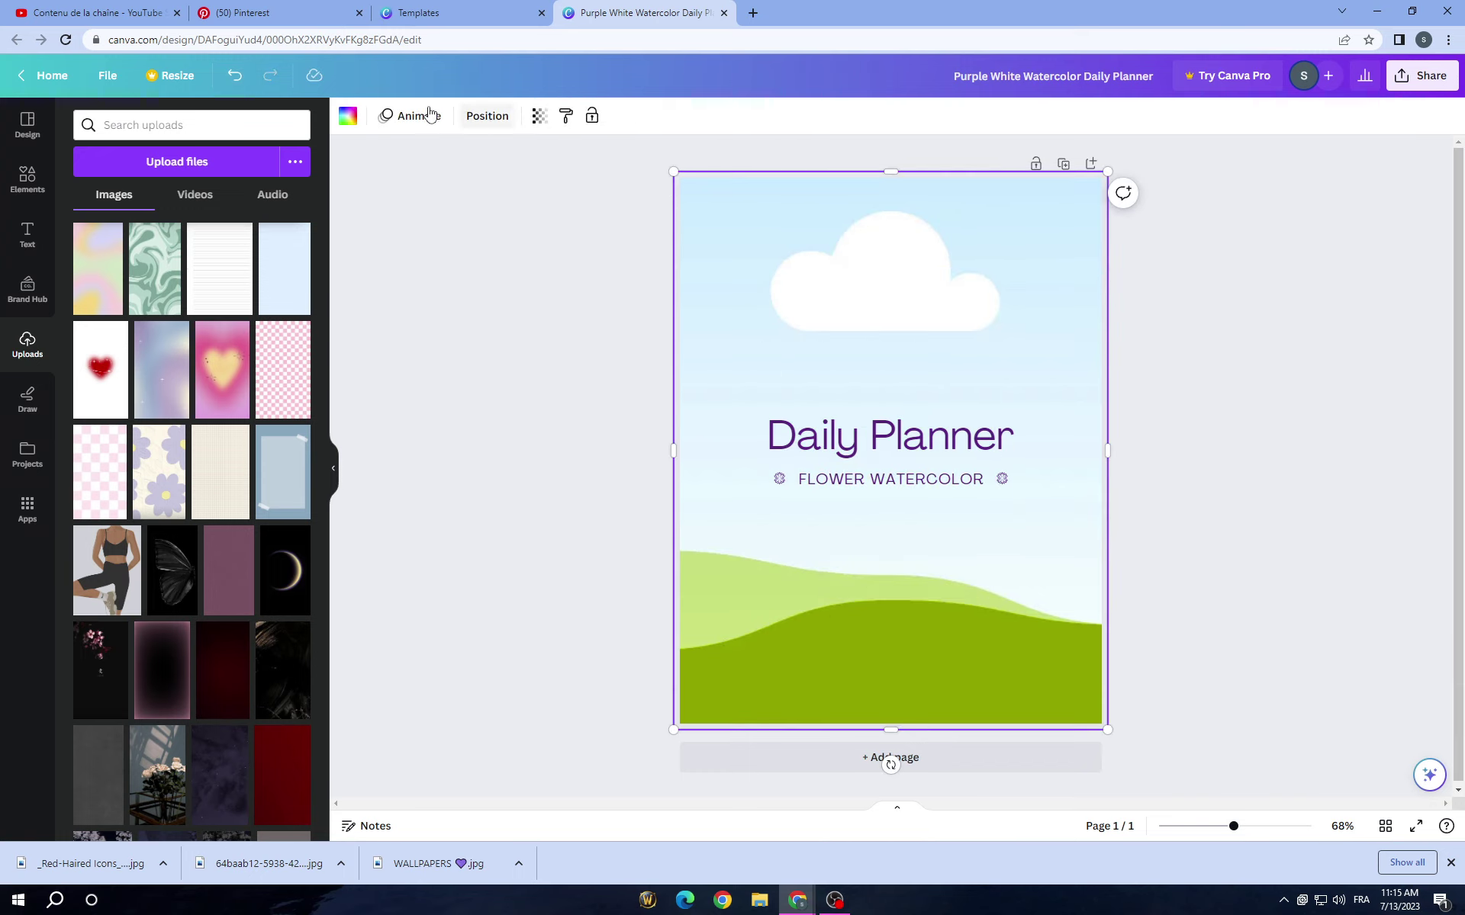
click(222, 81)
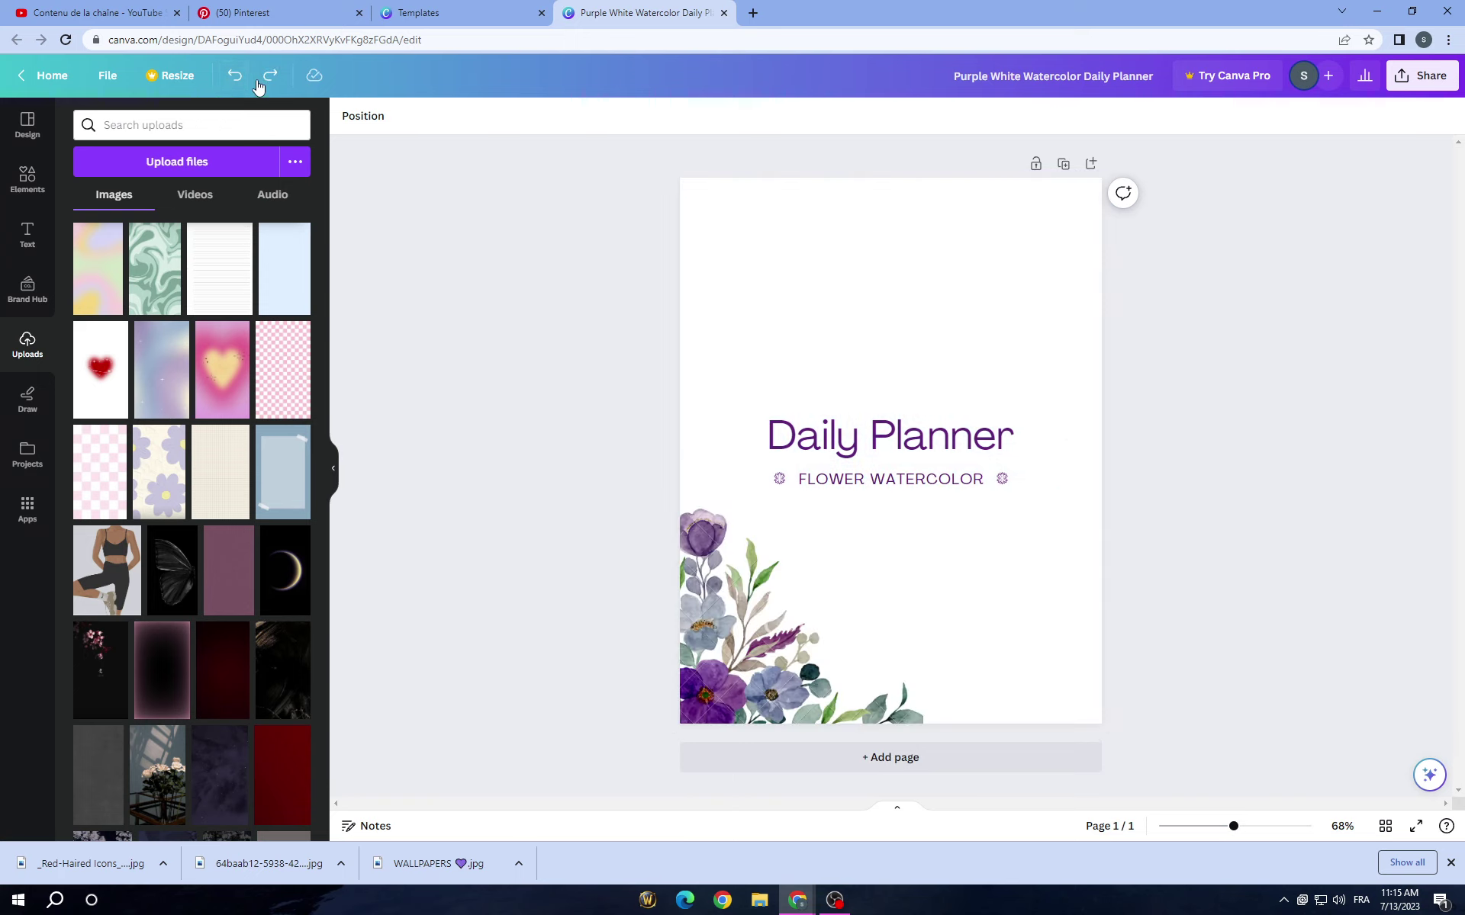
click(235, 75)
click(904, 454)
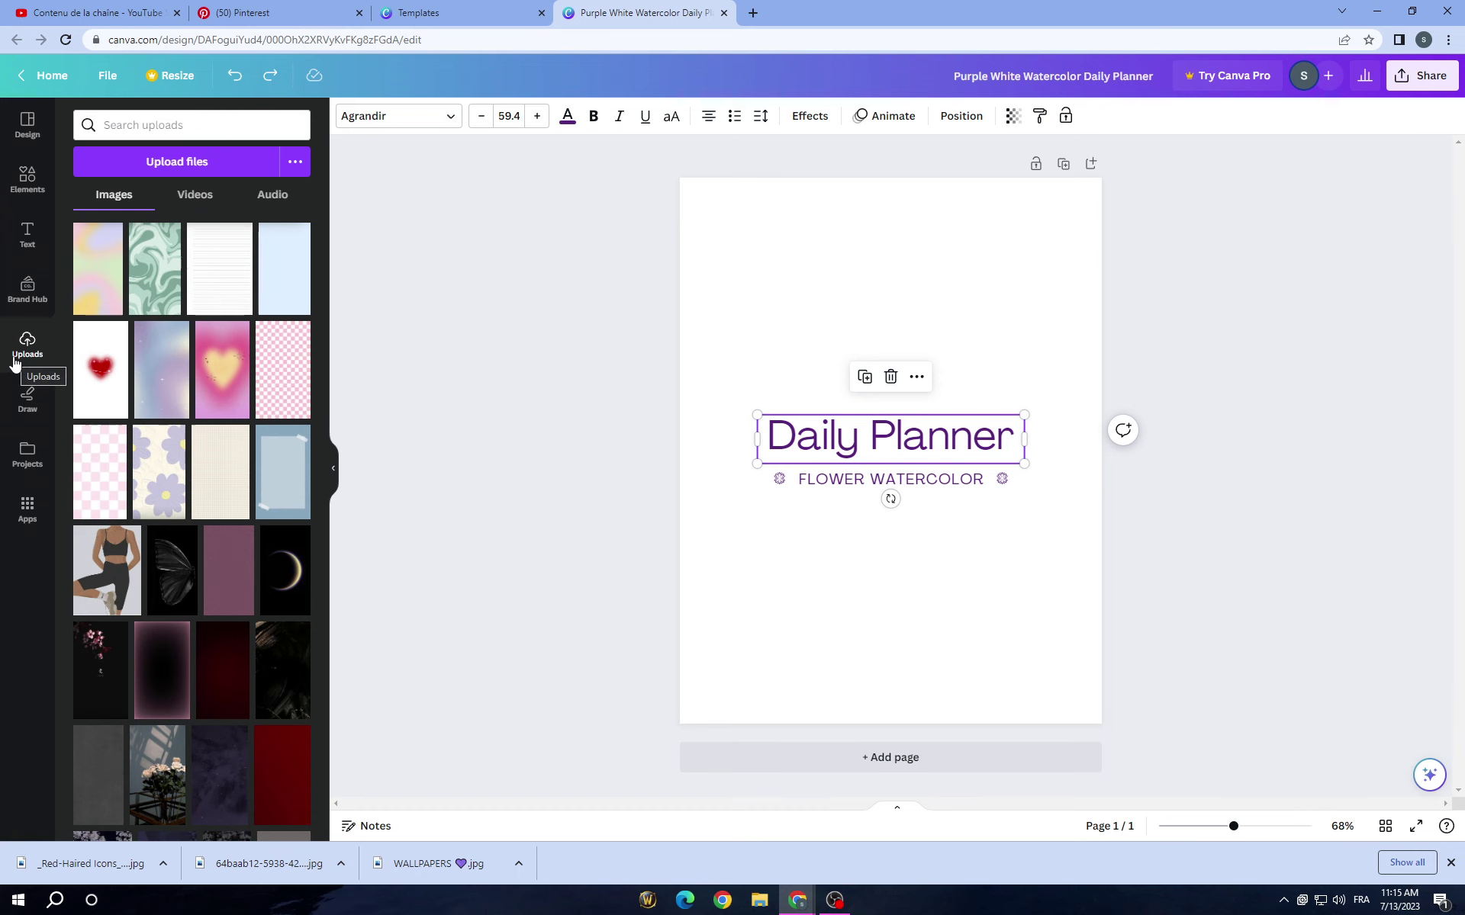
- Upload the red-haired, pink and blonde cartoon images from Downloads and add the red-haired one to the page
click(166, 163)
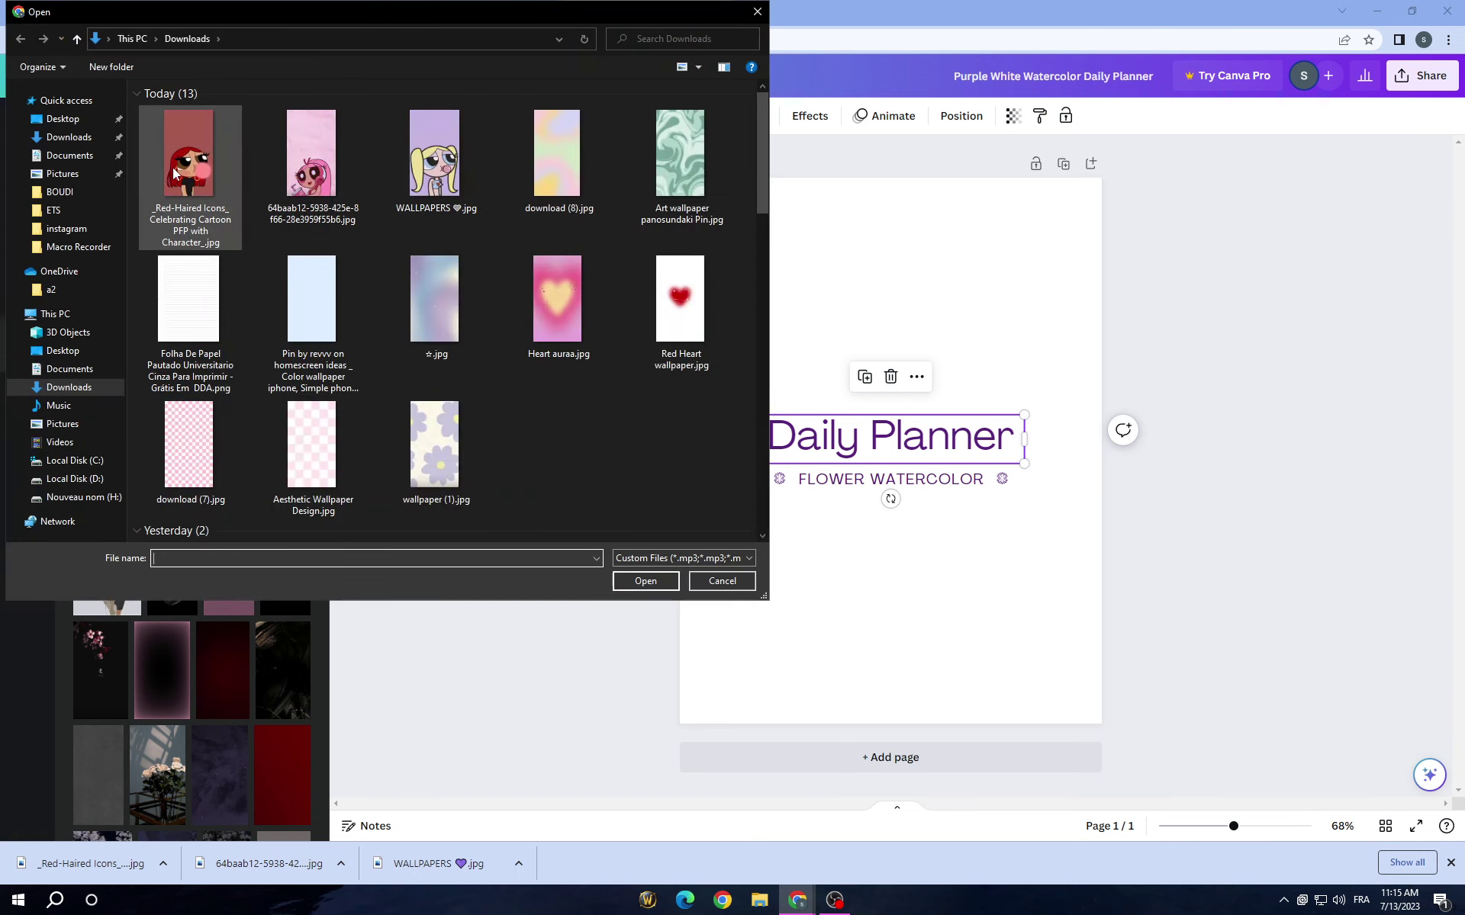
click(173, 169)
ctrl+click(282, 167)
ctrl+click(458, 177)
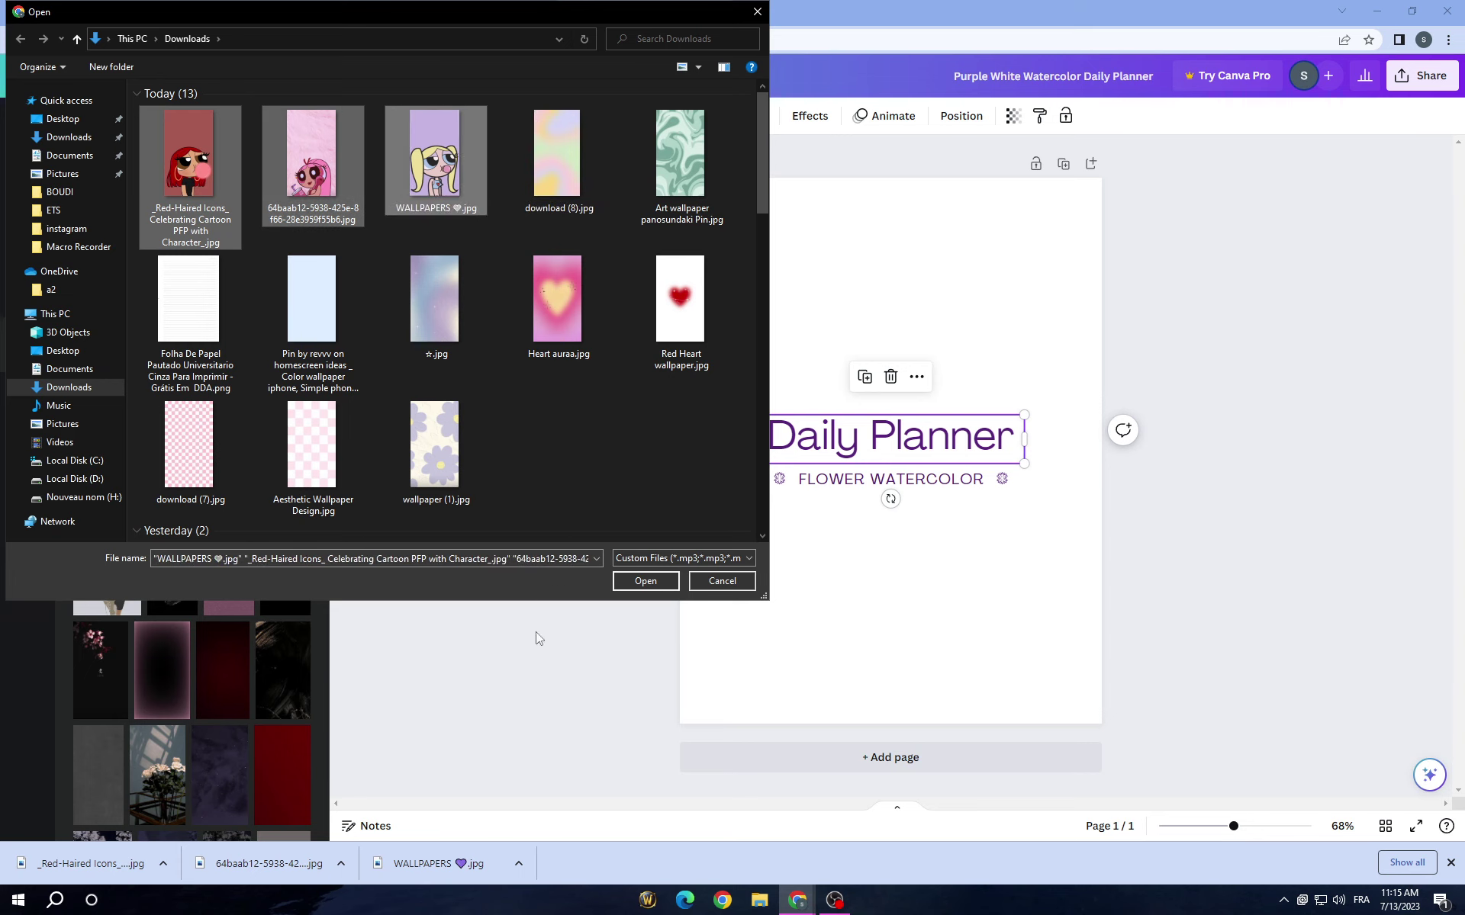
click(645, 581)
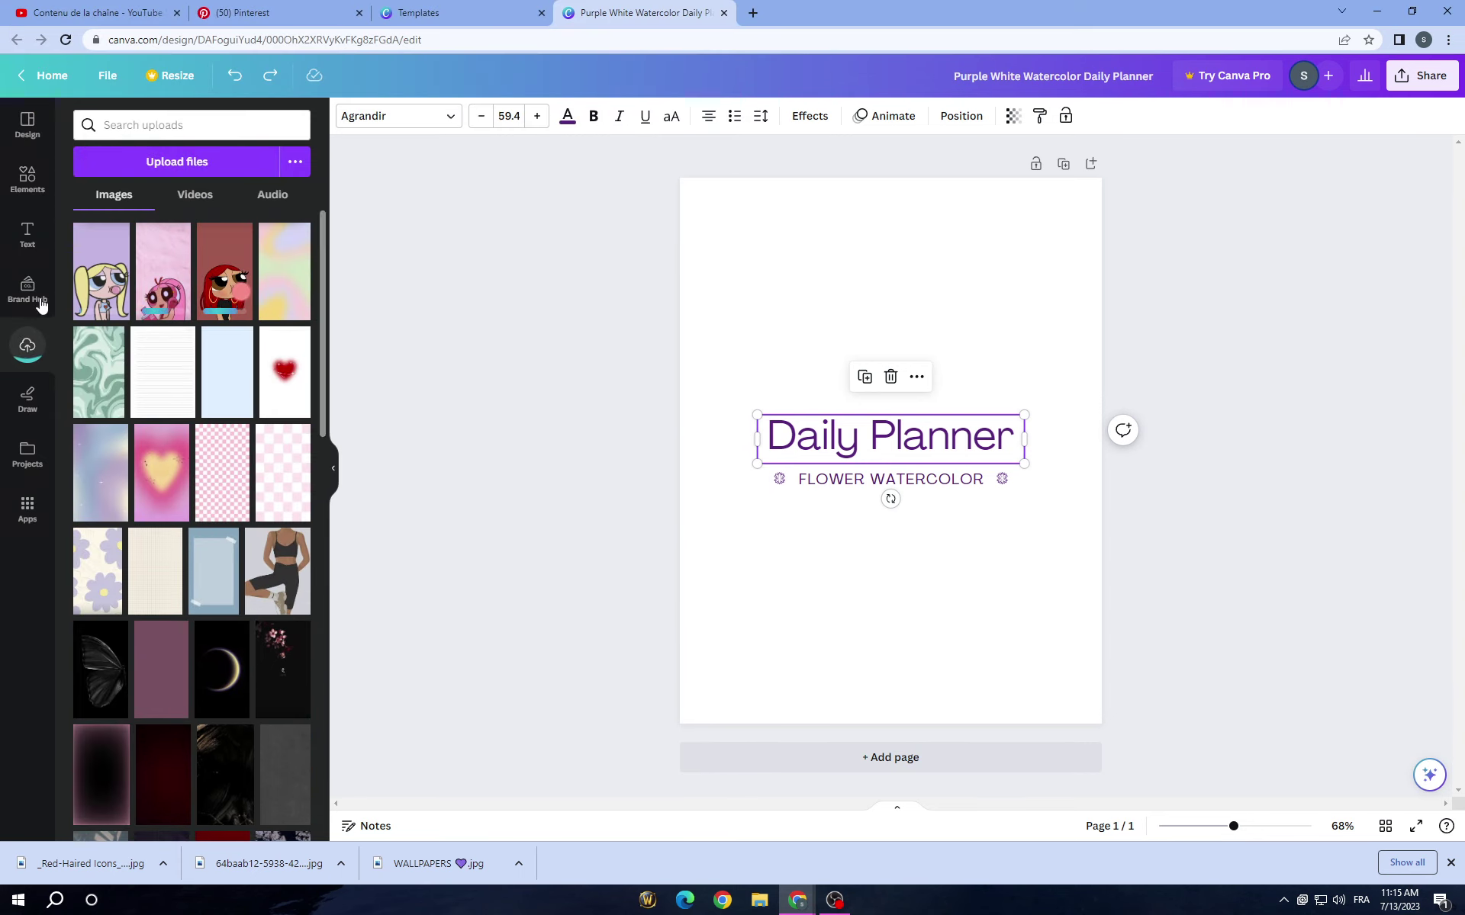
click(220, 285)
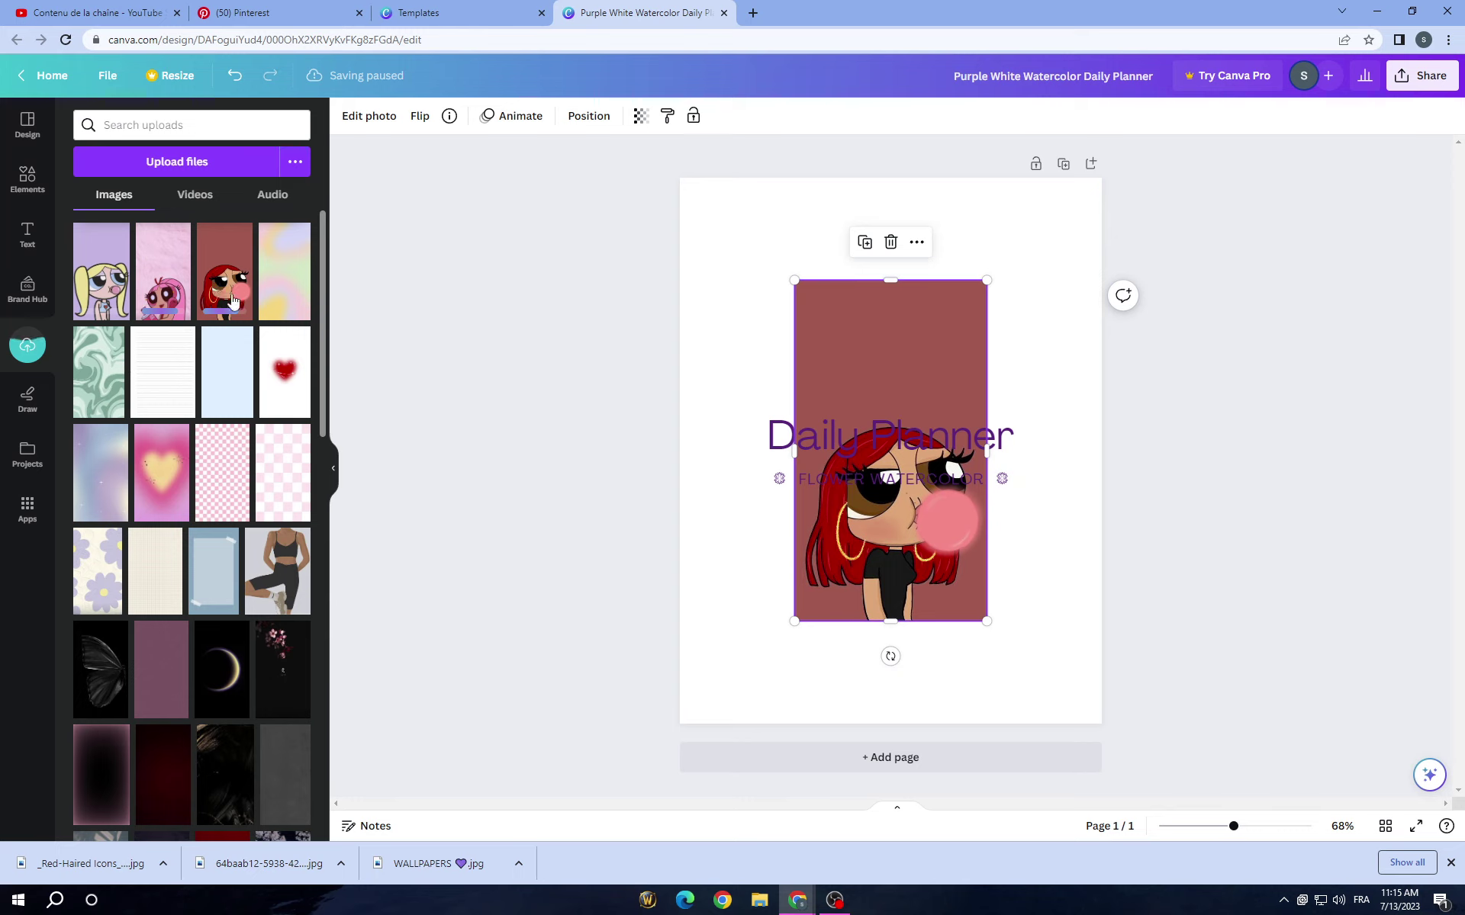
mouse_move(863, 378)
mouse_down()
mouse_move(873, 394)
mouse_move(787, 428)
mouse_move(861, 381)
mouse_up()
mouse_move(893, 284)
mouse_down()
mouse_move(887, 330)
mouse_move(889, 310)
mouse_up()
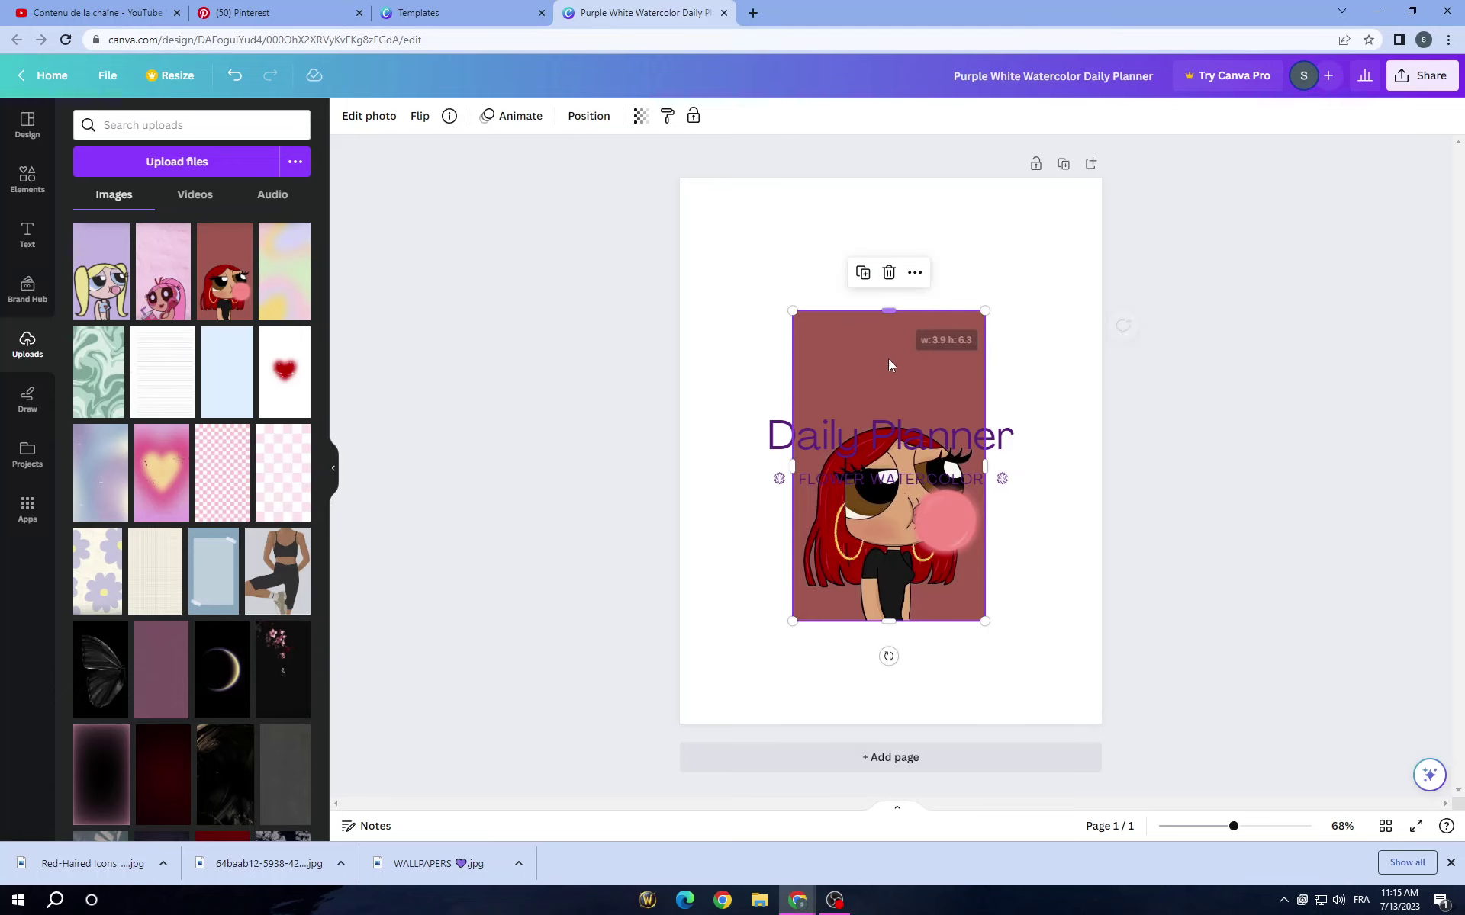
right_click(889, 360)
click(1030, 771)
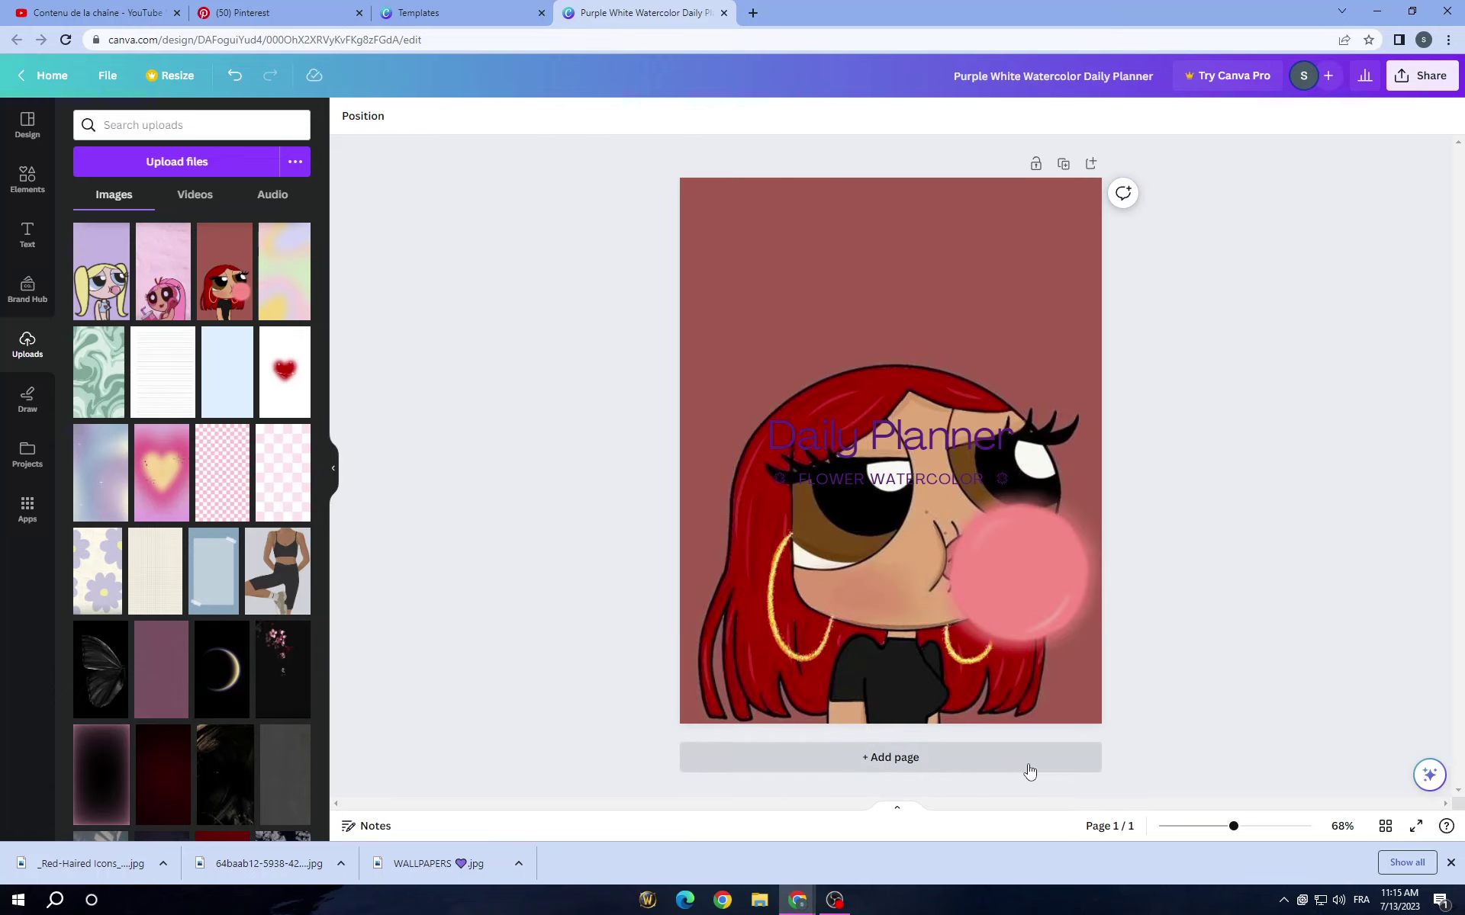
click(234, 75)
click(834, 350)
mouse_move(886, 313)
mouse_down()
mouse_move(889, 258)
mouse_move(888, 281)
mouse_up()
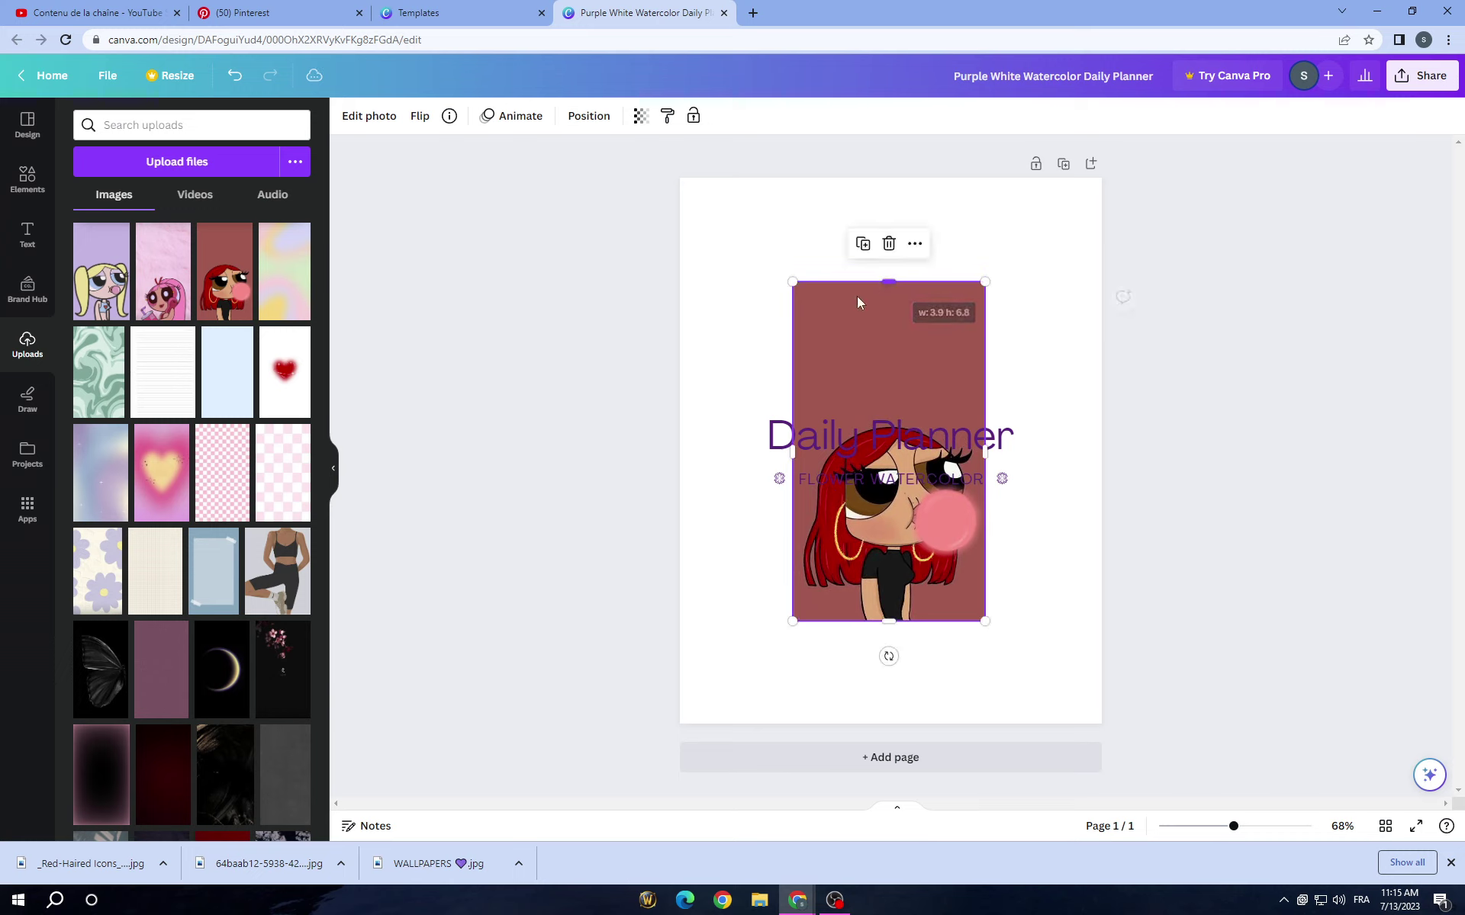
right_click(835, 349)
click(917, 741)
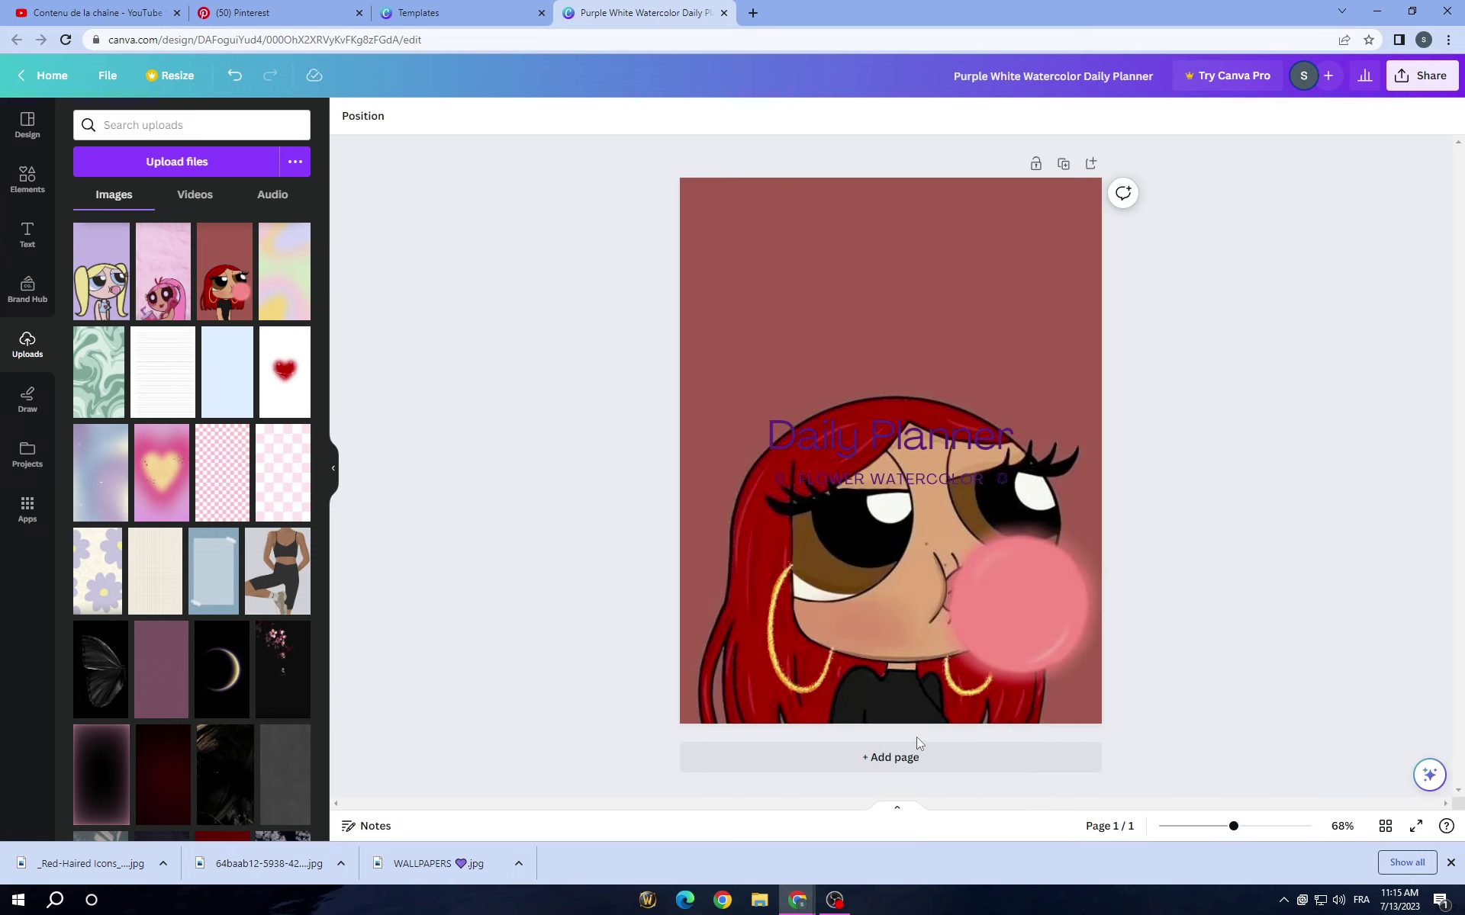
click(235, 74)
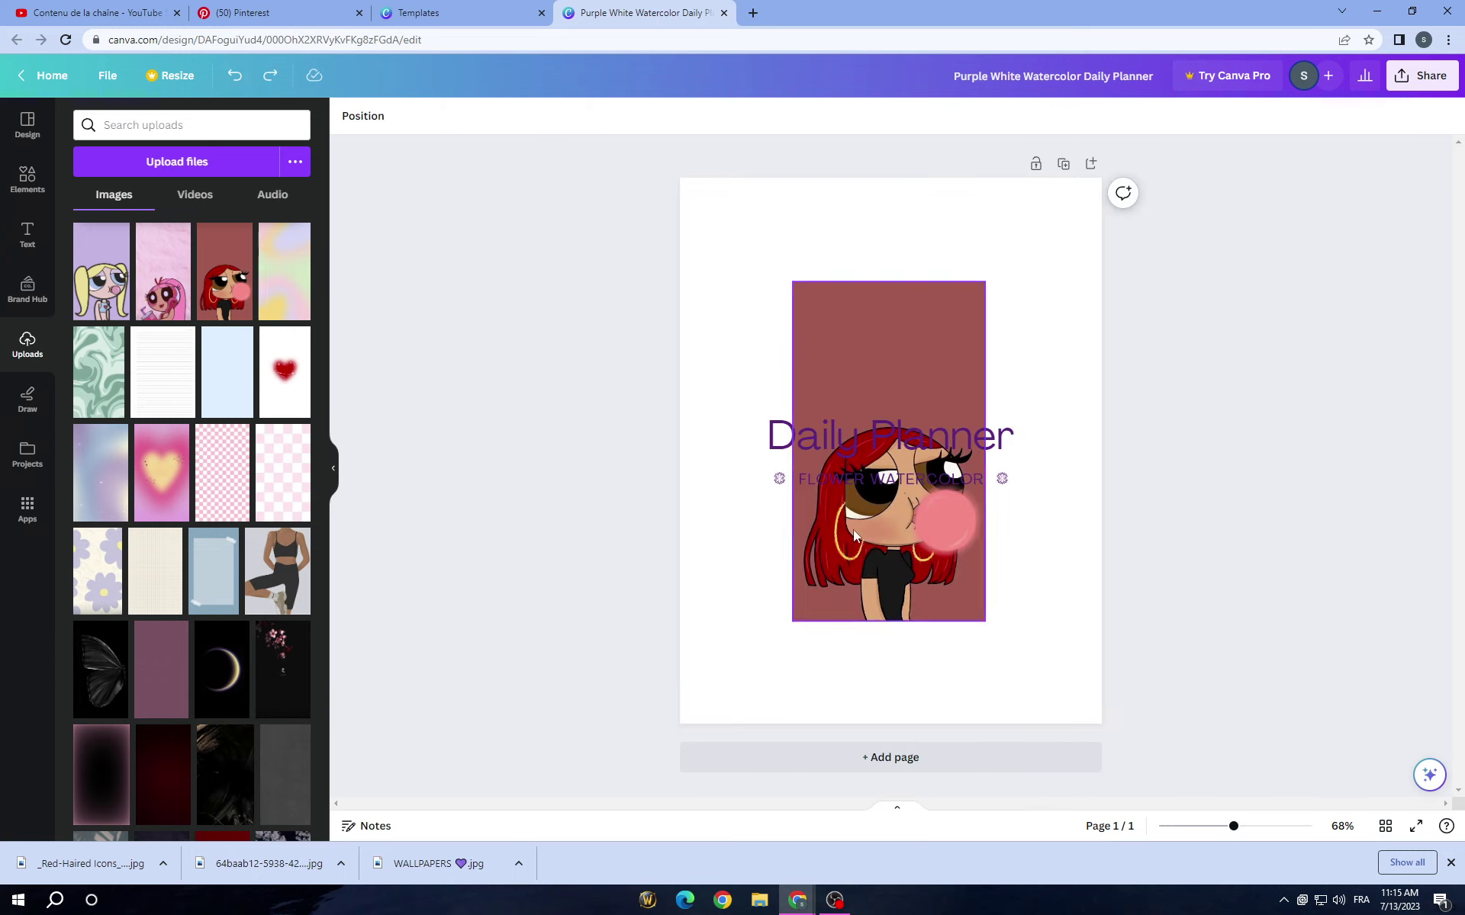
- Stretch the girl picture to cover the whole page, edge to edge
drag(876, 574, 868, 678)
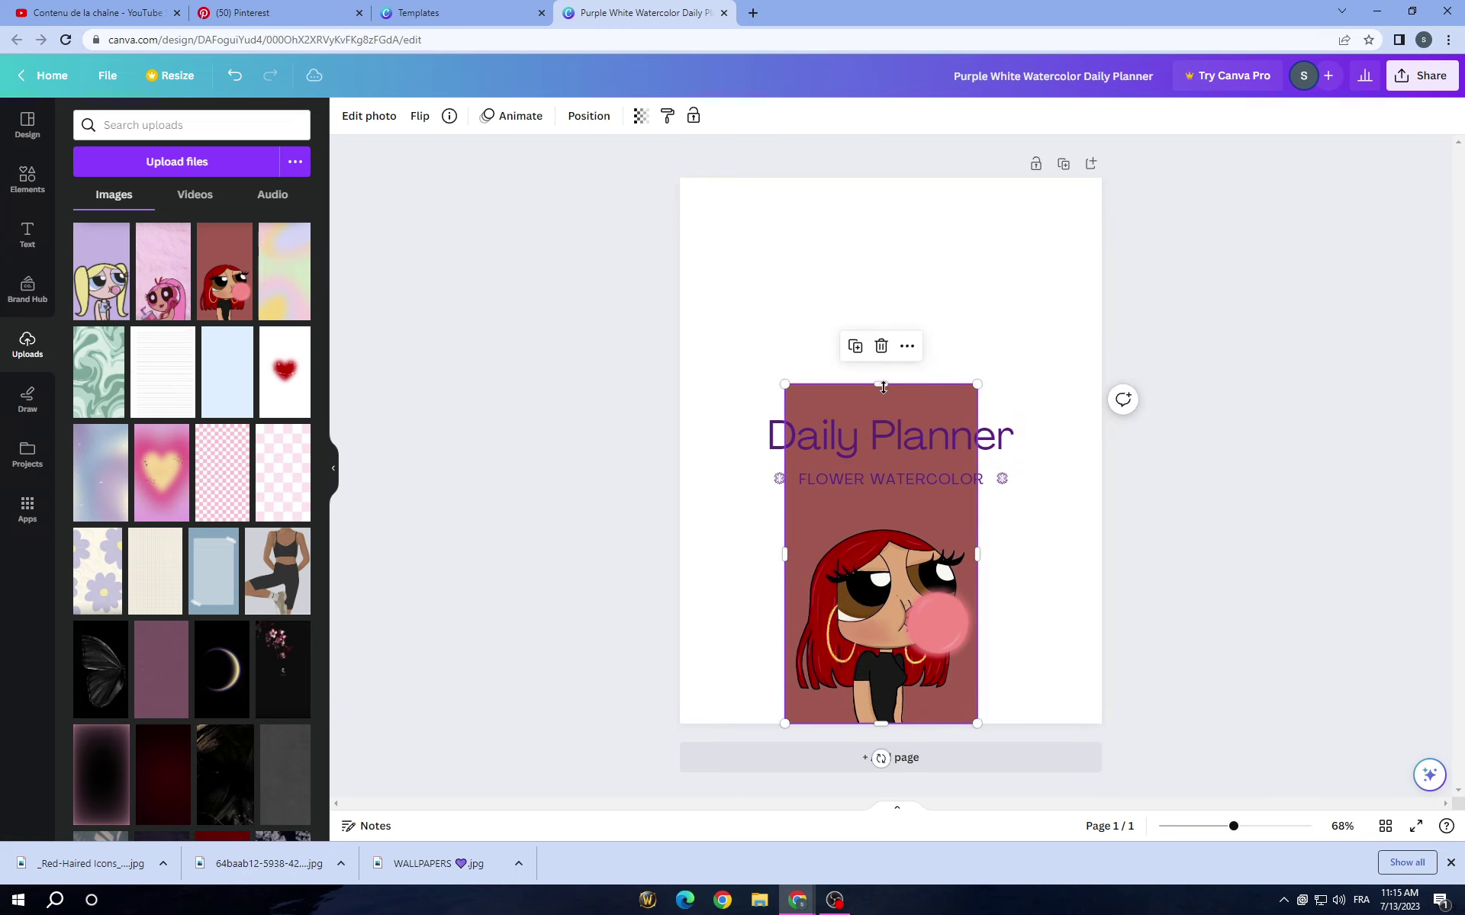
drag(887, 346, 906, 178)
drag(787, 453, 680, 452)
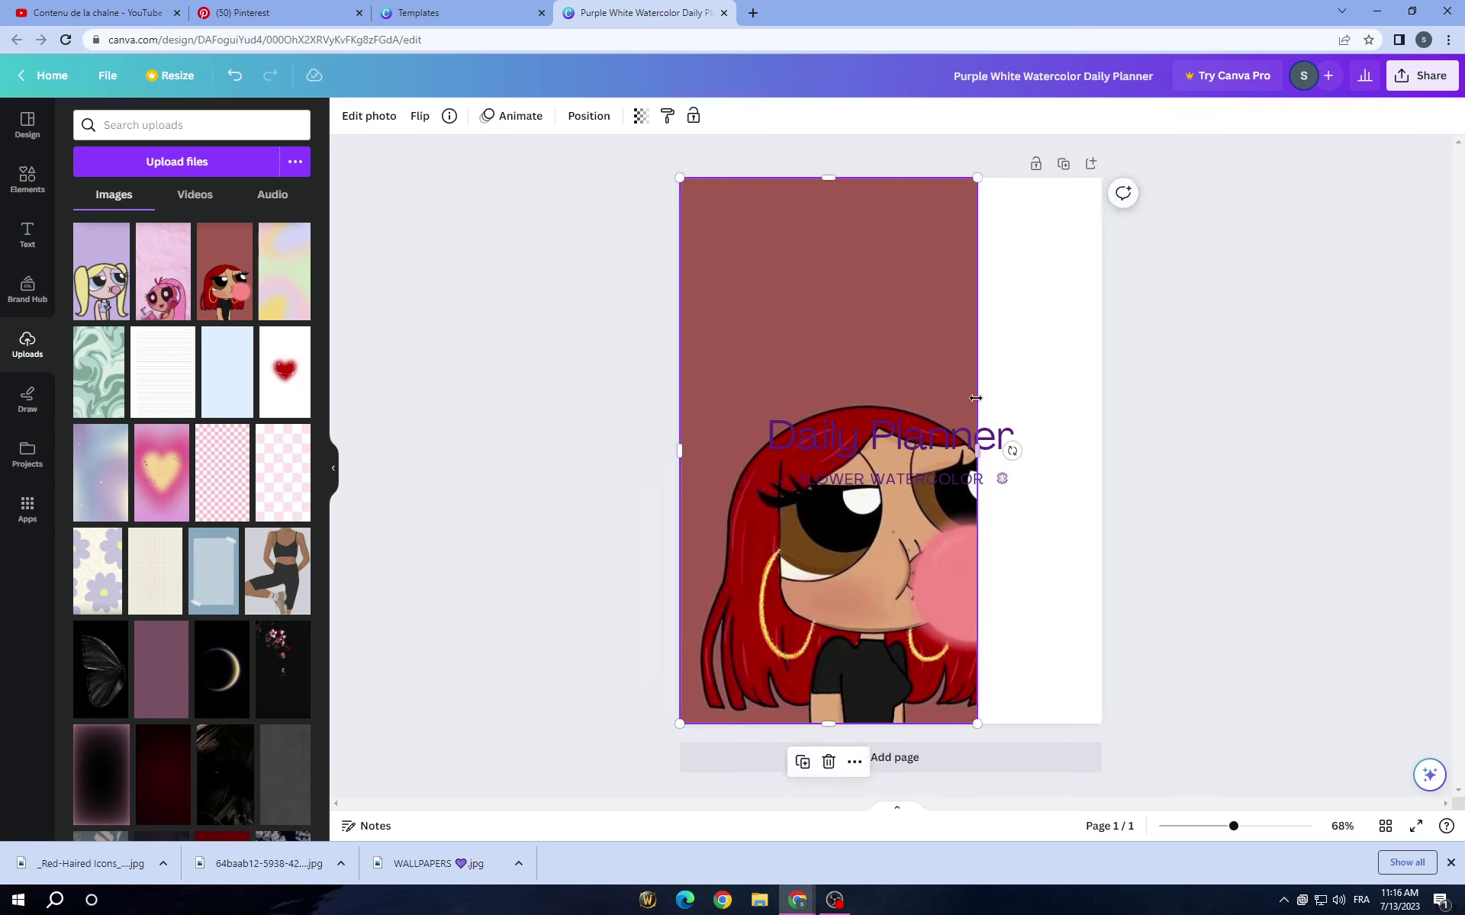
drag(979, 451, 1105, 446)
drag(896, 180, 894, 136)
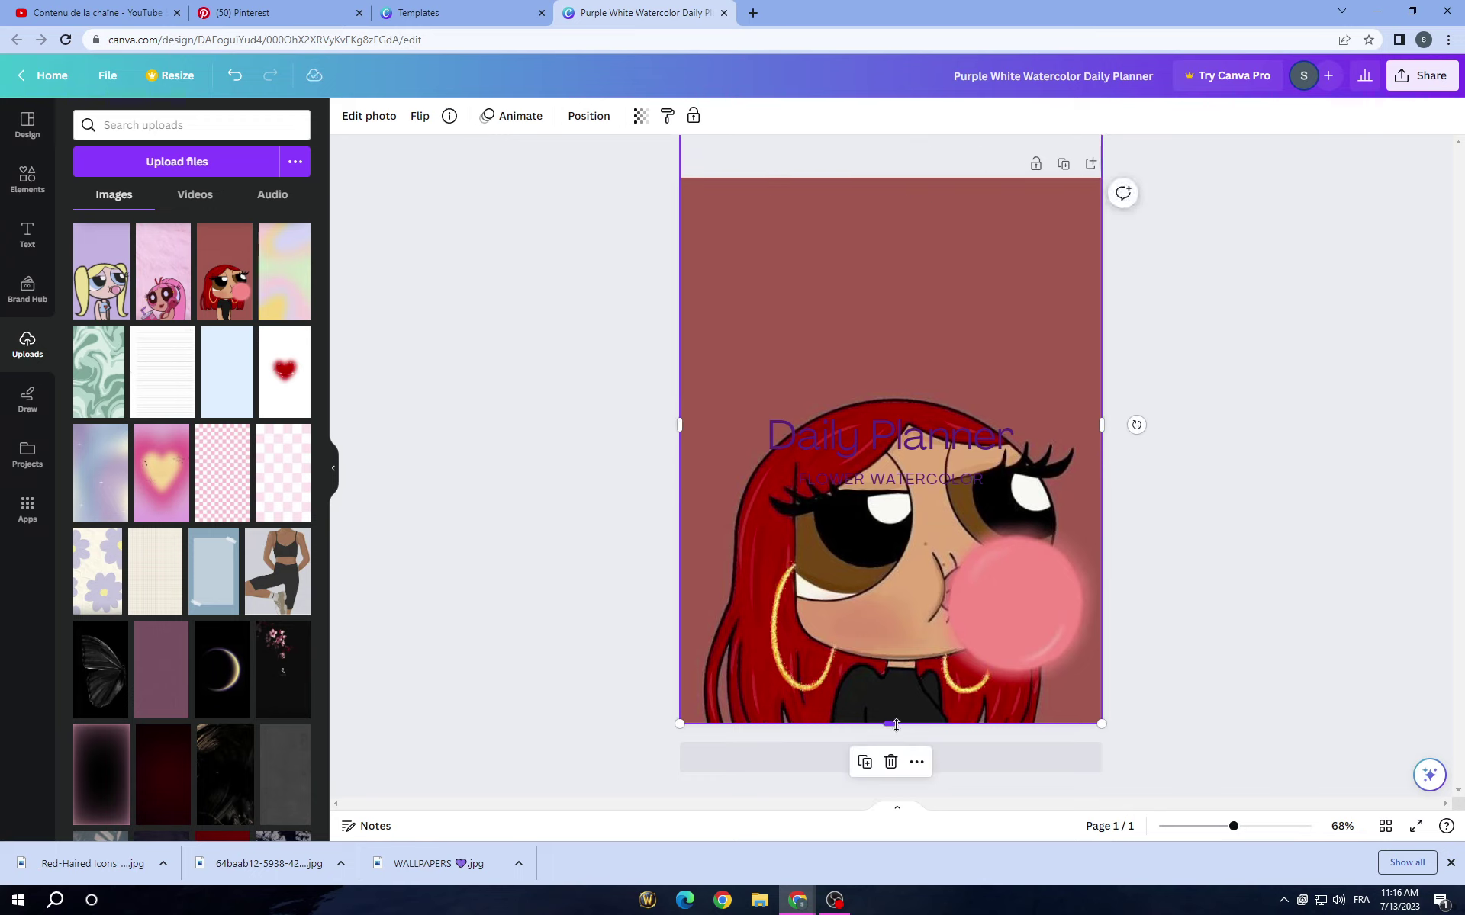
drag(918, 621, 918, 548)
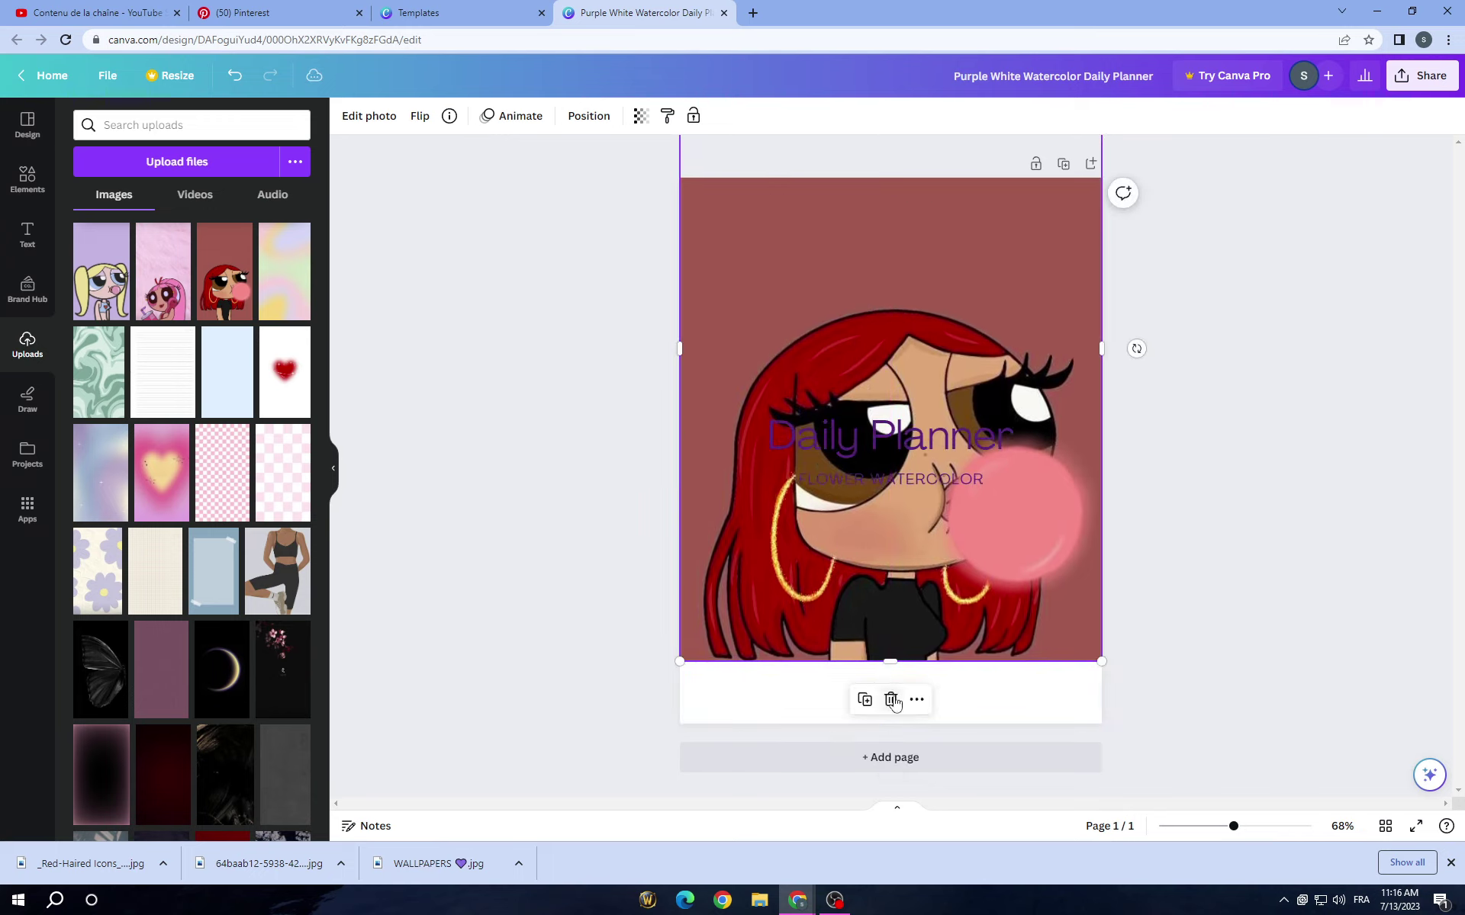
drag(891, 658, 893, 736)
drag(904, 608, 907, 624)
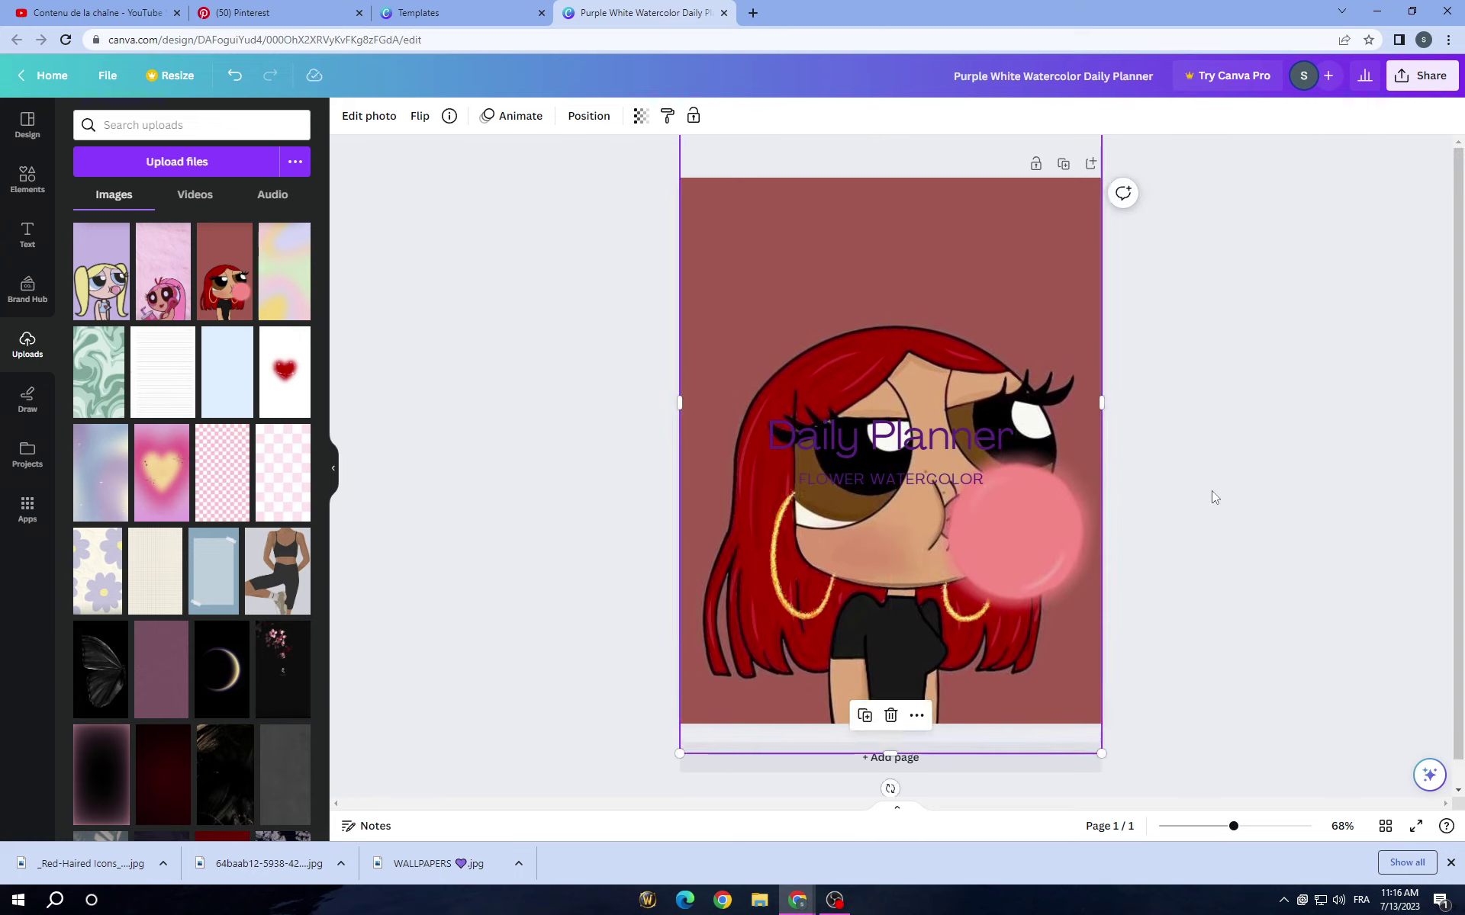
click(1213, 498)
- Shrink the picture to the page centre and copy its style onto the page background
click(721, 482)
mouse_move(683, 402)
mouse_down()
mouse_move(791, 403)
mouse_move(704, 402)
mouse_up()
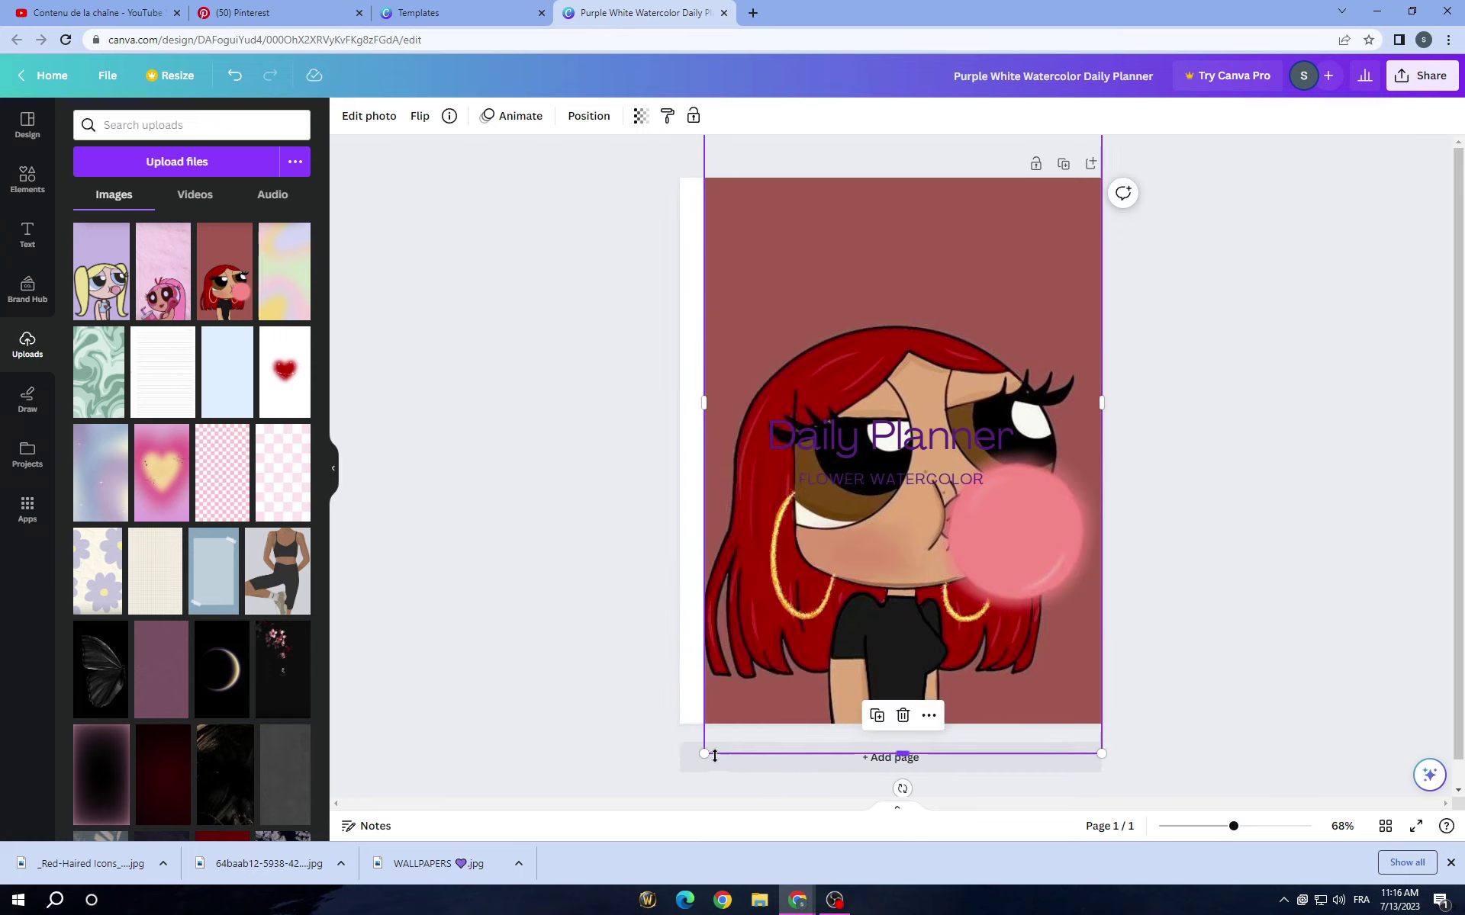
drag(704, 752, 867, 460)
drag(896, 346, 807, 508)
mouse_move(778, 664)
mouse_down()
mouse_move(728, 694)
mouse_move(792, 664)
mouse_up()
click(666, 115)
click(722, 332)
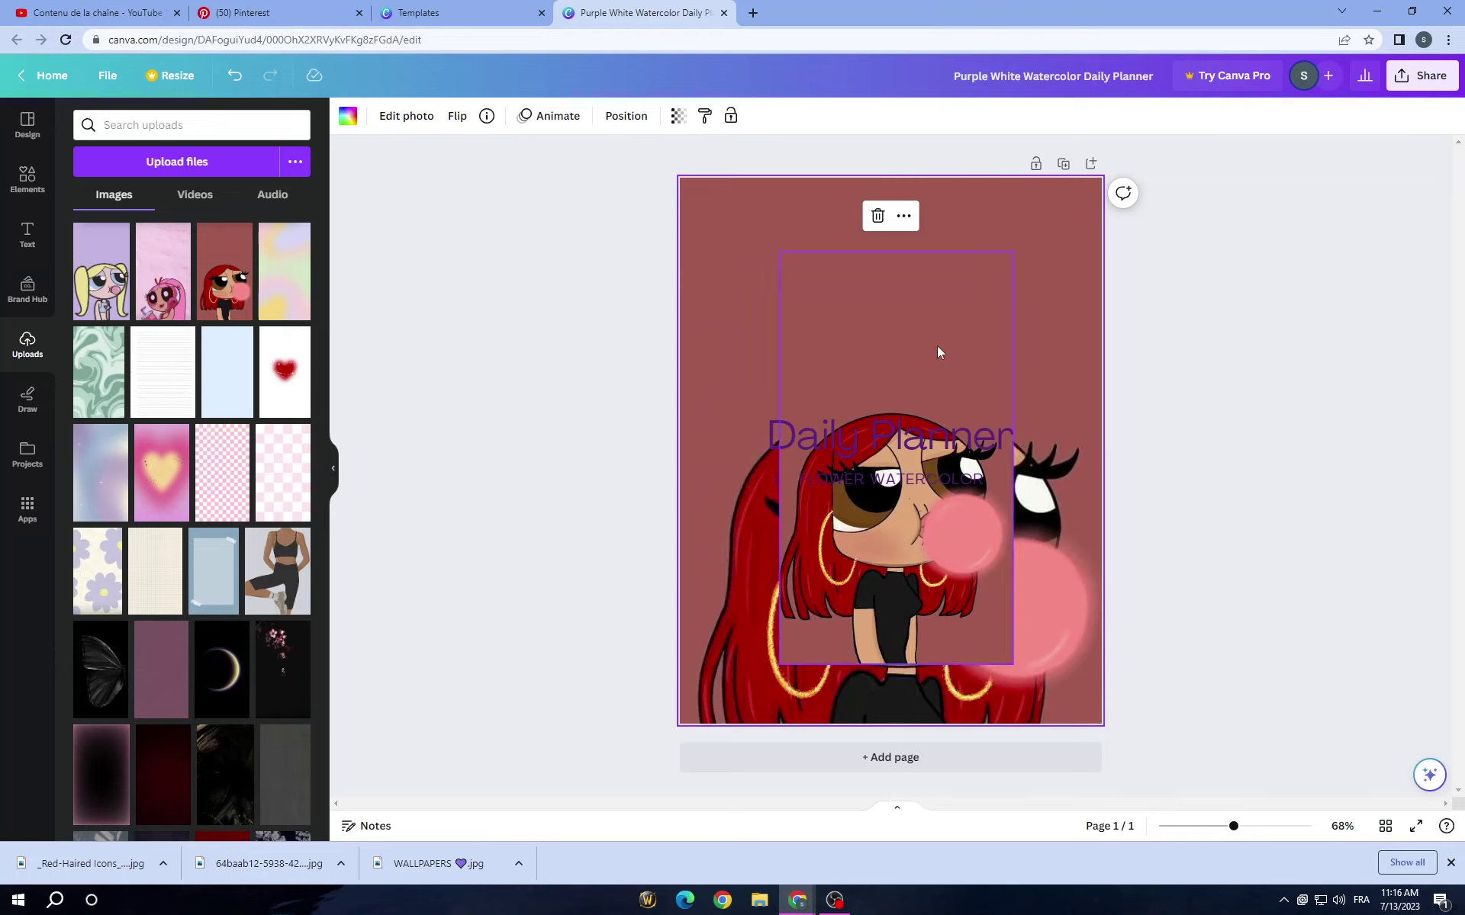
- Try repositioning and enlarging the girl picture, then undo back to the white page
click(227, 73)
key(ctrl+y)
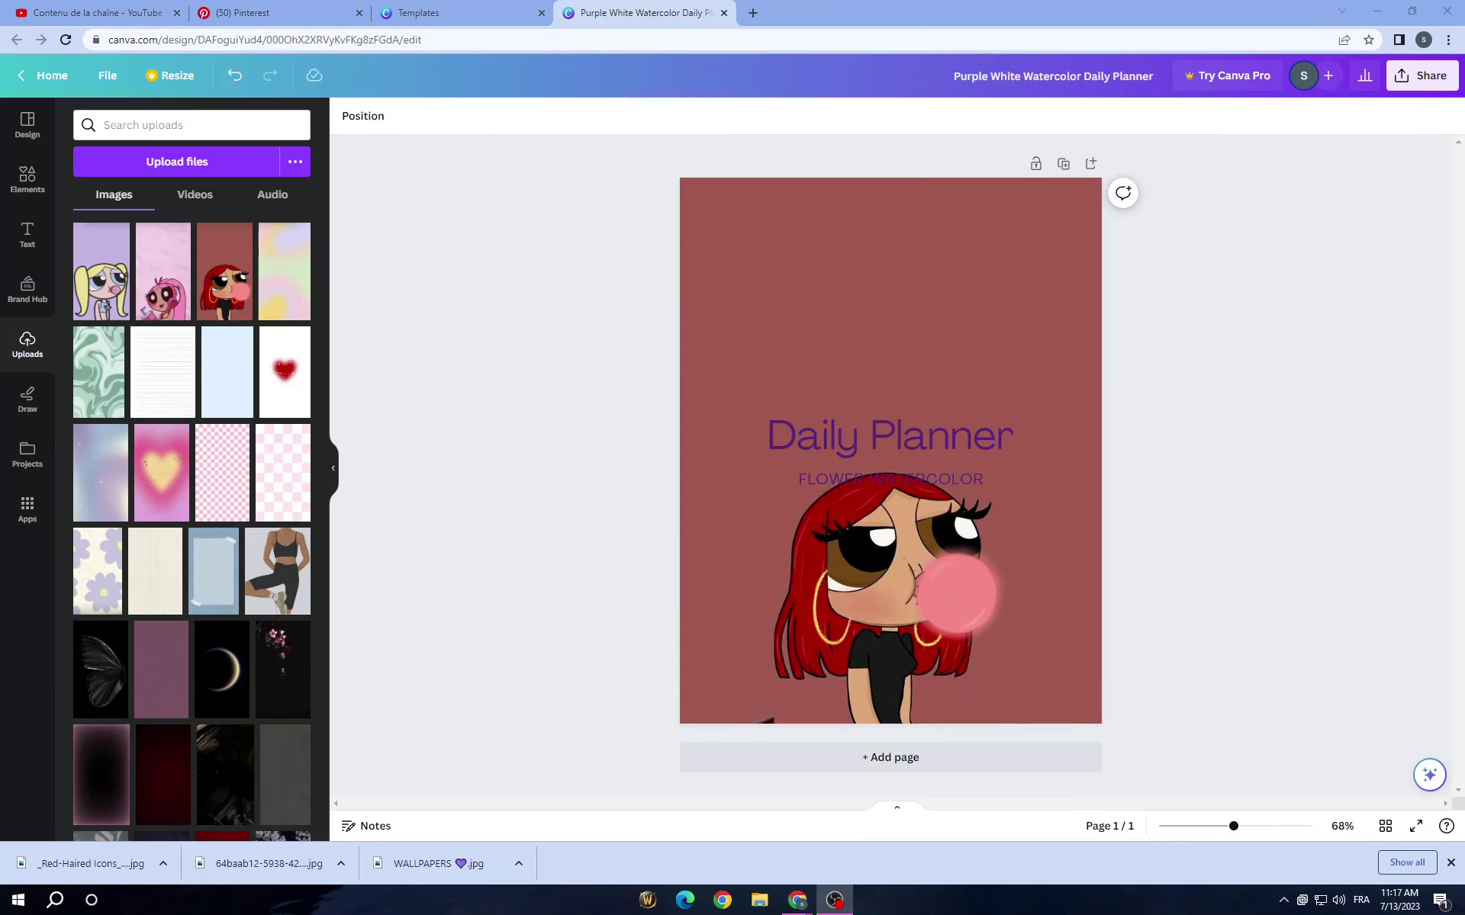
mouse_move(942, 579)
mouse_down()
mouse_move(827, 595)
mouse_move(935, 592)
mouse_up()
drag(998, 737, 1000, 741)
drag(763, 740, 760, 739)
drag(917, 605, 912, 582)
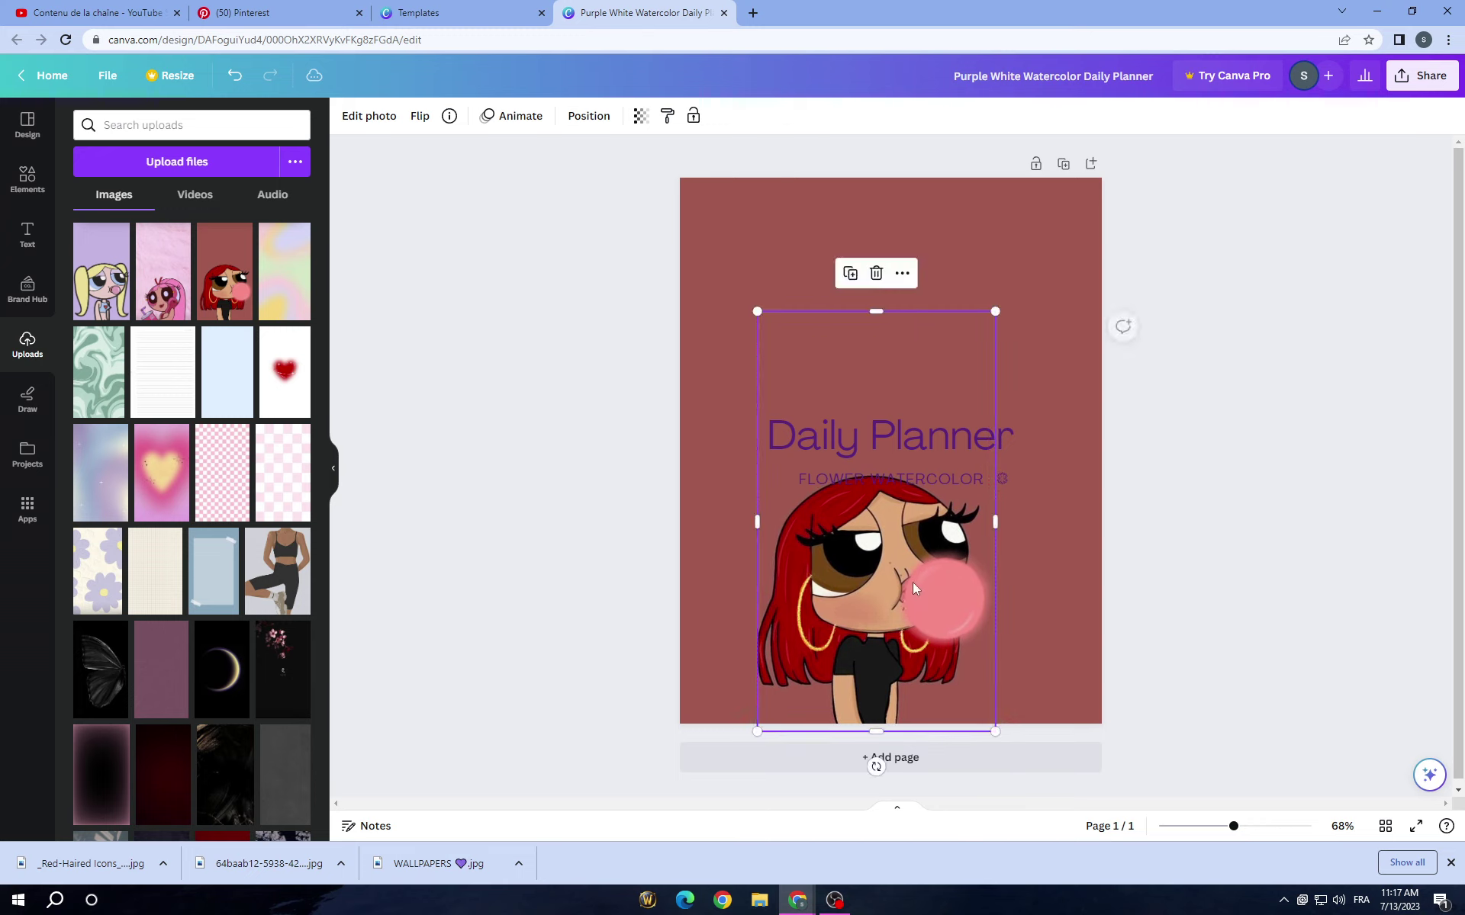
click(229, 77)
click(229, 77)
click(227, 79)
click(228, 79)
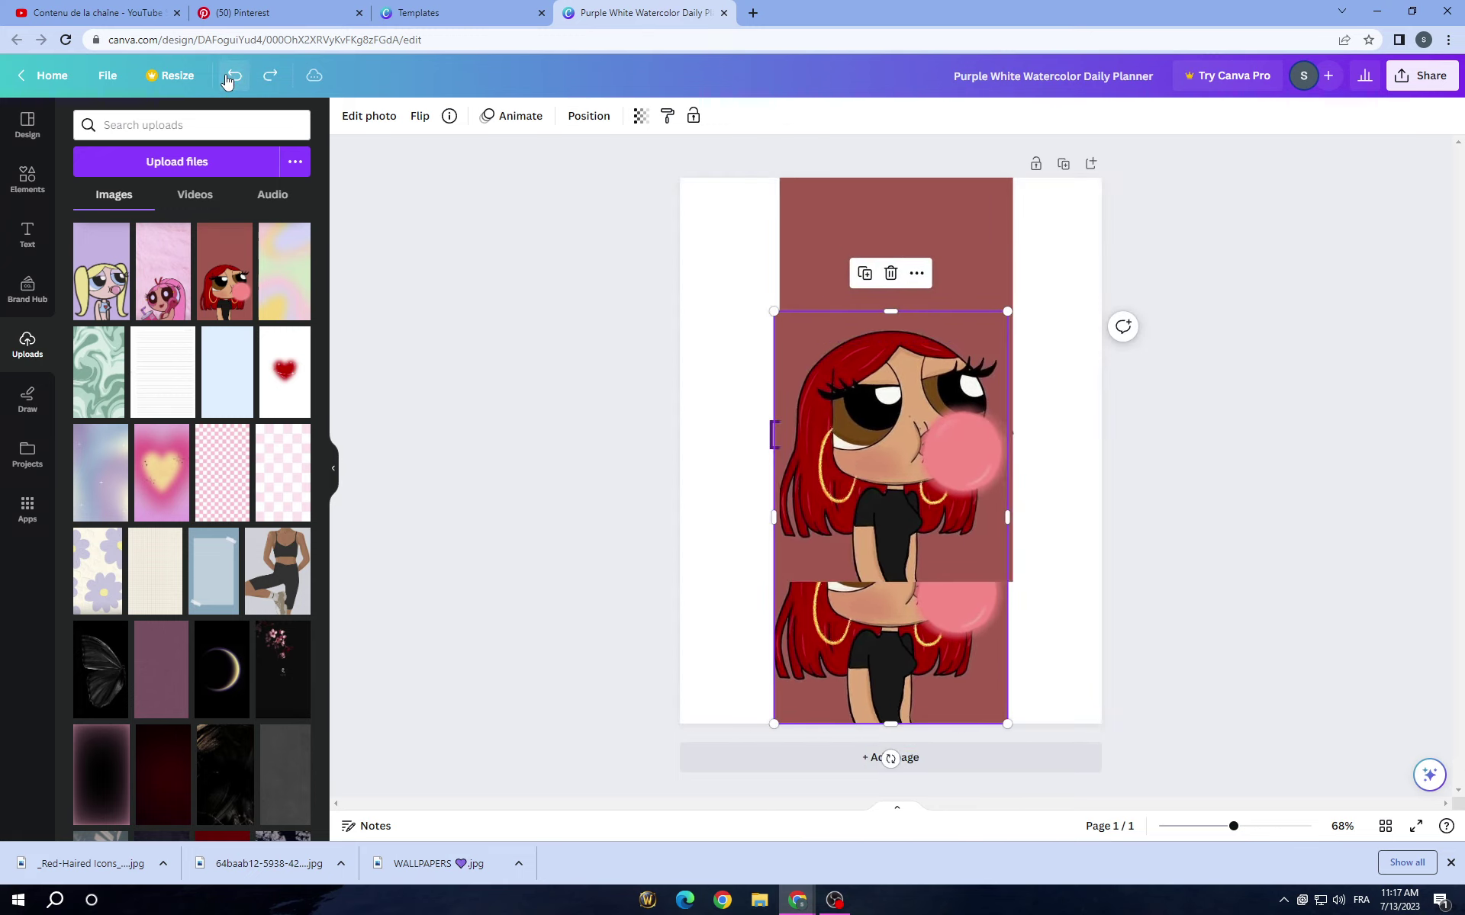
- Place the two picture copies side by side and crop the right one to a plain maroon strip
drag(877, 401, 814, 413)
drag(963, 275, 984, 370)
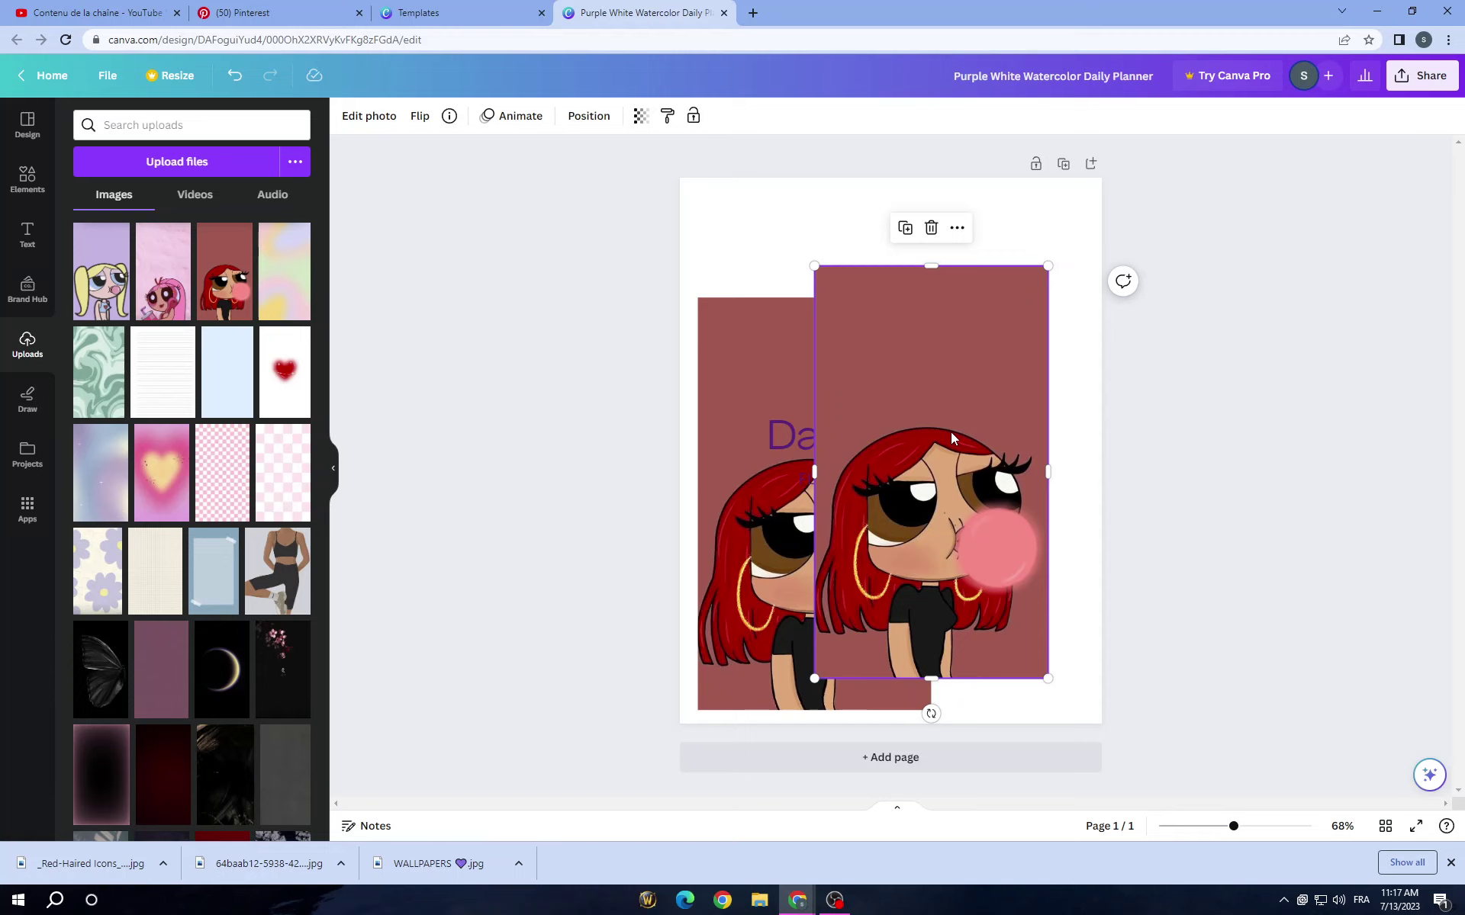
drag(929, 265, 931, 226)
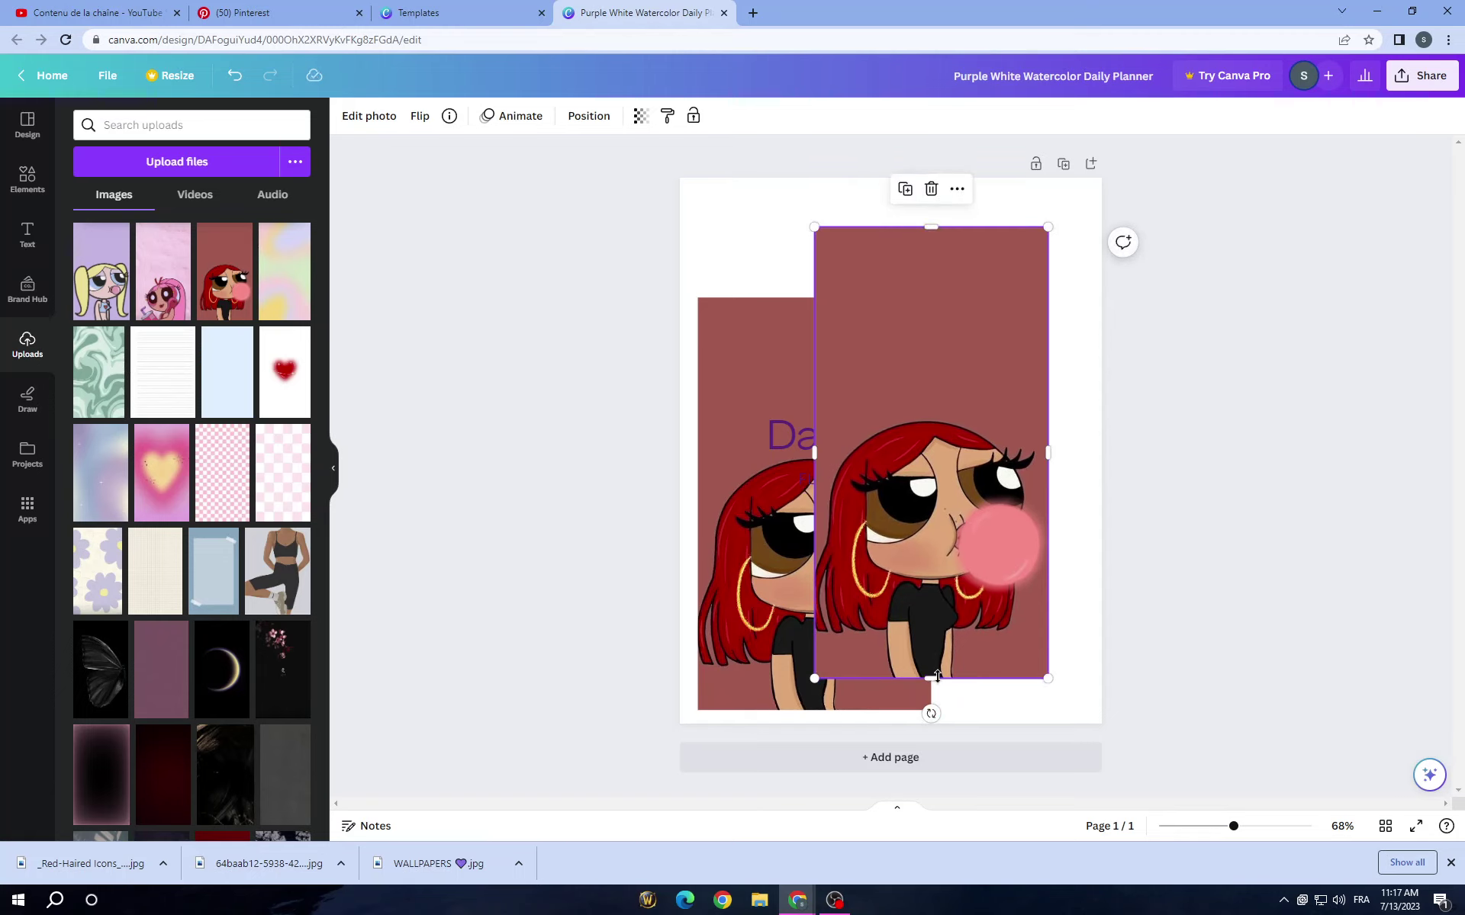
drag(930, 674, 984, 412)
right_click(954, 322)
- Set the maroon crop as the page background and move the girl picture lower
right_click(959, 286)
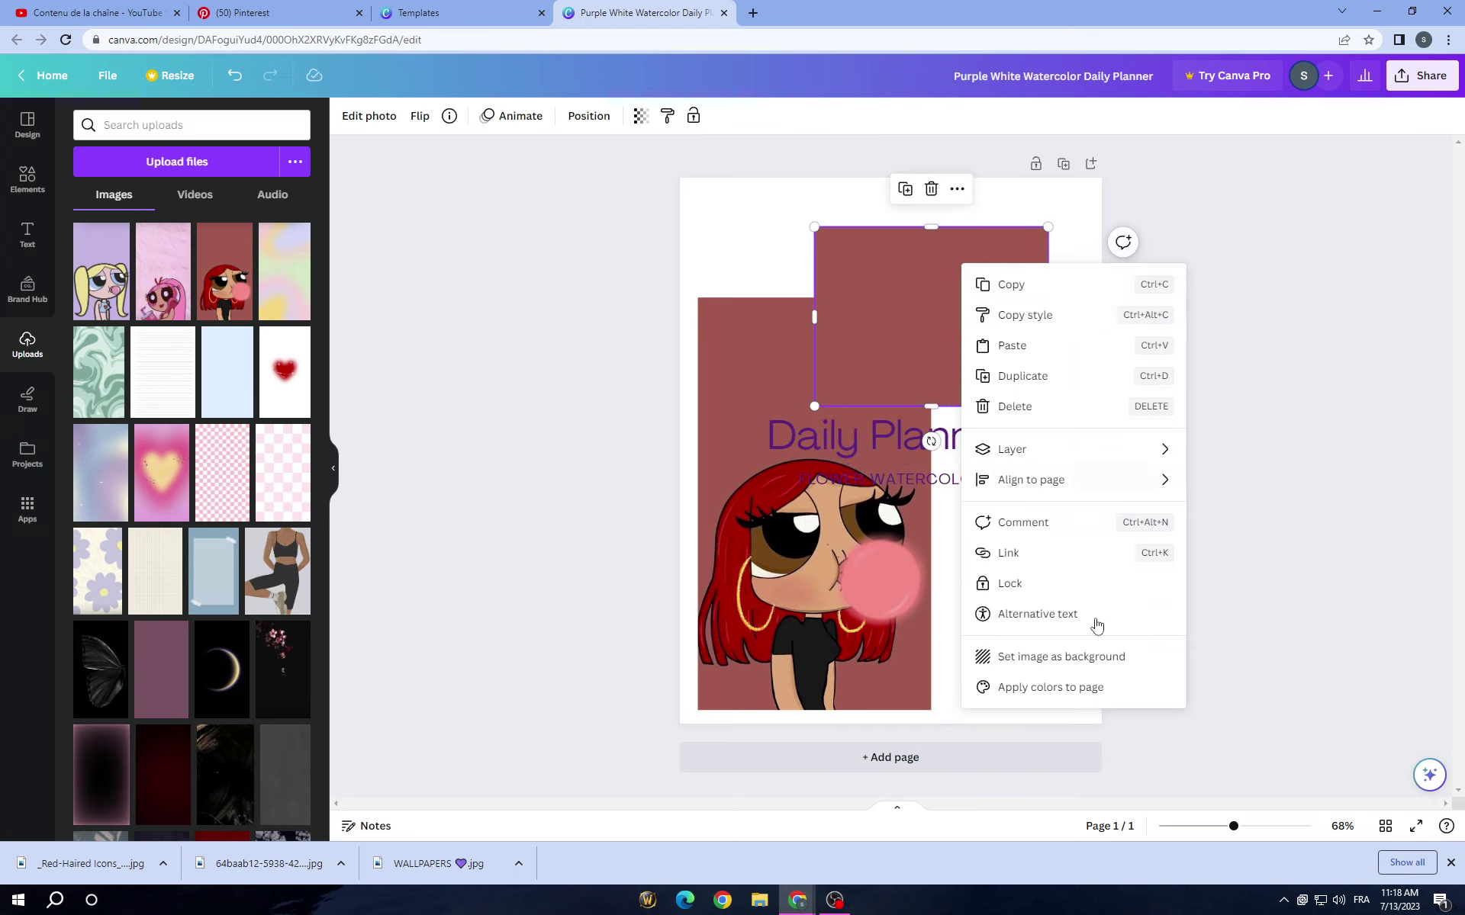
click(1096, 658)
drag(817, 597, 885, 613)
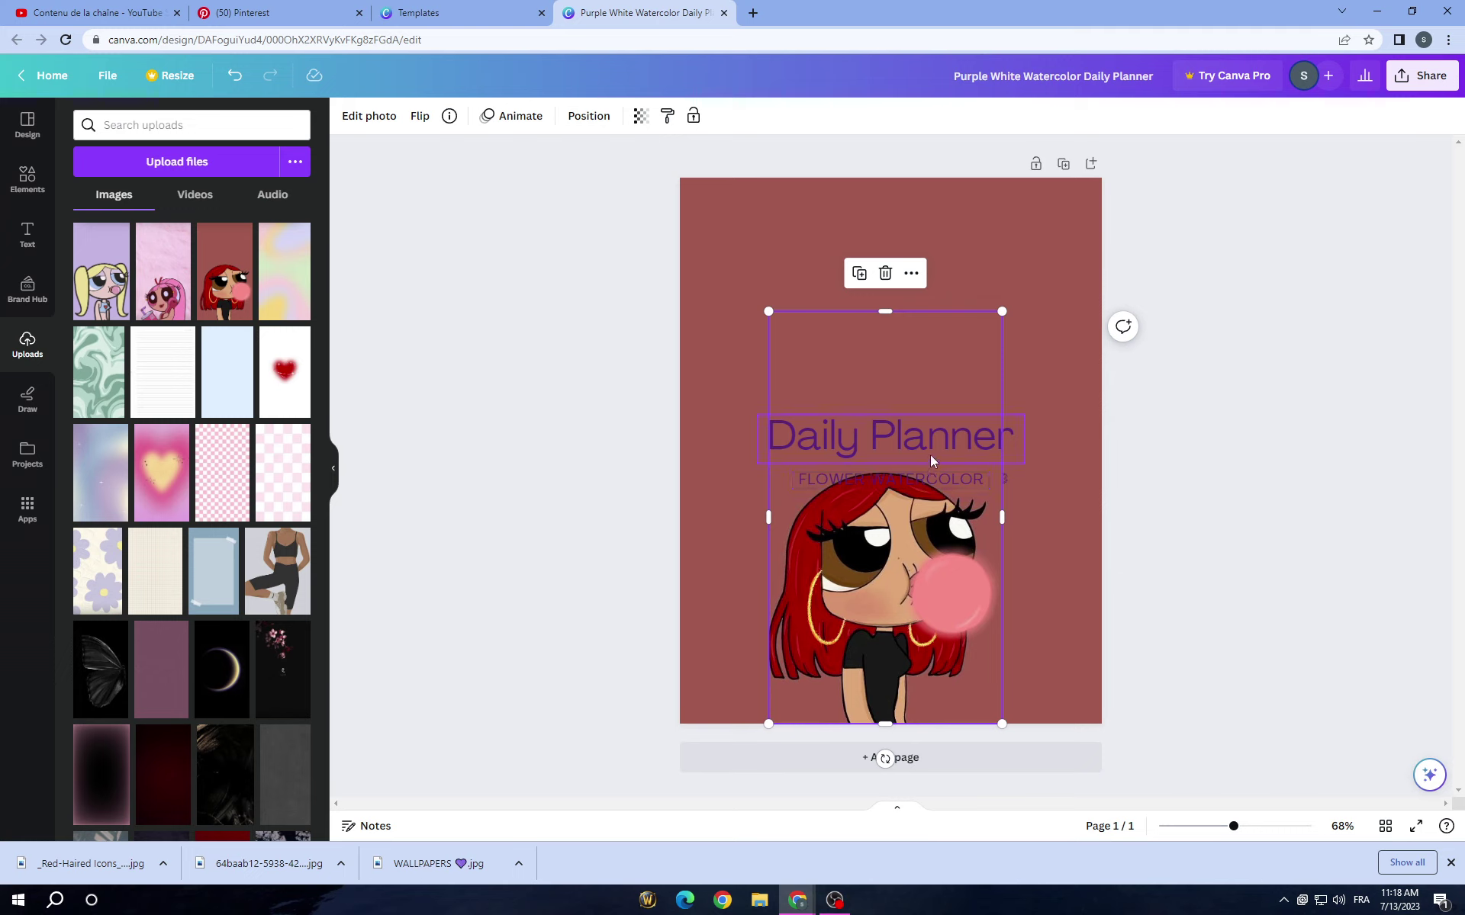
- Move the Daily Planner title and FLOWER WATERCOLOR subtitle up, then delete the subtitle
drag(932, 437, 933, 286)
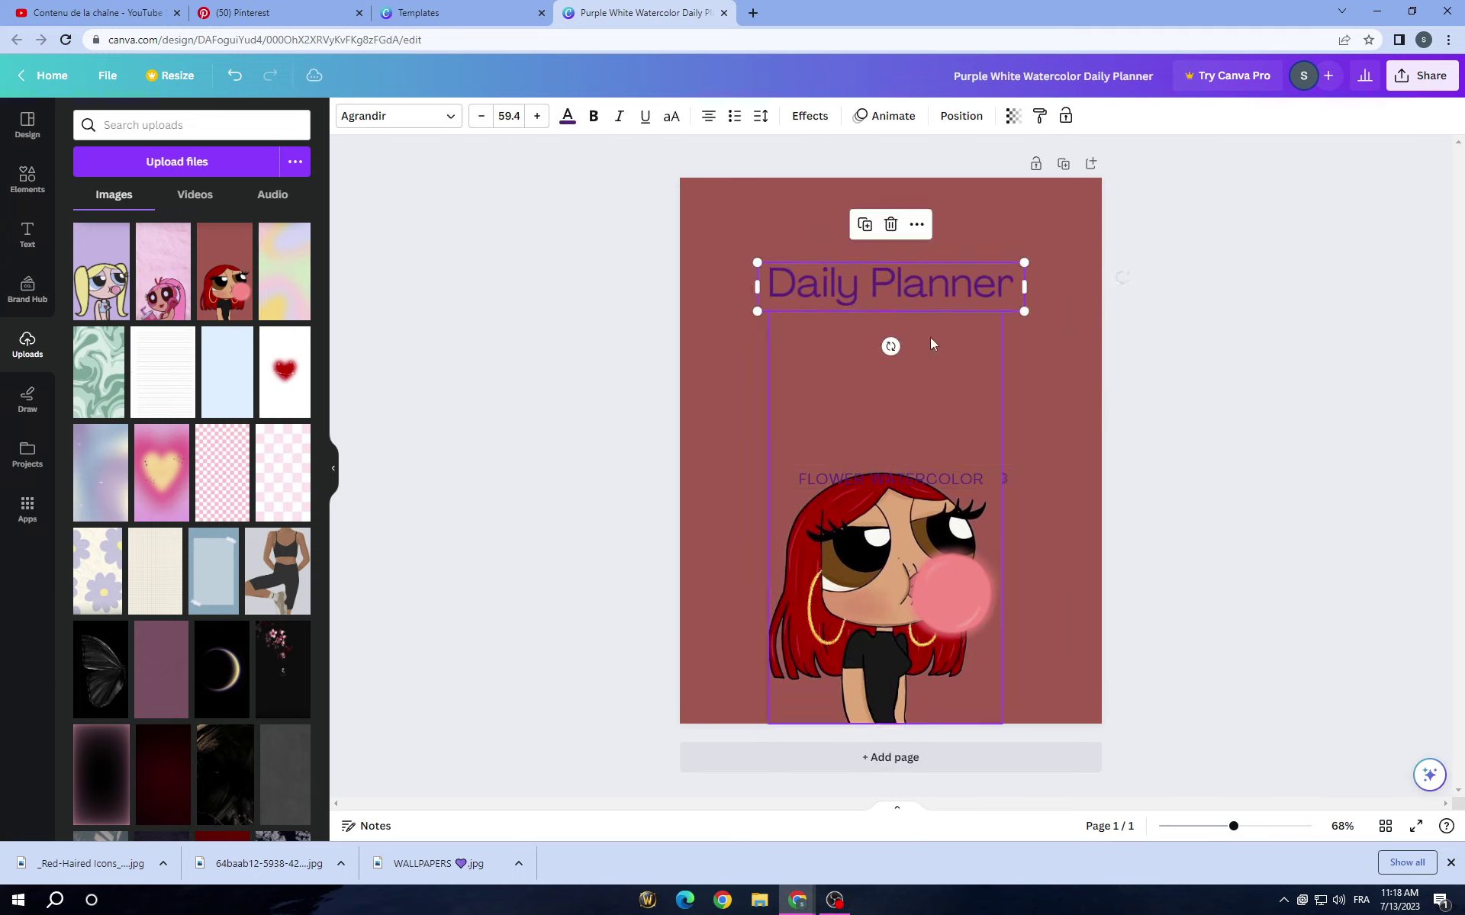
drag(946, 478, 955, 381)
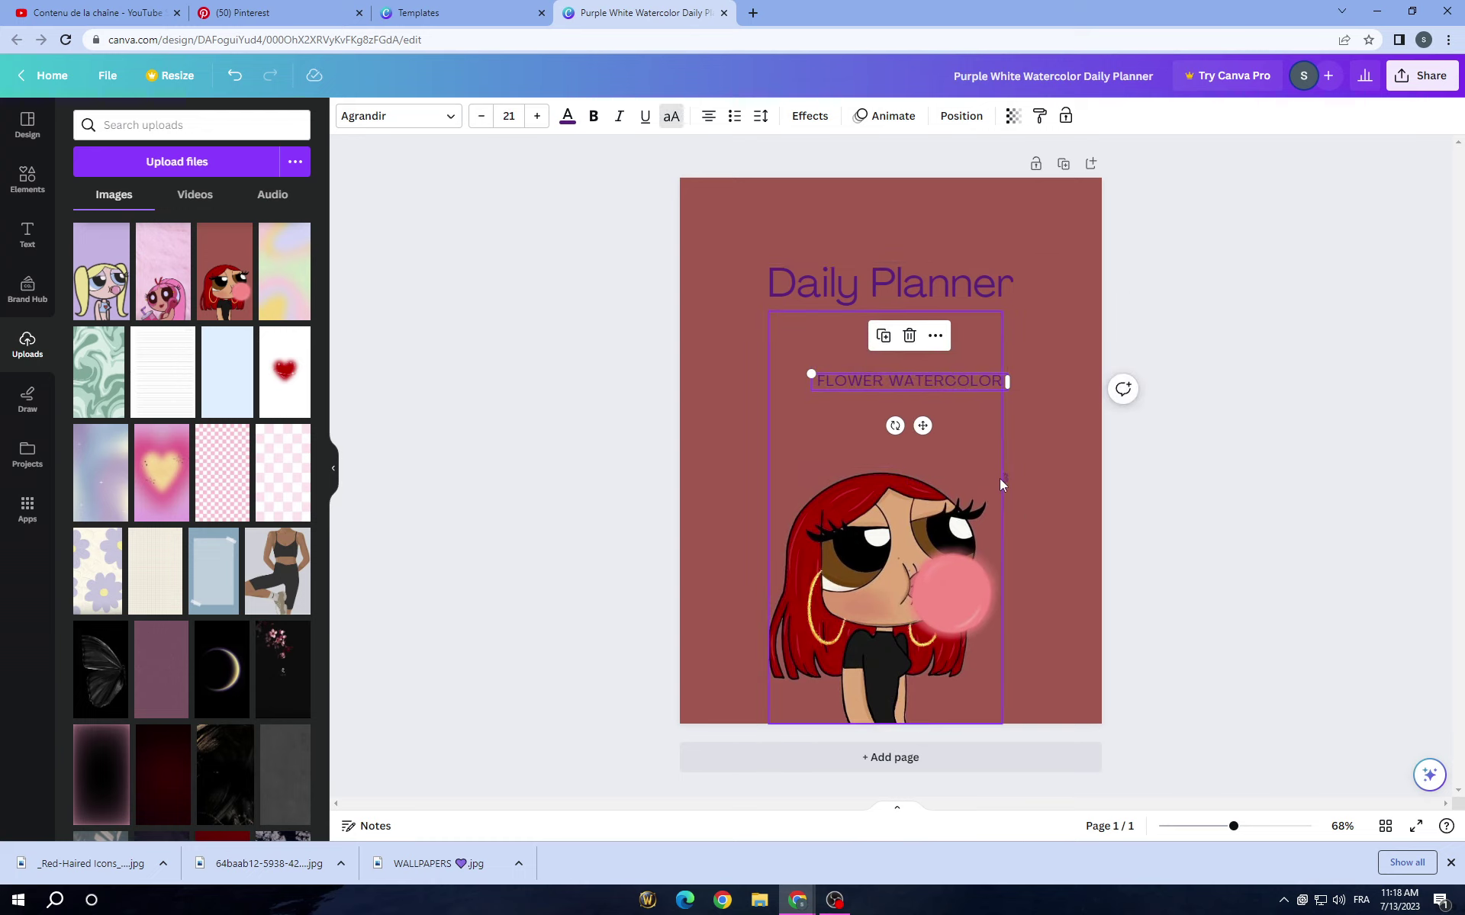
click(1000, 478)
drag(932, 379, 913, 318)
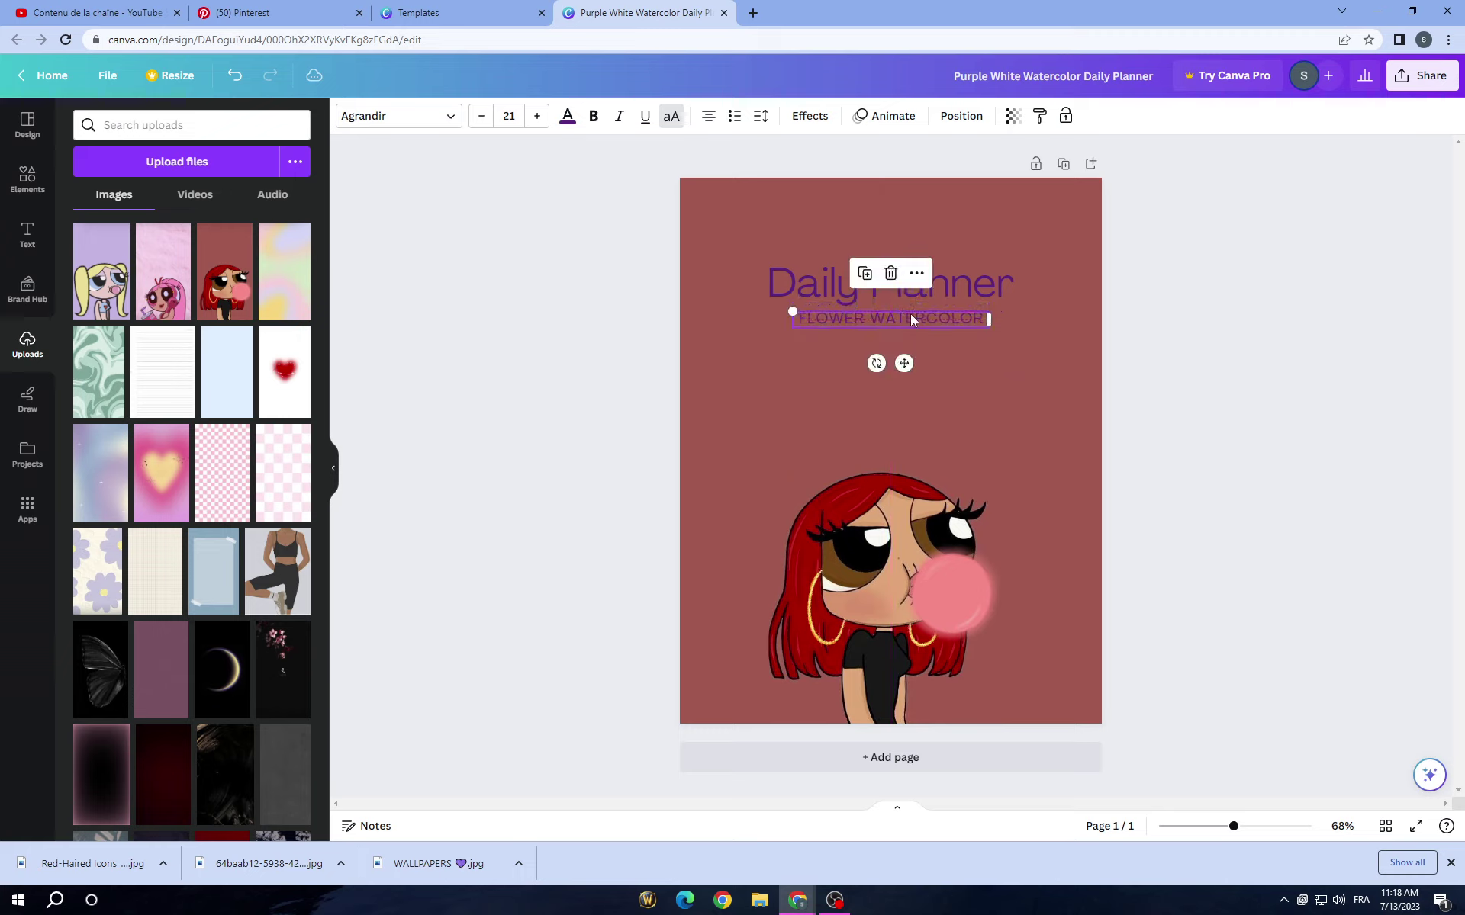
click(890, 273)
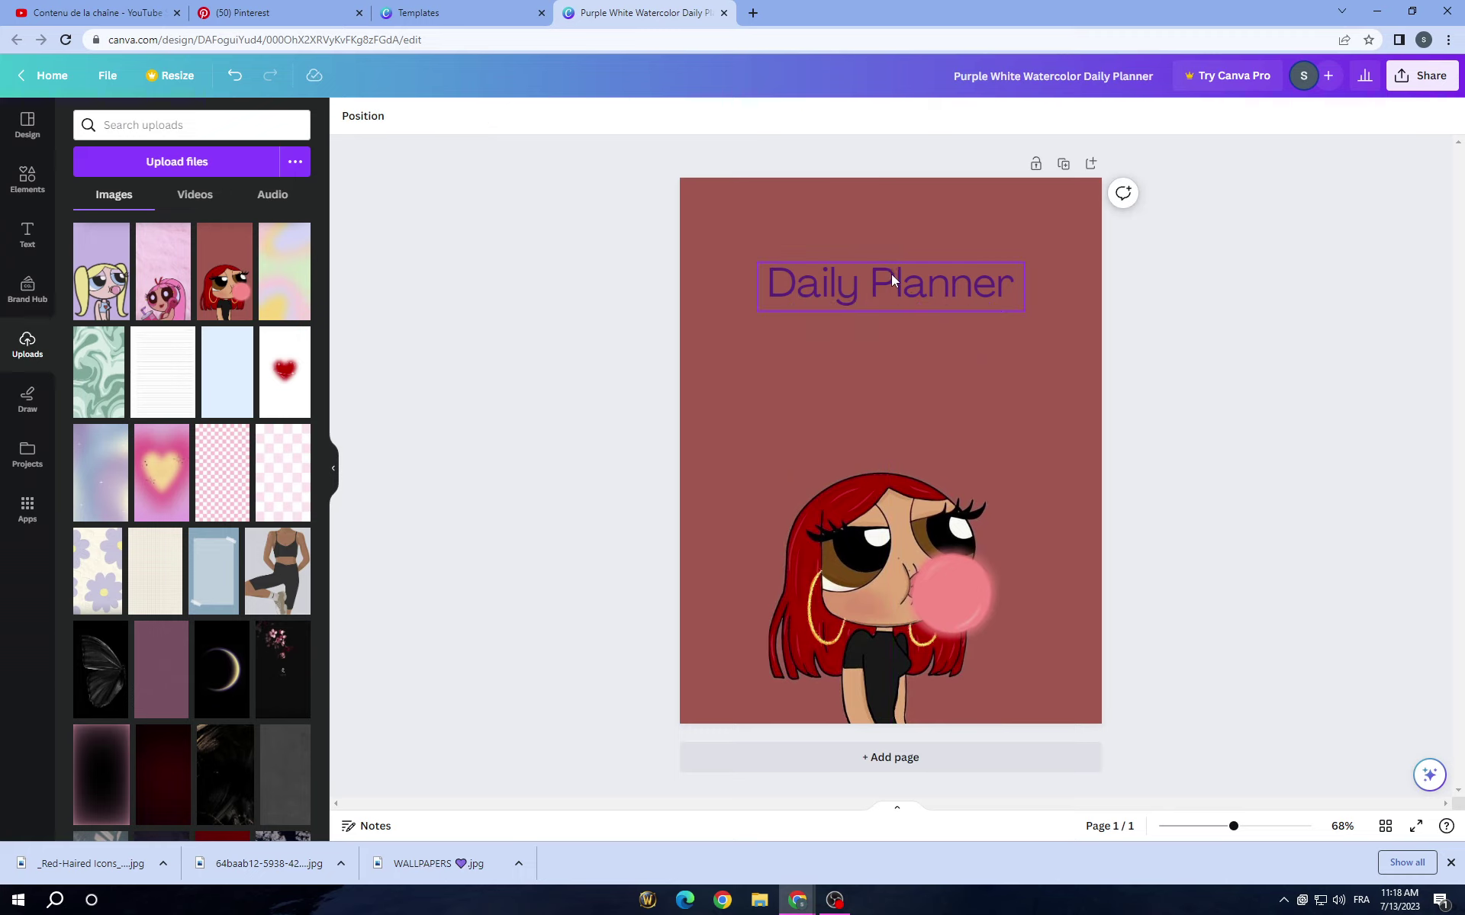
- Centre the girl picture horizontally and centre the Daily Planner title just above her
drag(891, 301, 881, 311)
click(910, 593)
drag(910, 593, 926, 593)
click(778, 478)
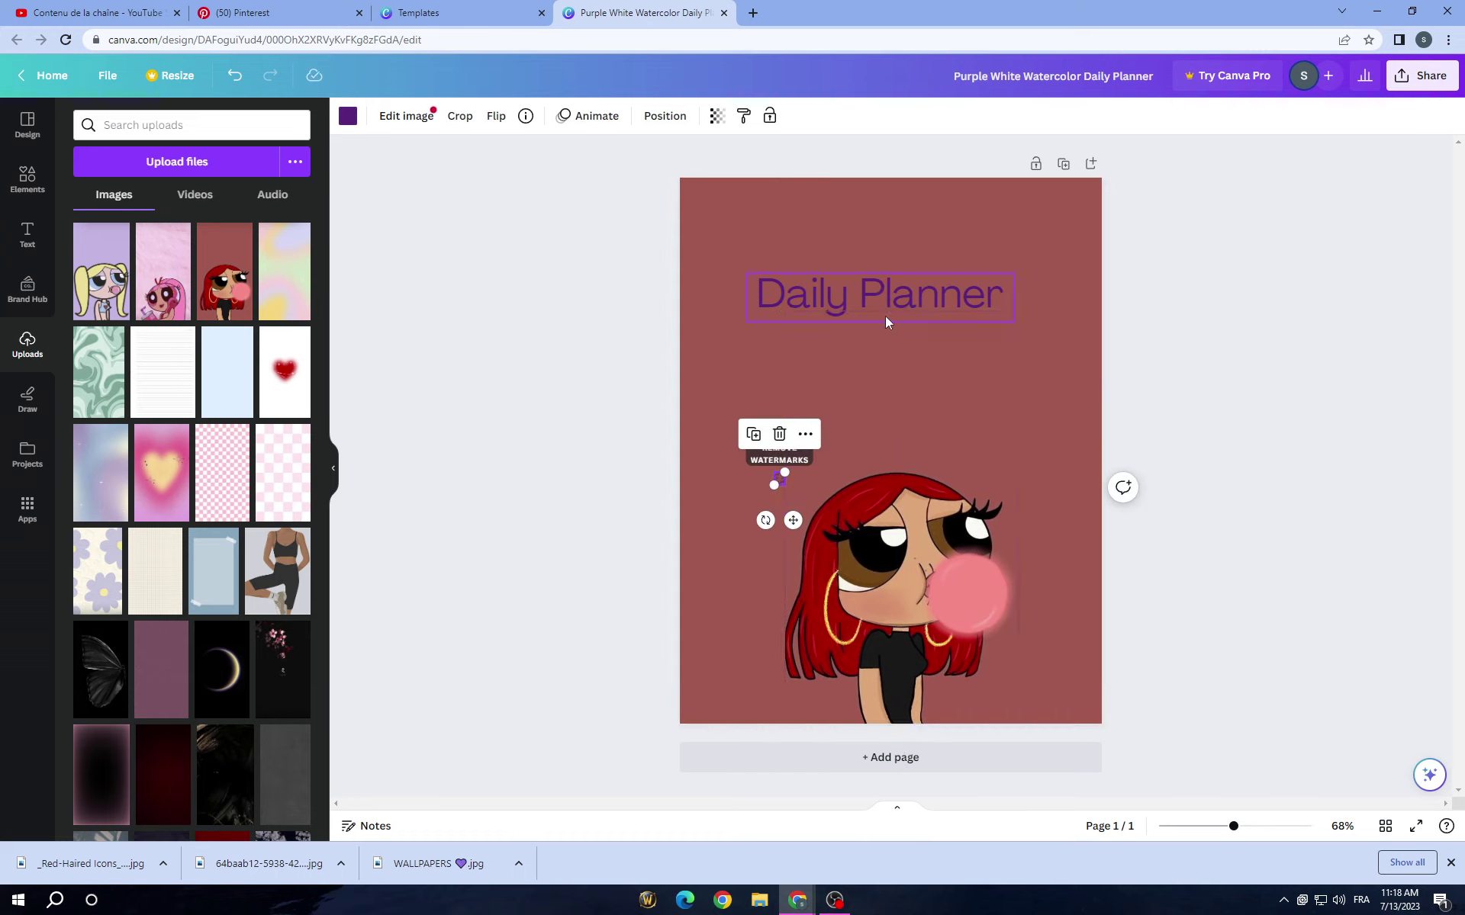
drag(863, 459, 849, 458)
click(583, 471)
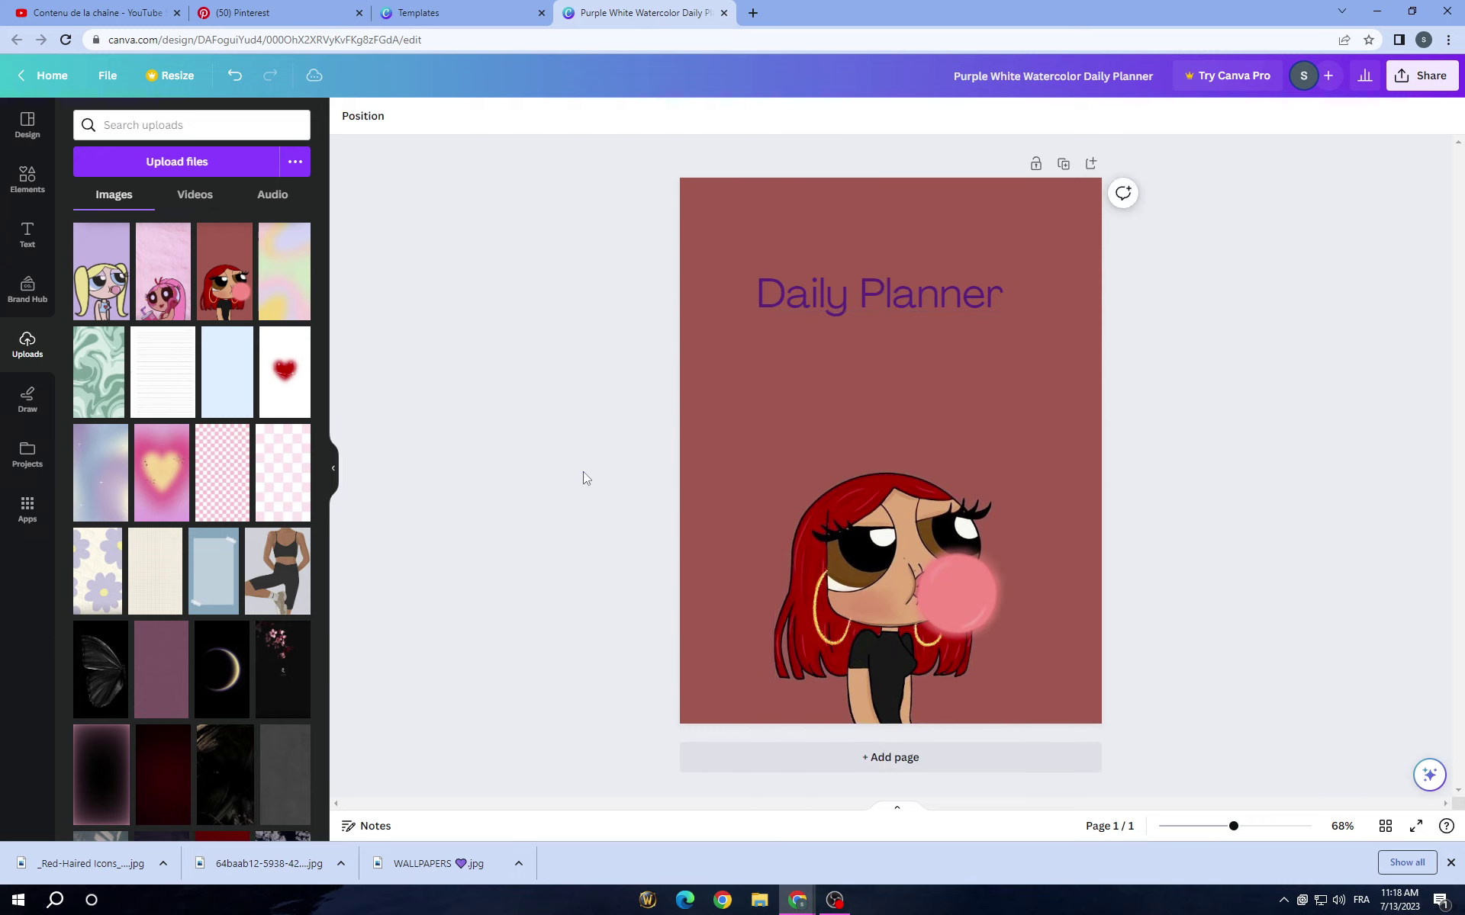
drag(940, 283, 931, 430)
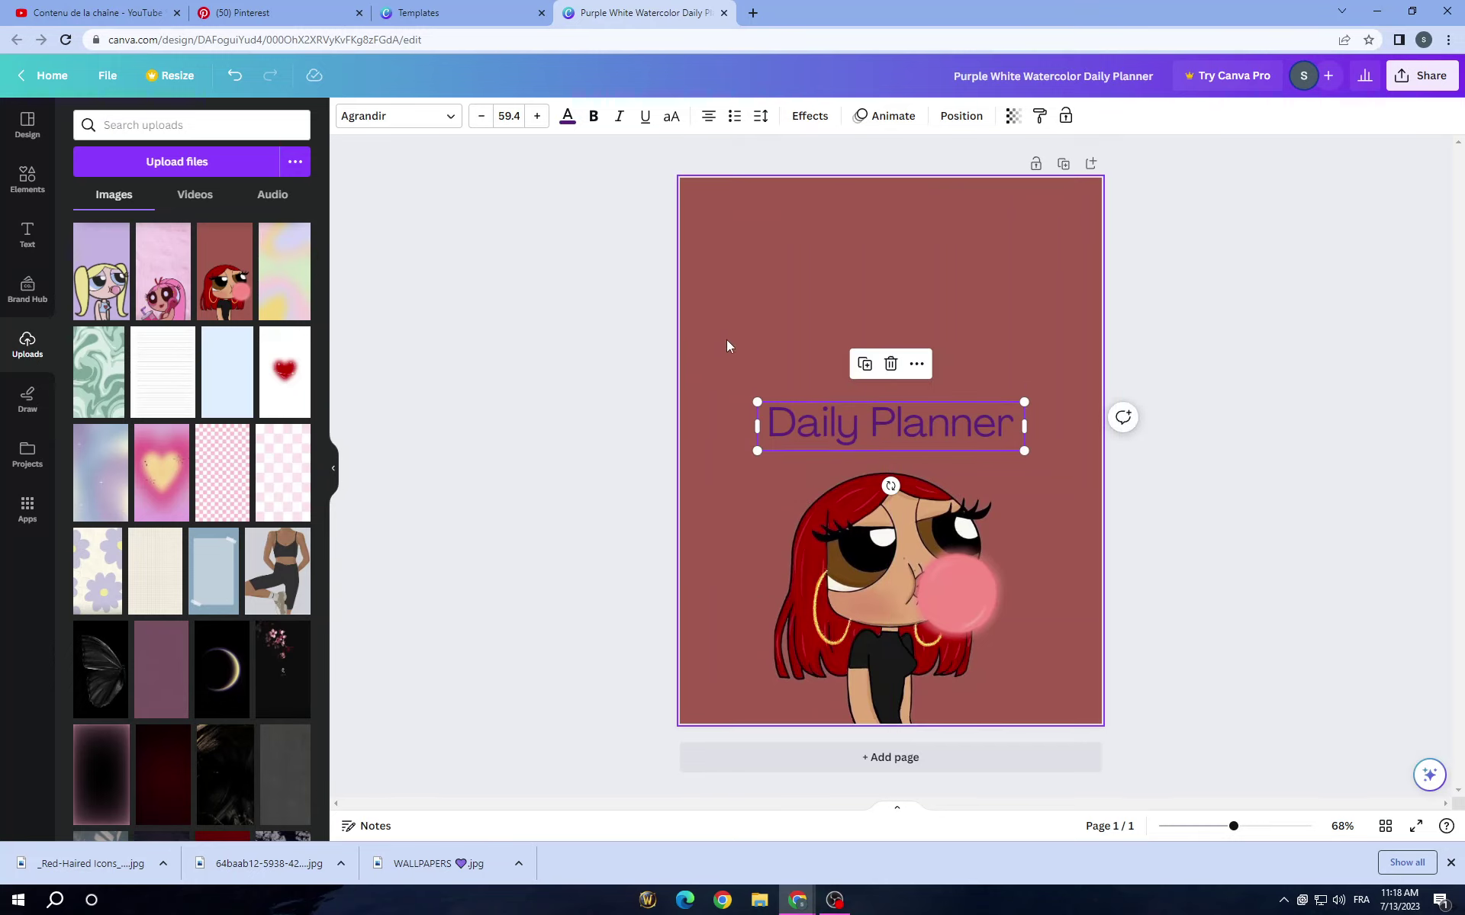
- Set the Daily Planner title to Abhaya Libre and make its text black
click(397, 116)
click(183, 321)
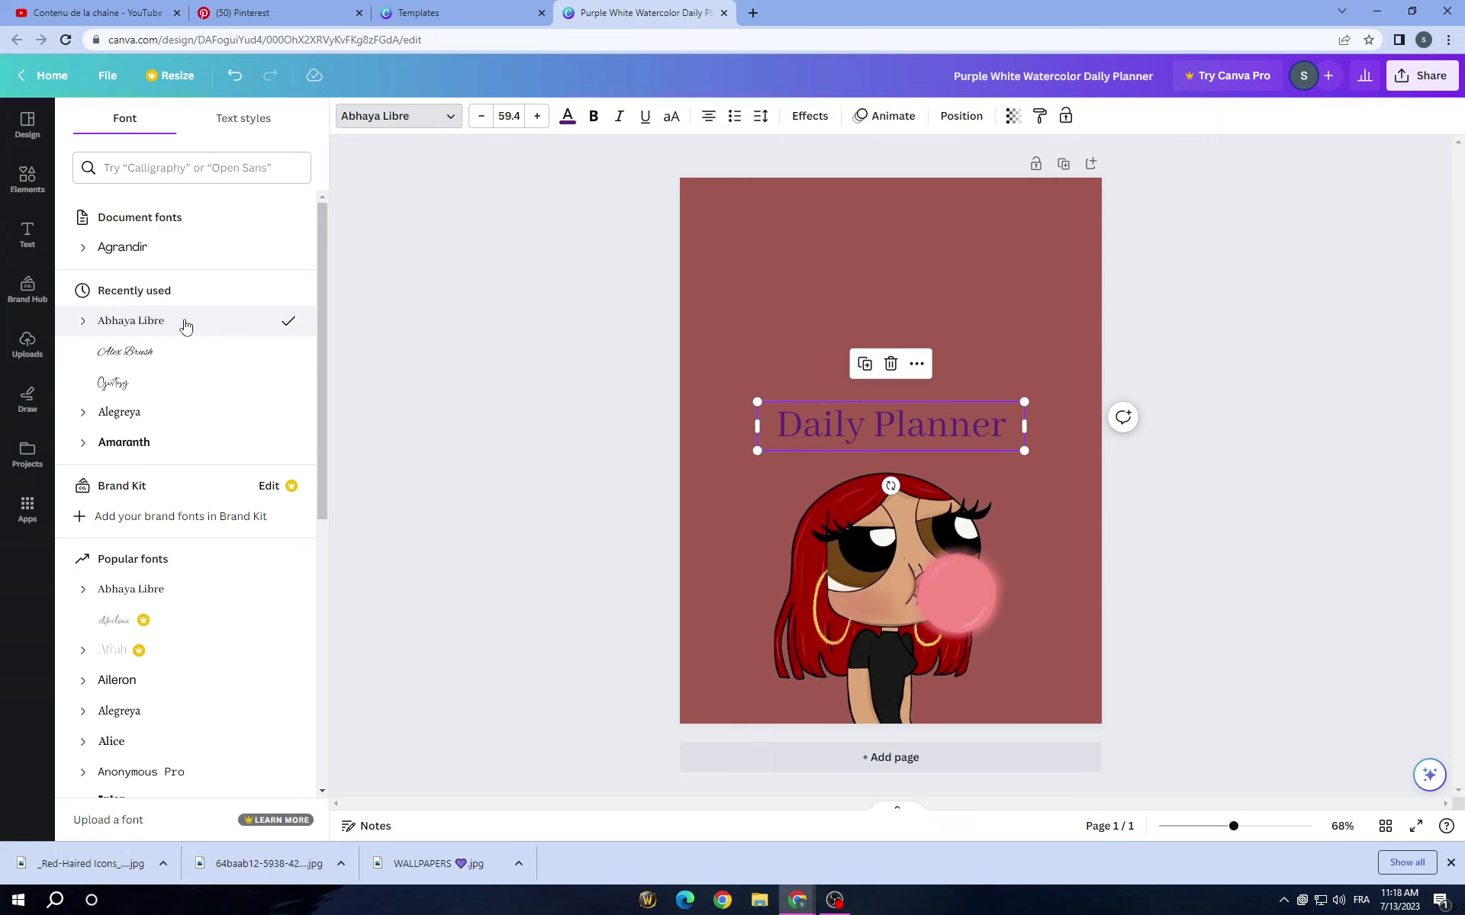
click(571, 119)
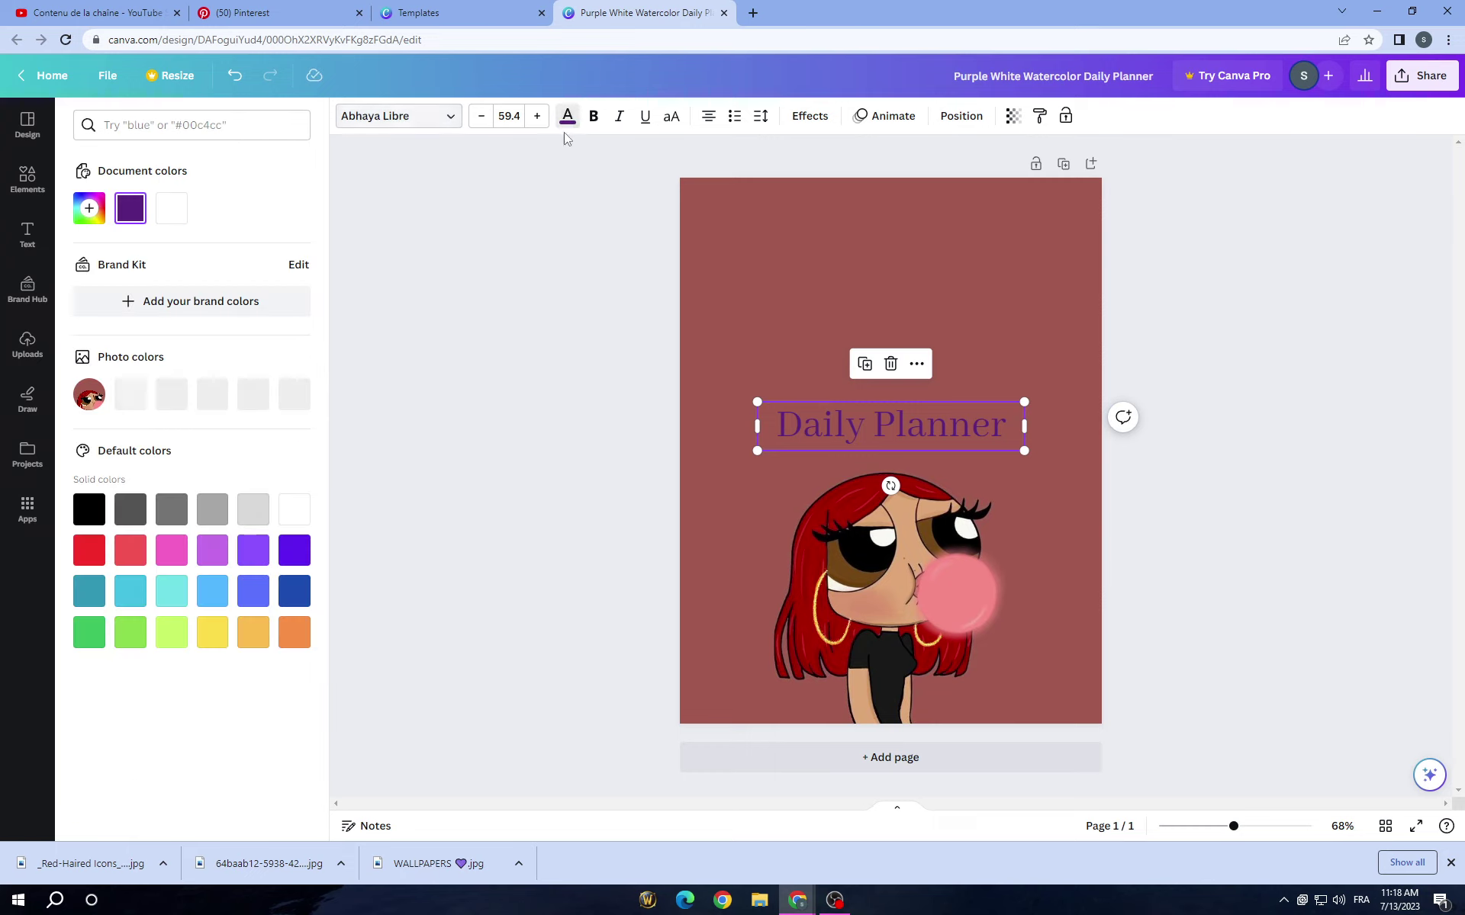
click(245, 404)
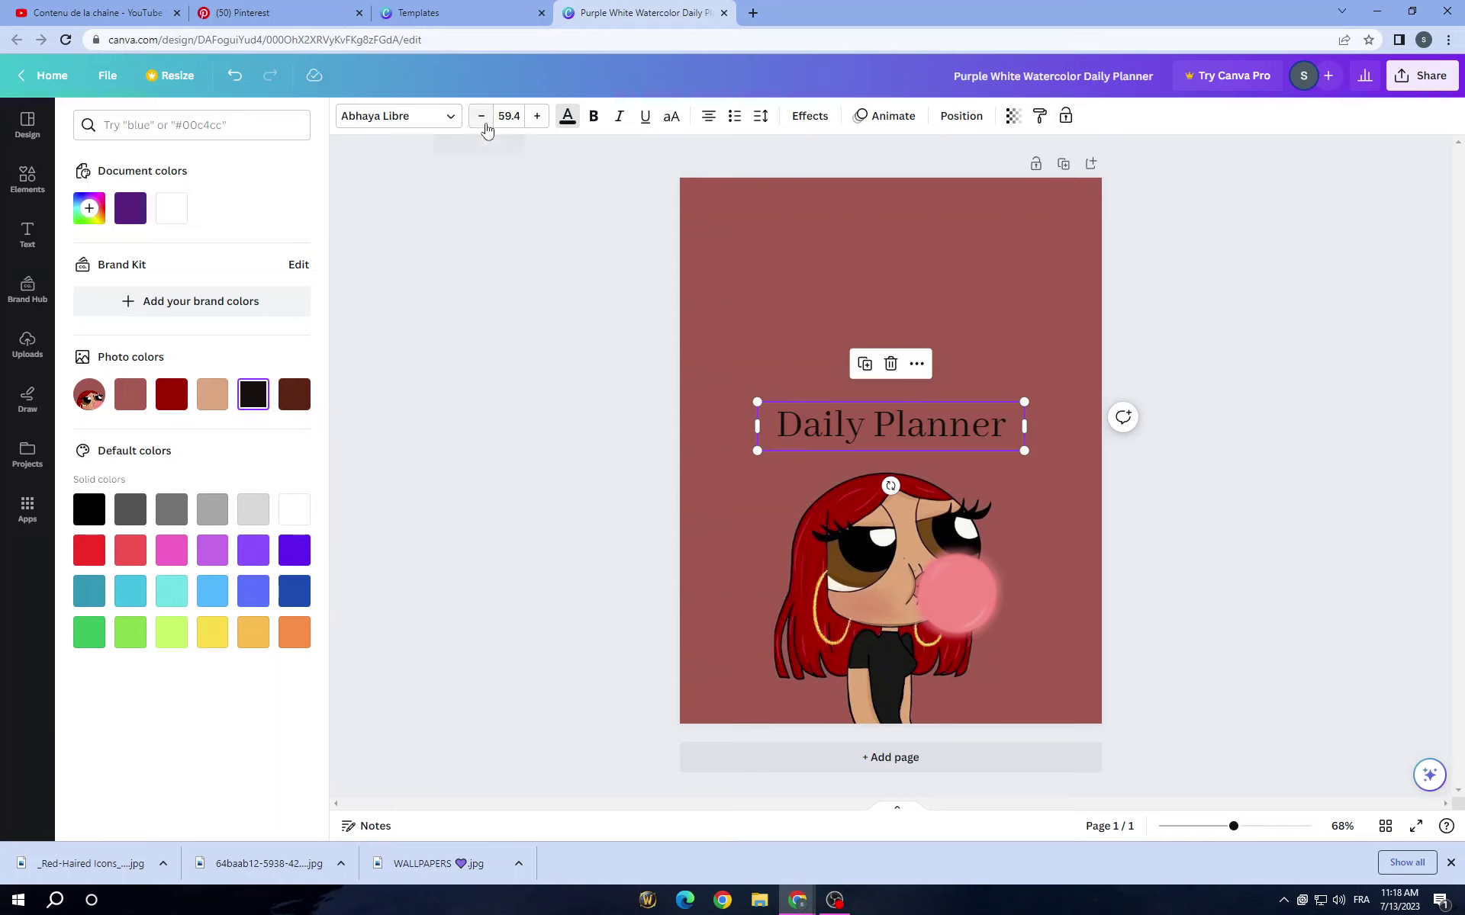
- Try several fonts on the title and settle on Berkshire Swash
click(427, 125)
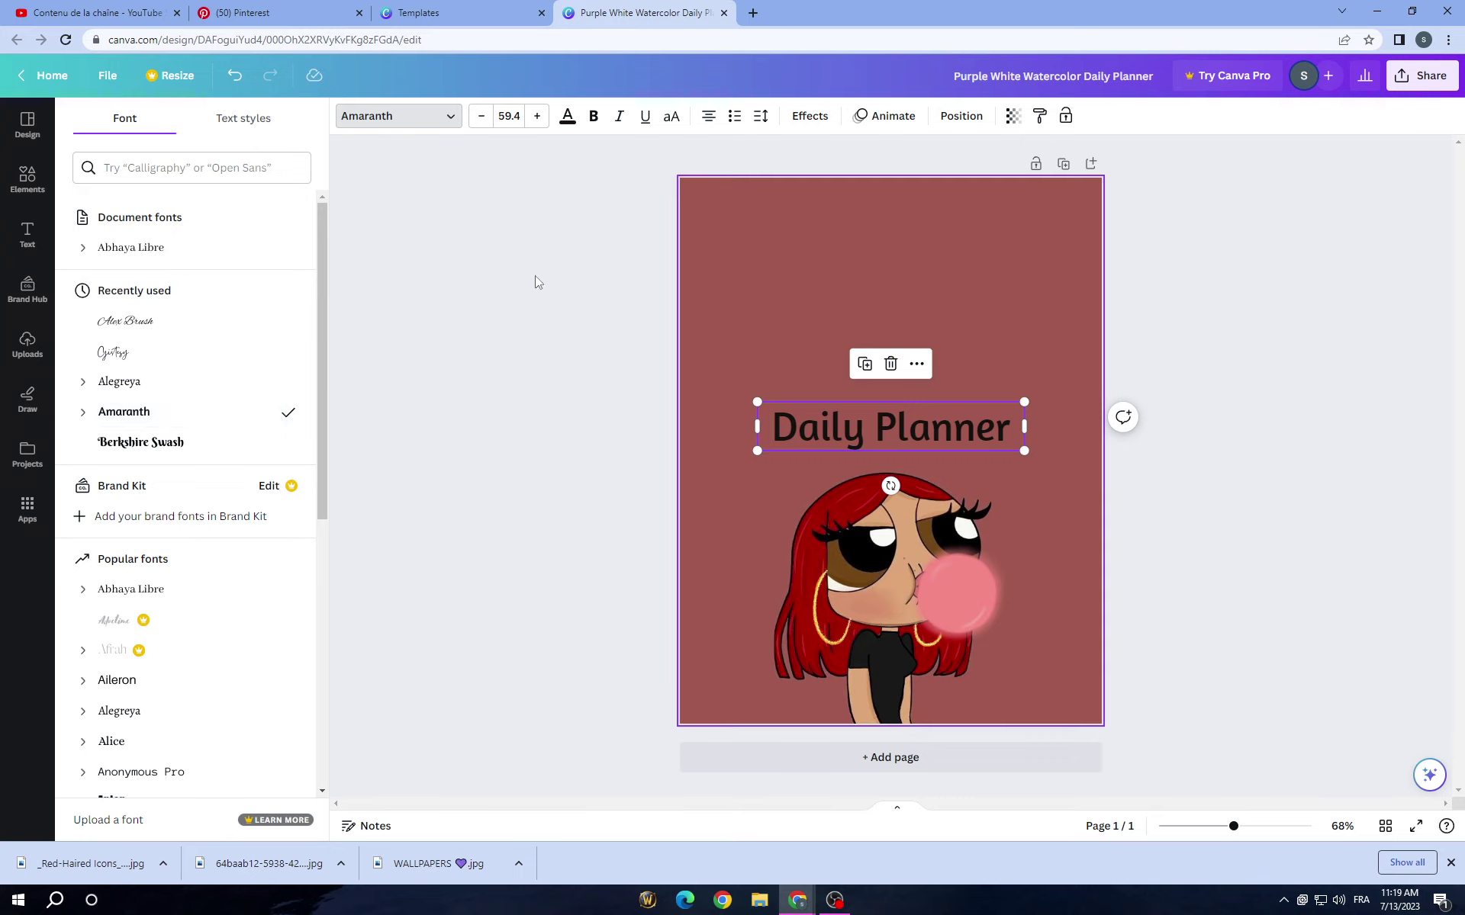
click(222, 439)
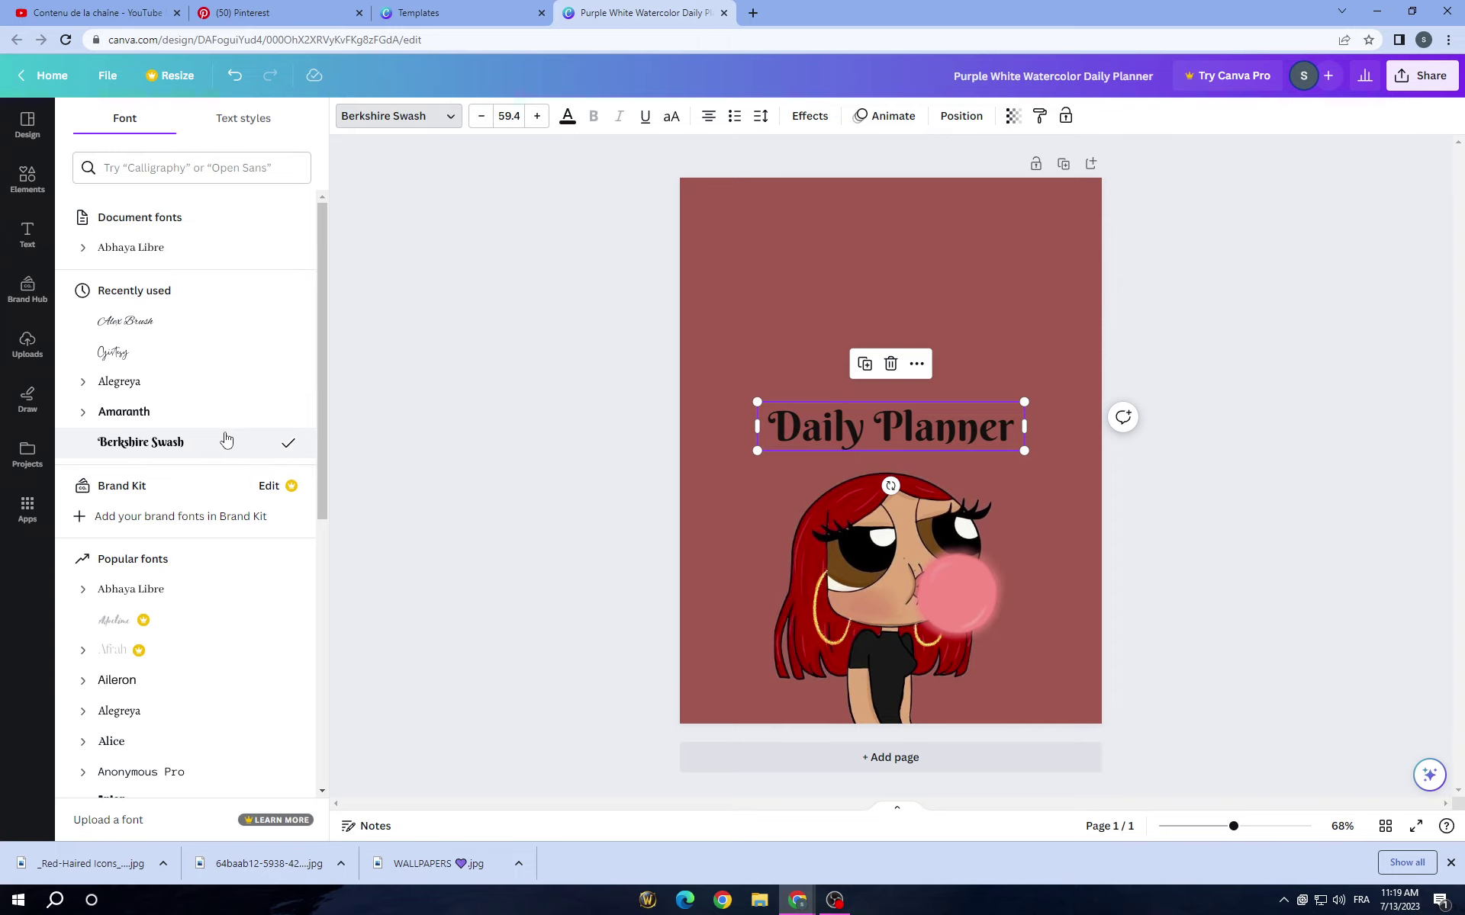
click(246, 606)
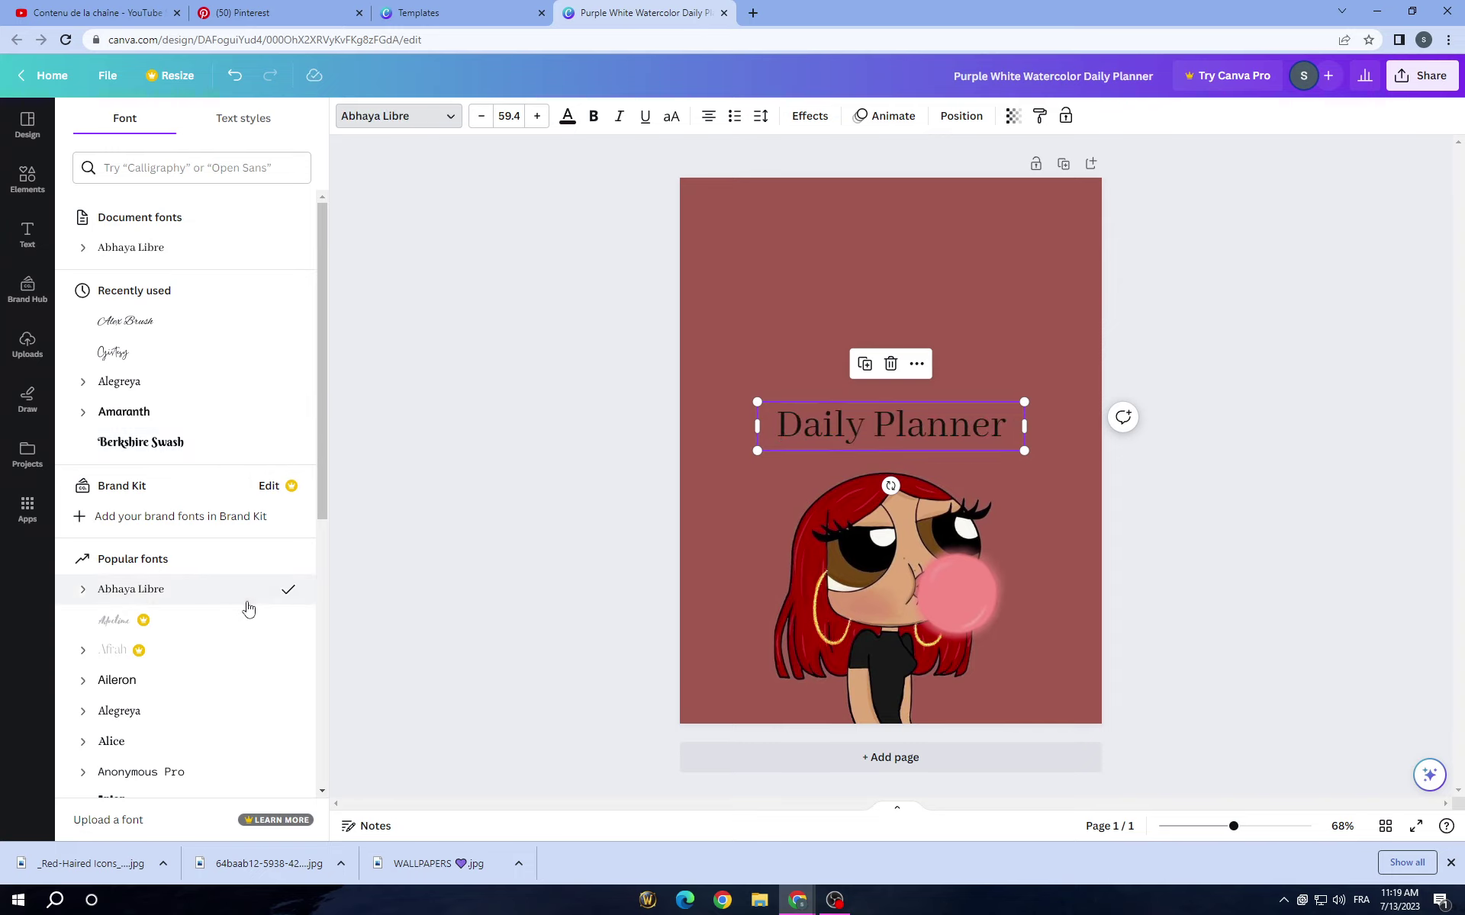
click(245, 623)
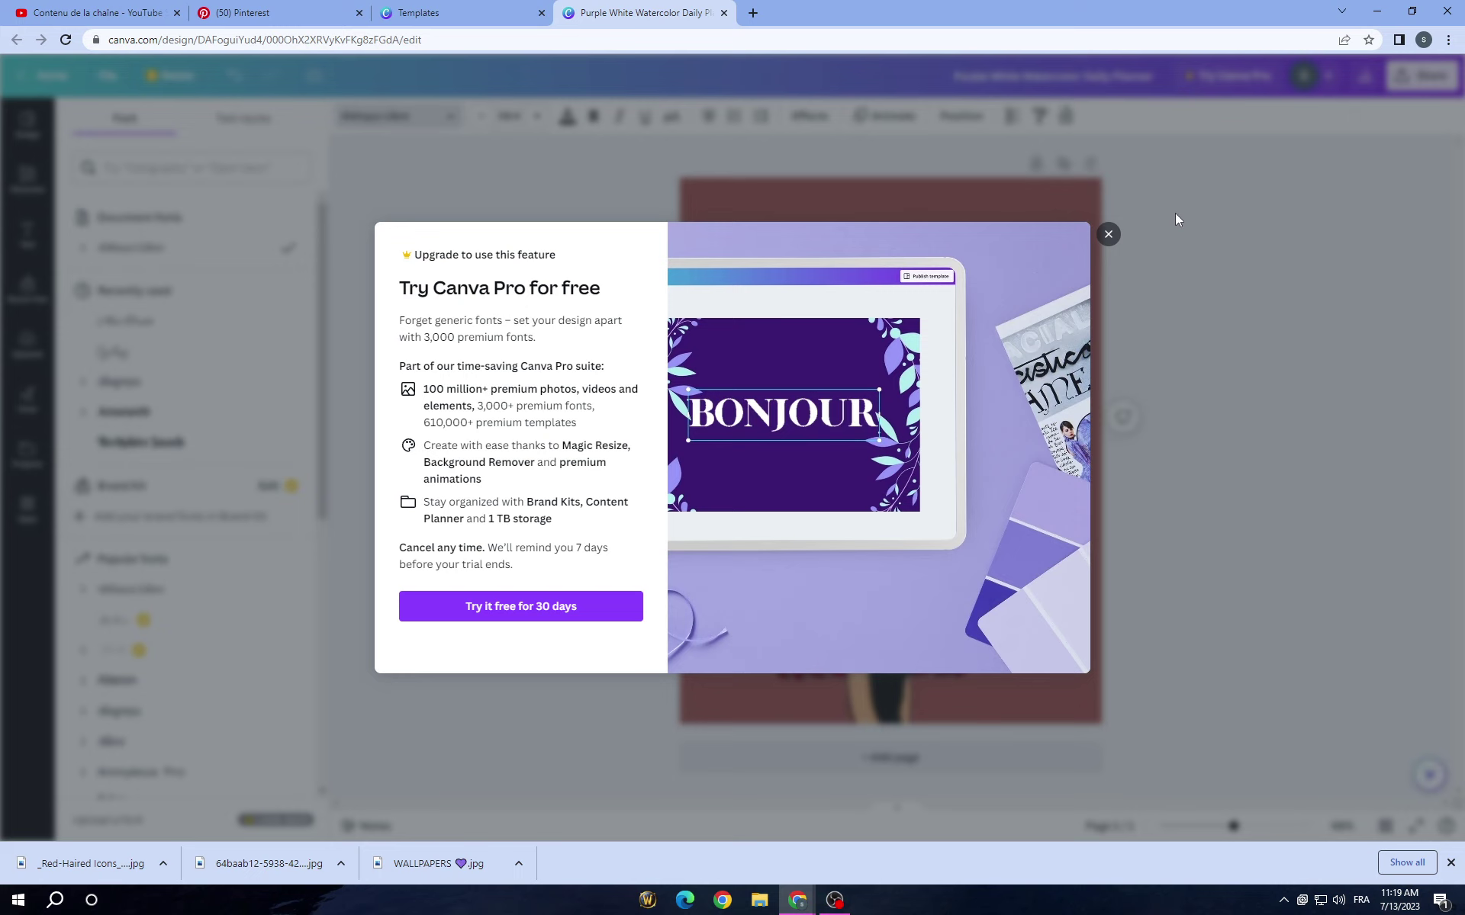
click(1108, 235)
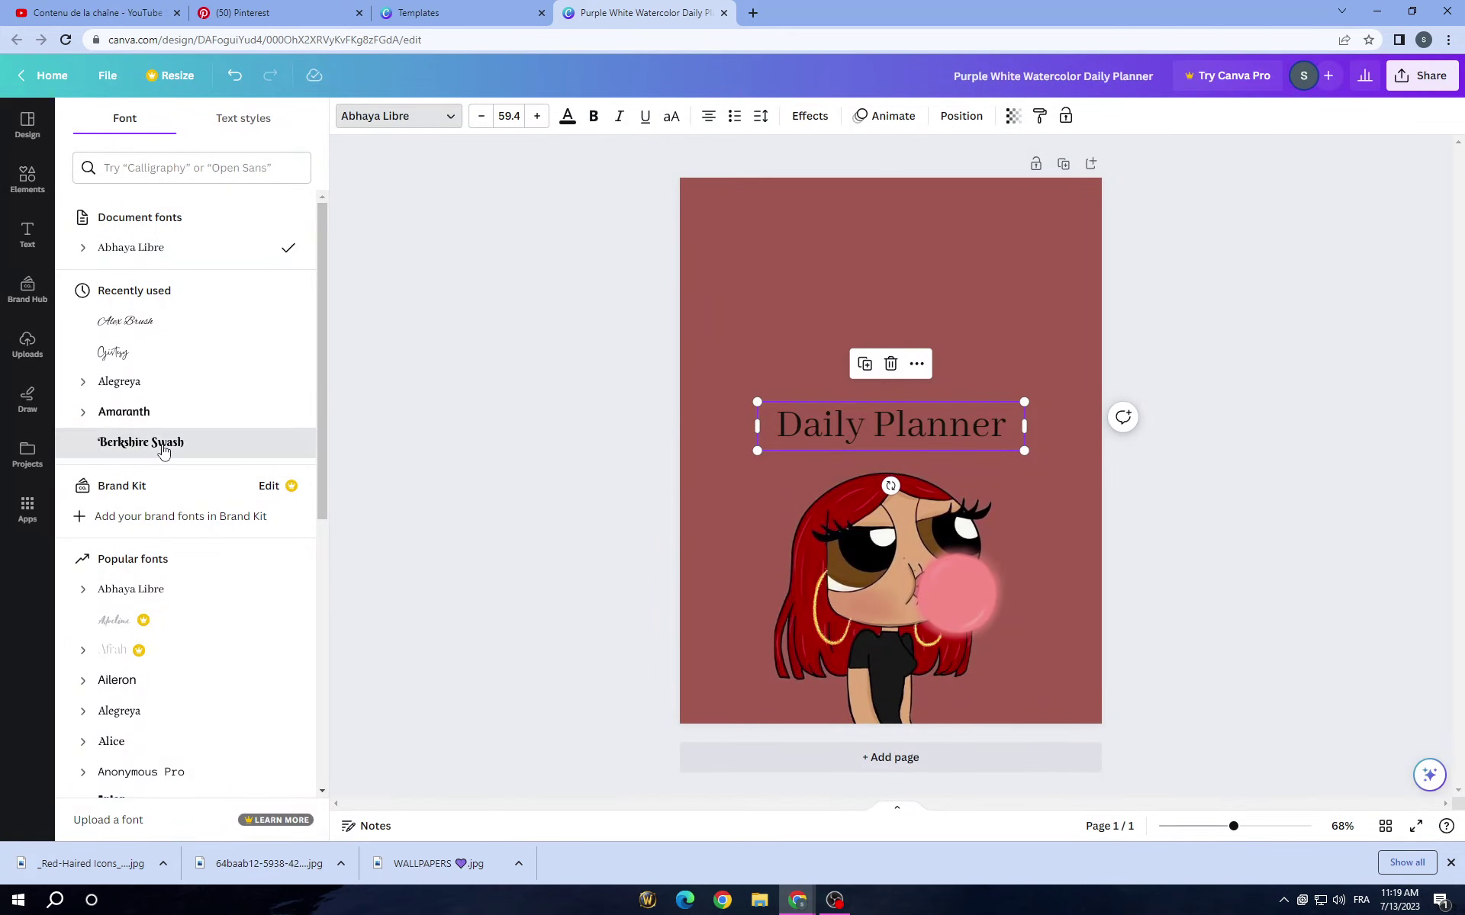
click(162, 449)
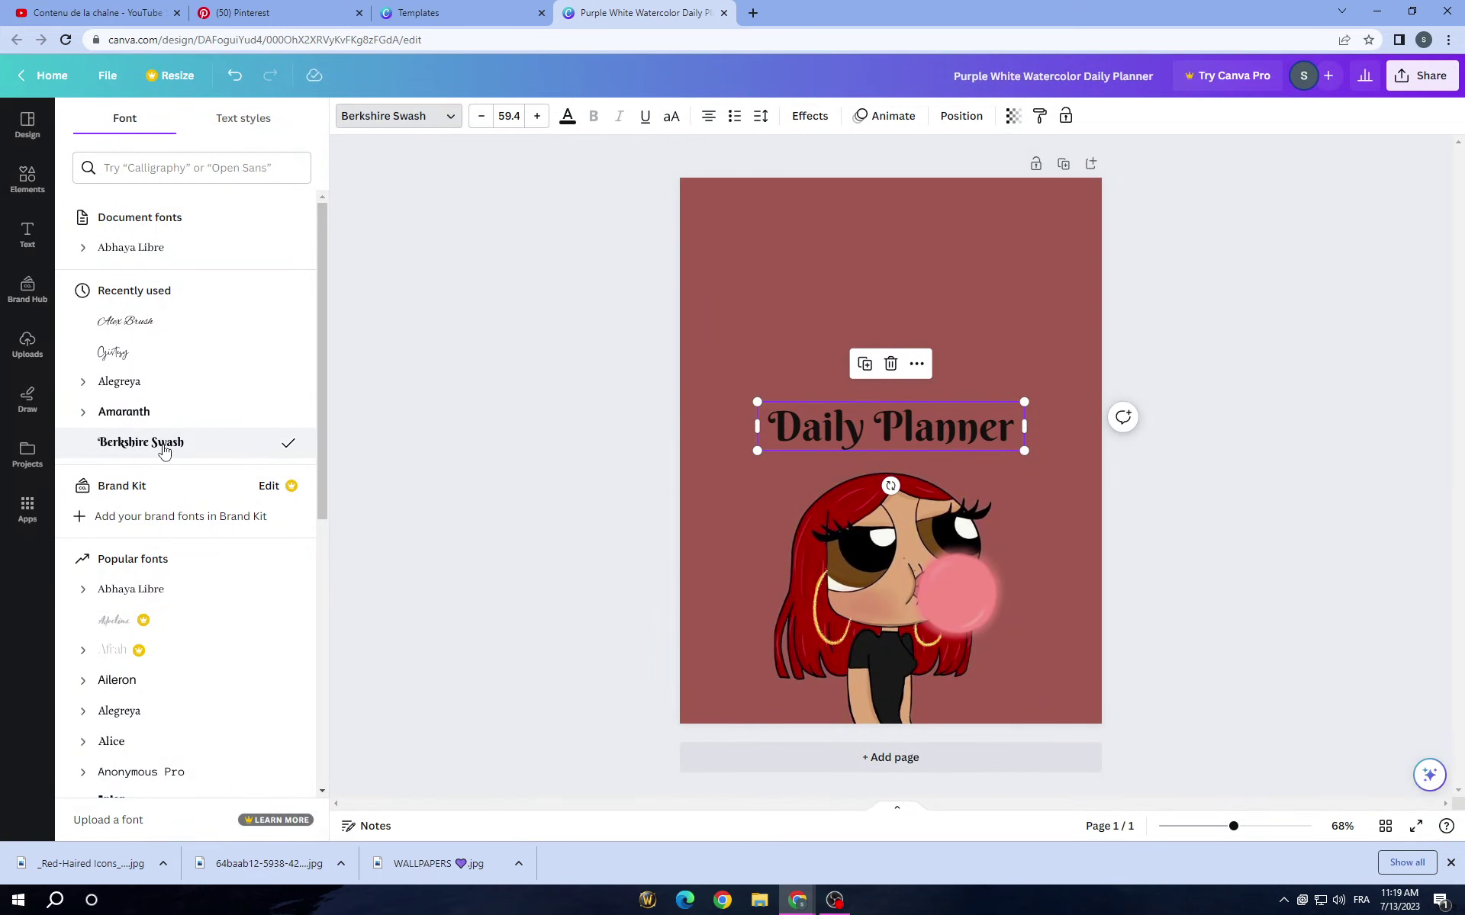
- Apply the Hollow effect to the Daily Planner title and thicken its outline to about 66
click(809, 116)
click(126, 303)
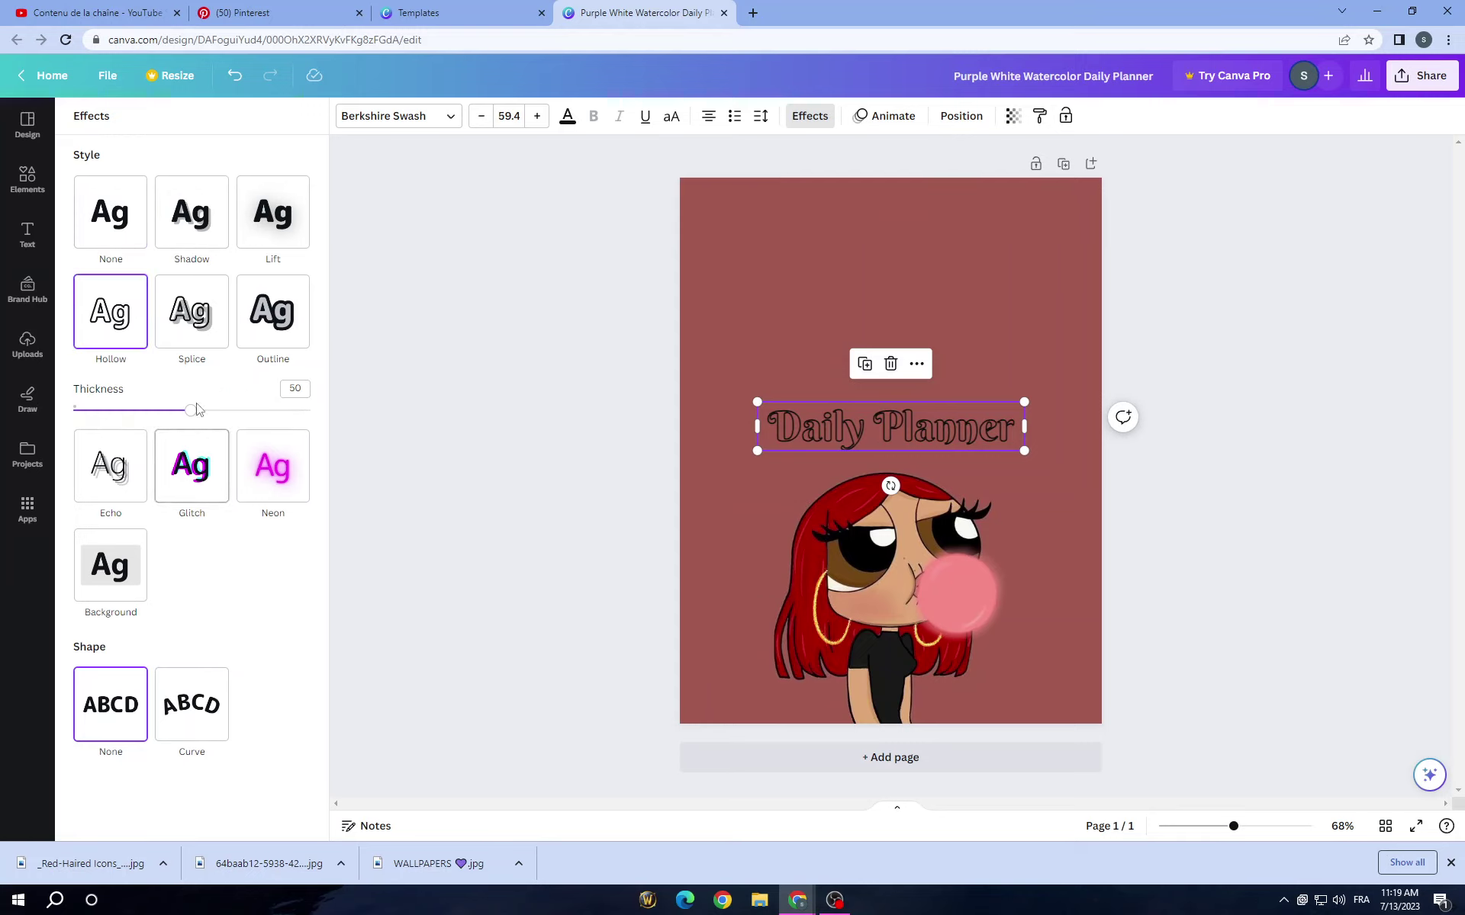
mouse_move(192, 414)
mouse_down()
mouse_move(244, 418)
mouse_move(219, 419)
mouse_up()
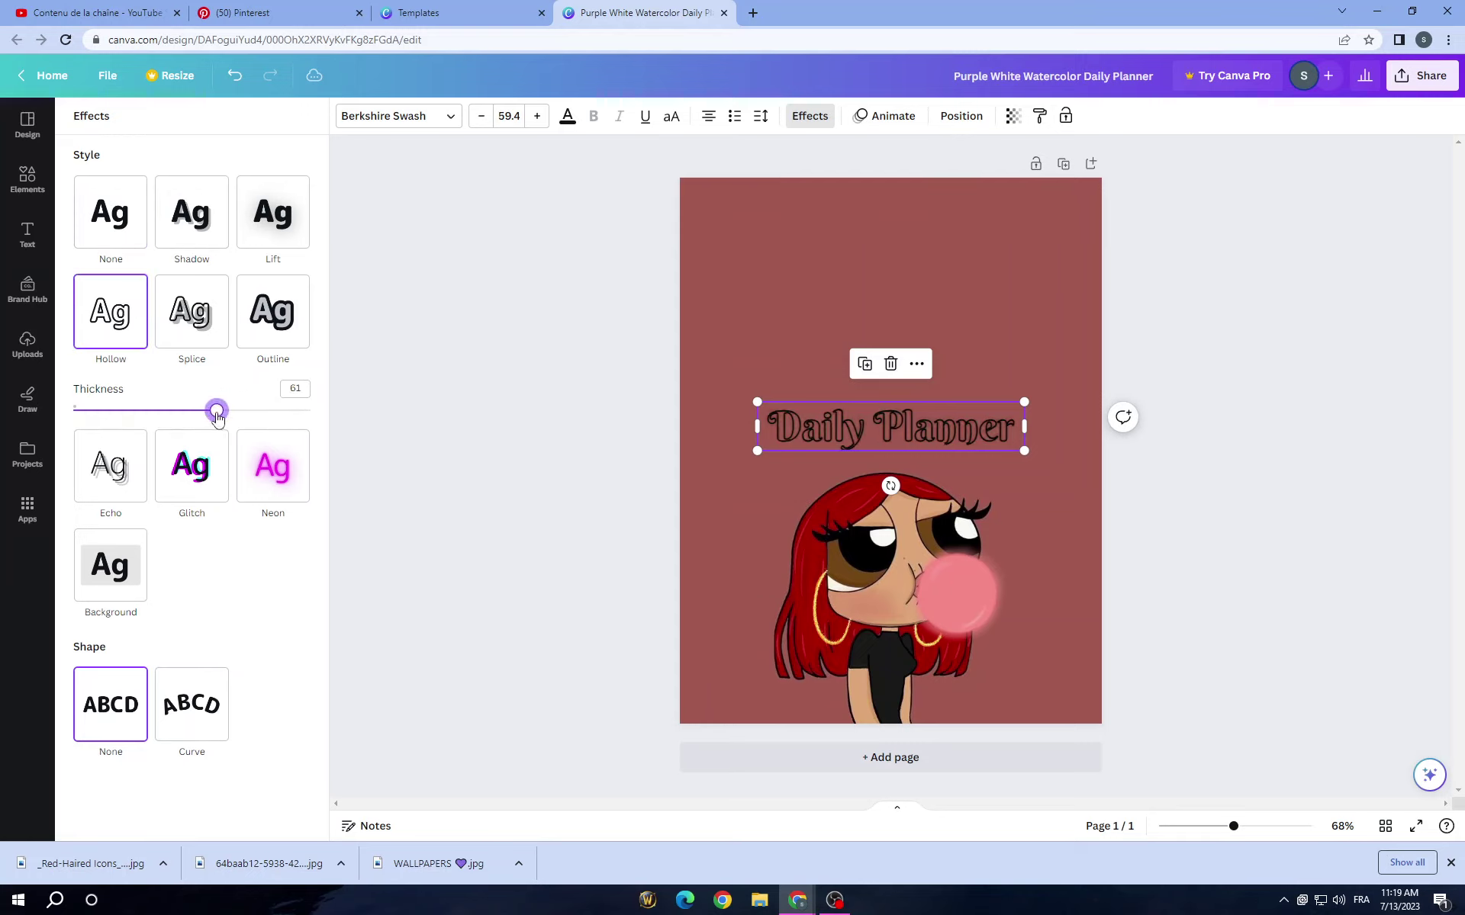
click(284, 206)
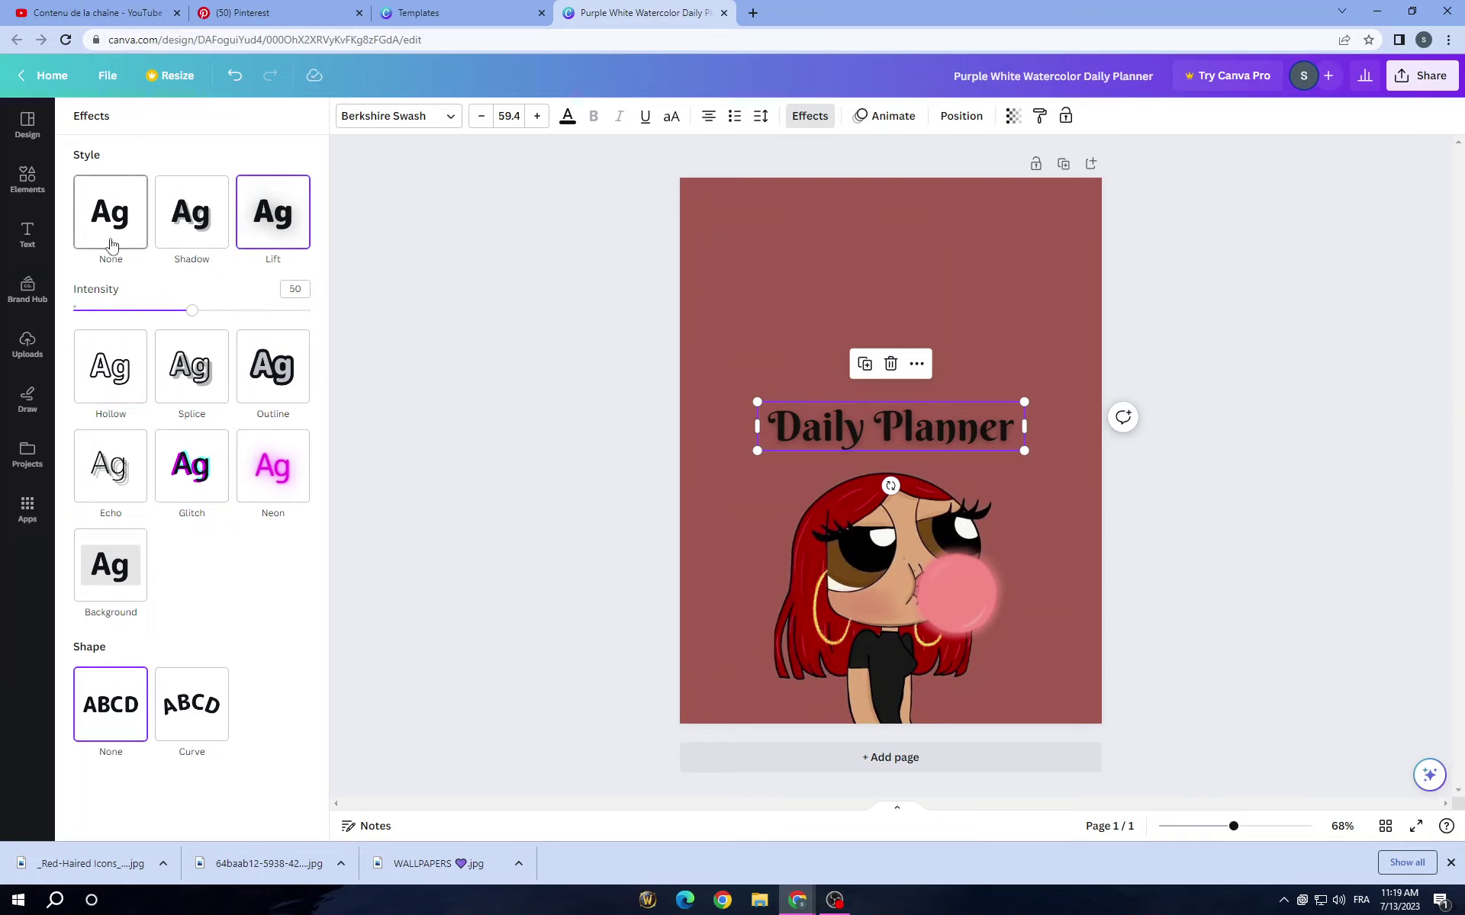
click(107, 374)
drag(181, 414, 231, 424)
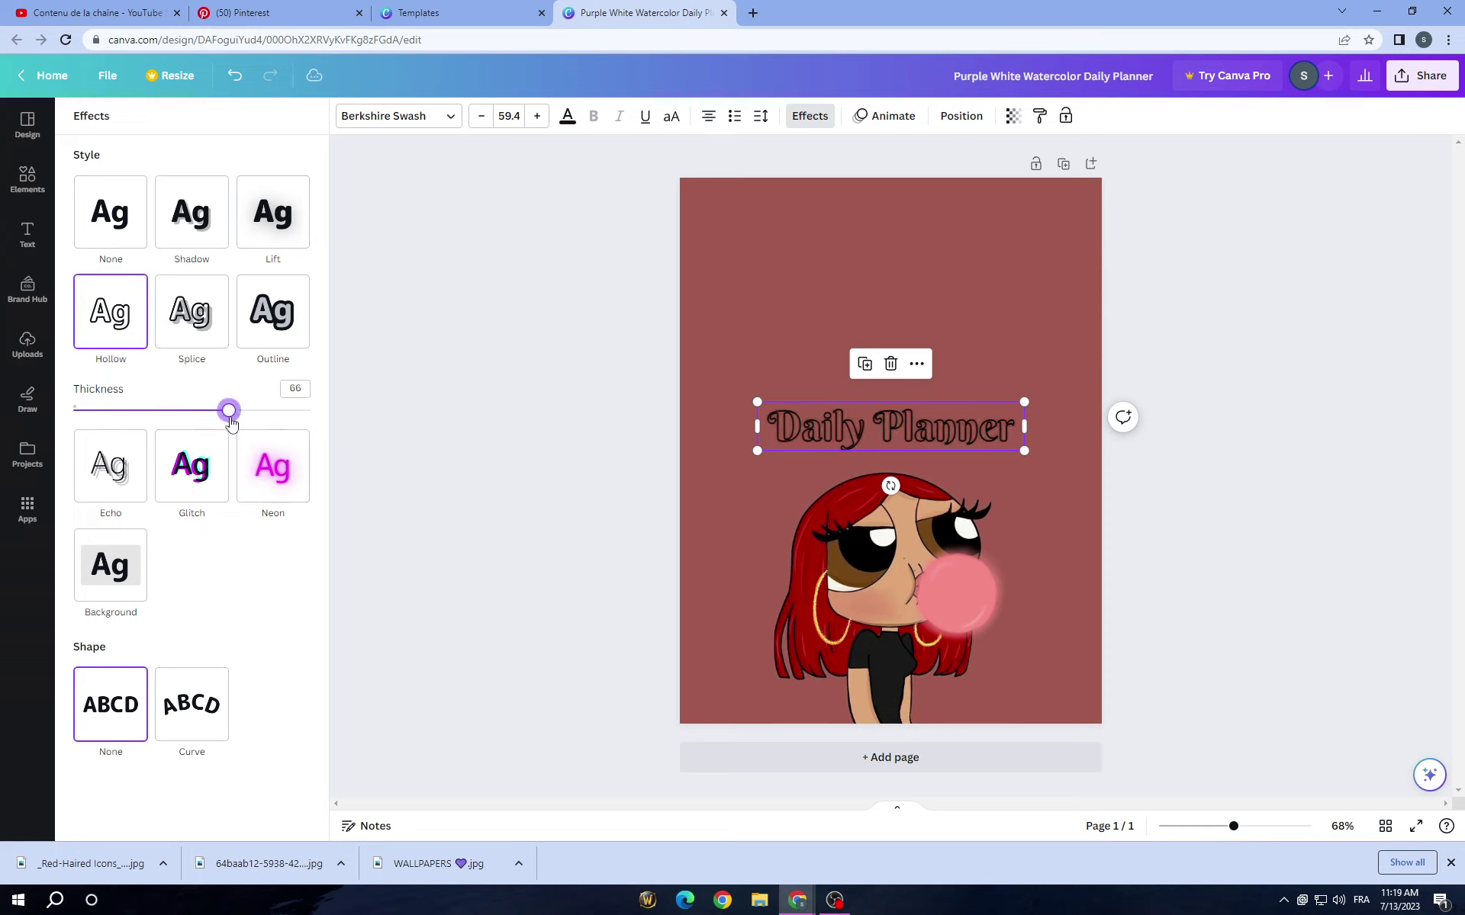
click(478, 340)
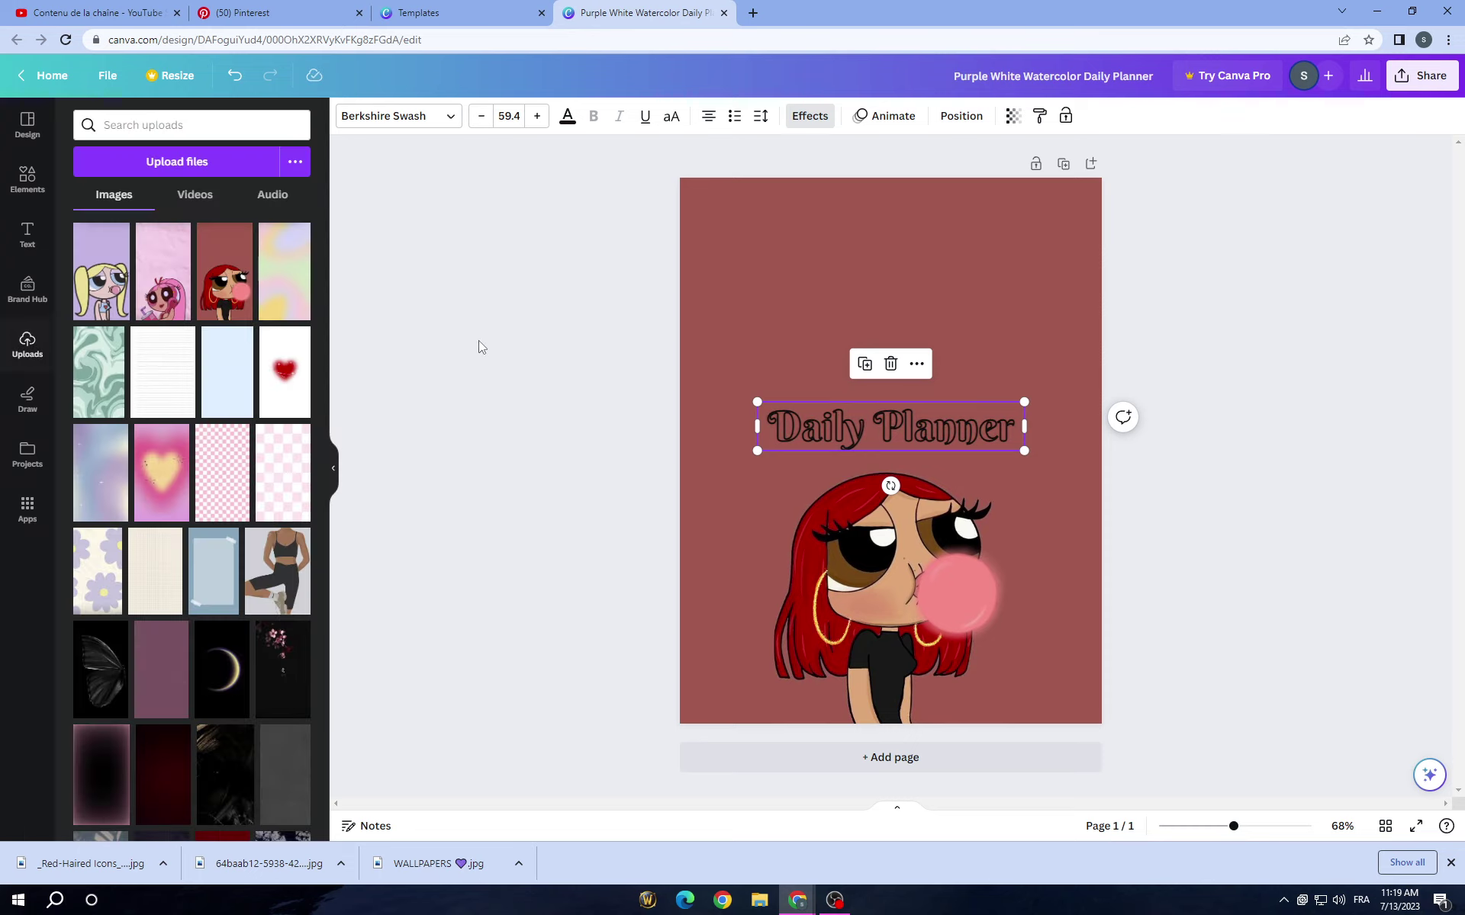
- Browse the recently used items in the Elements library
click(15, 196)
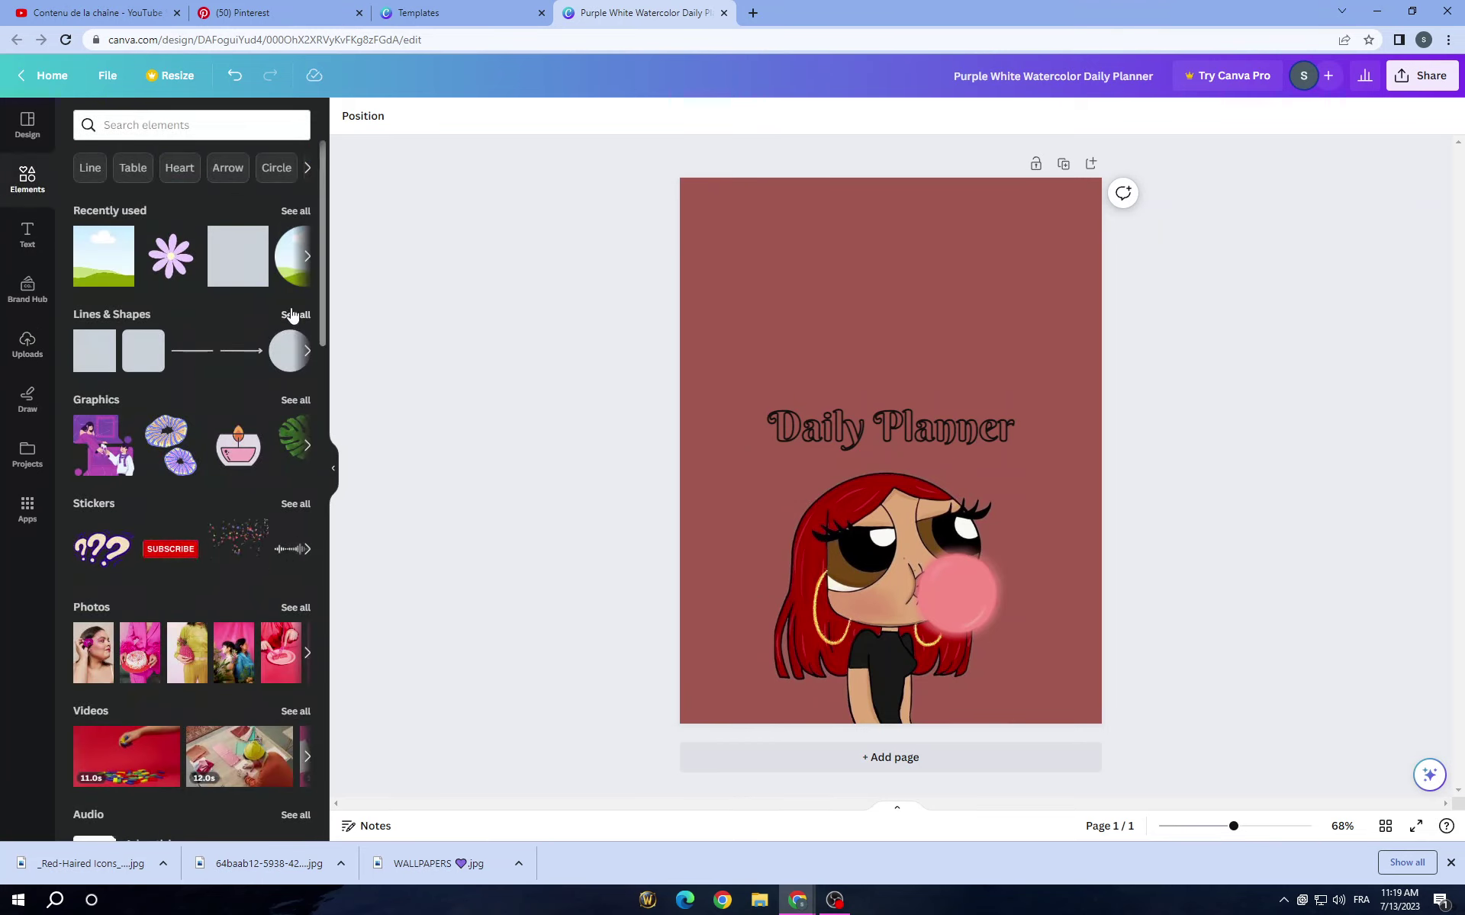
click(298, 211)
scroll(260, 361, down, 4)
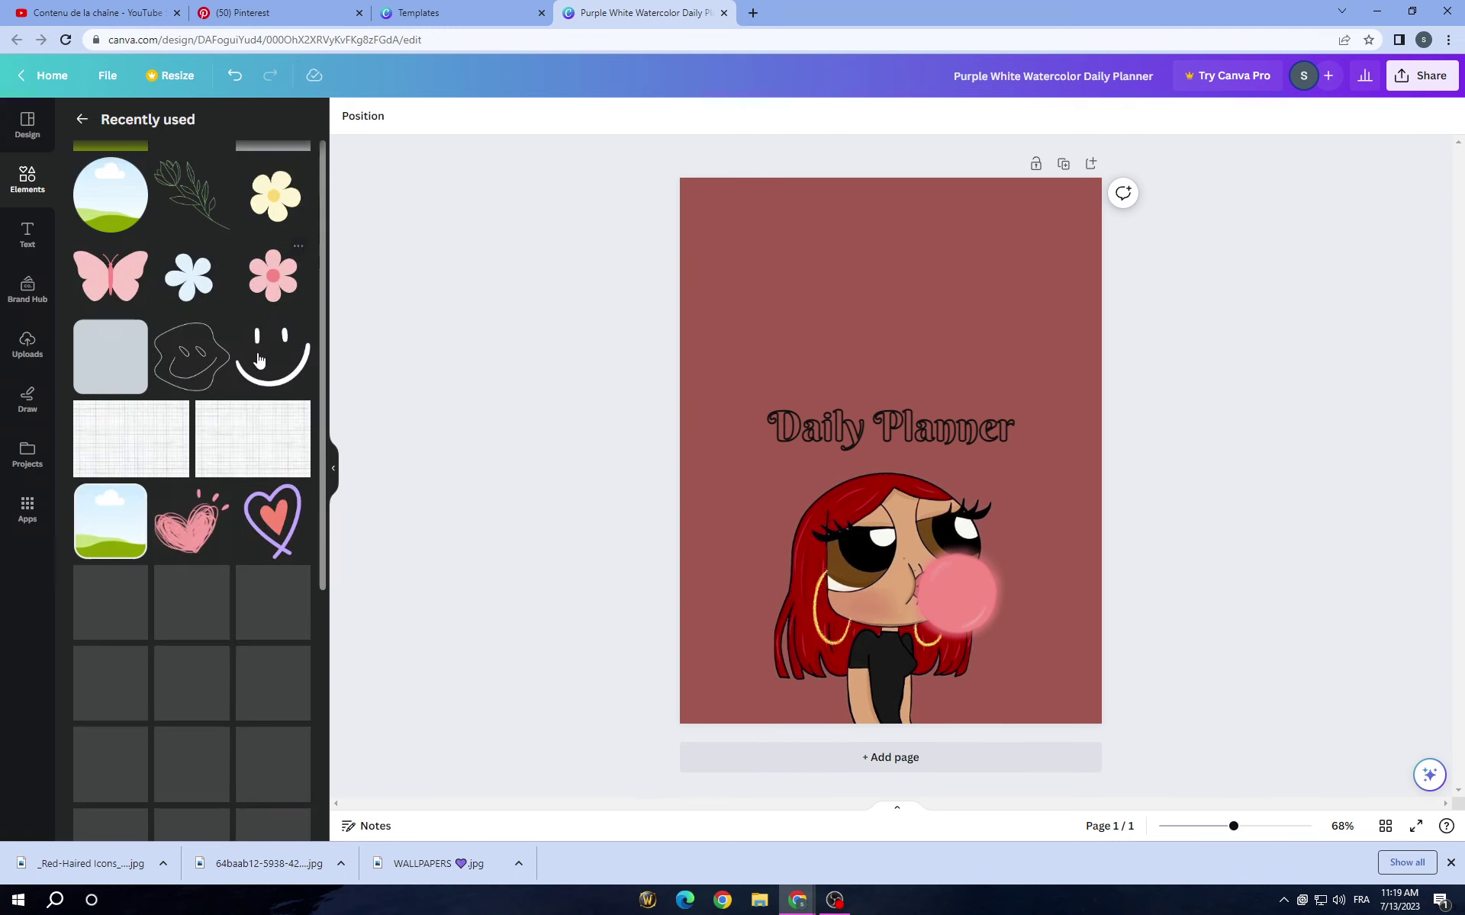
scroll(260, 361, down, 1)
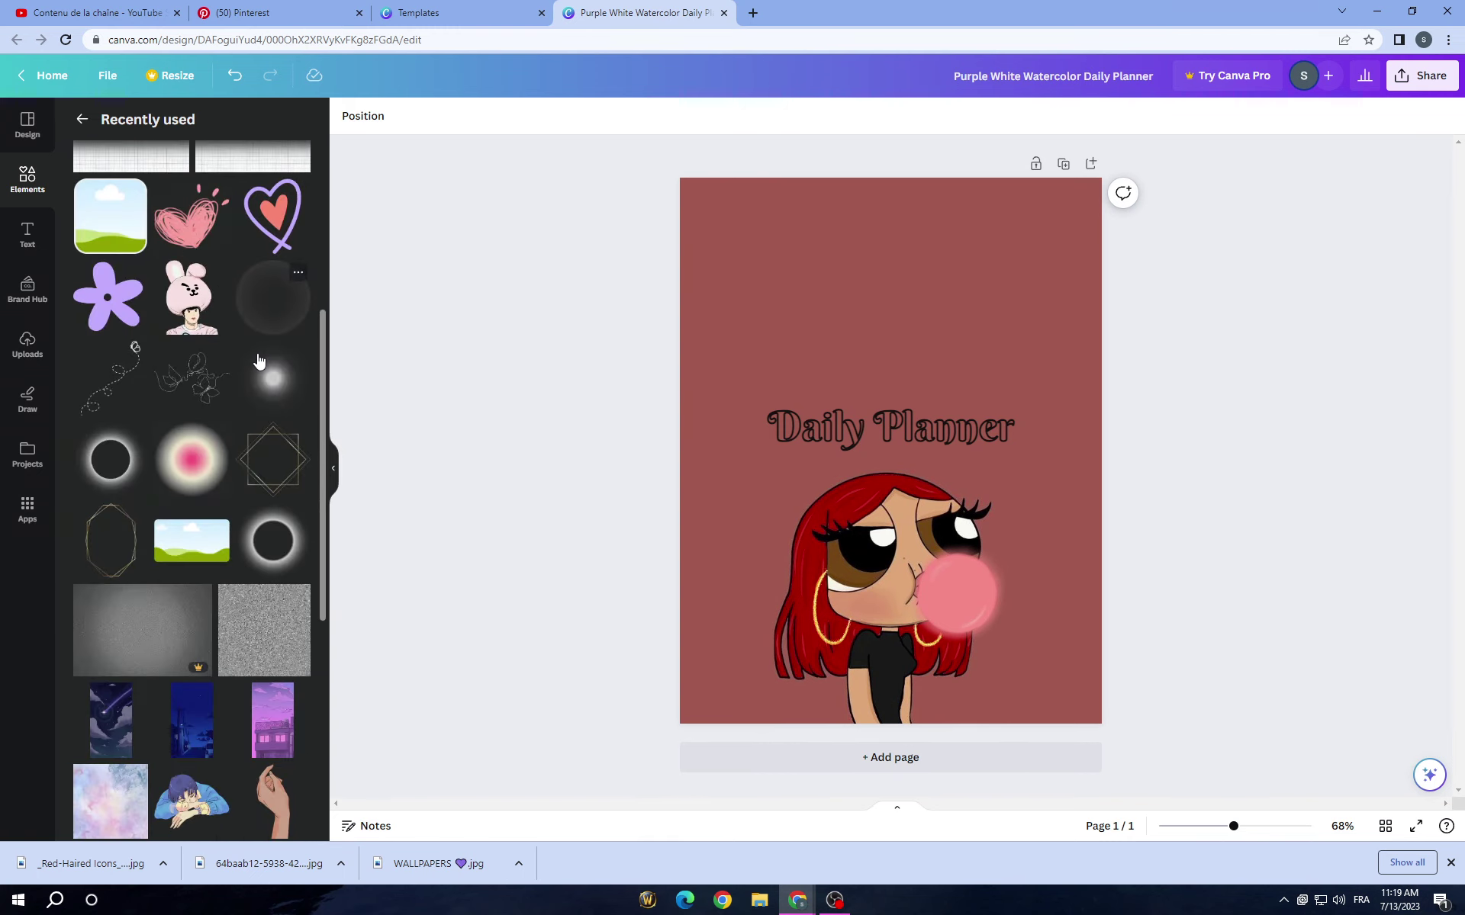
scroll(259, 361, down, 8)
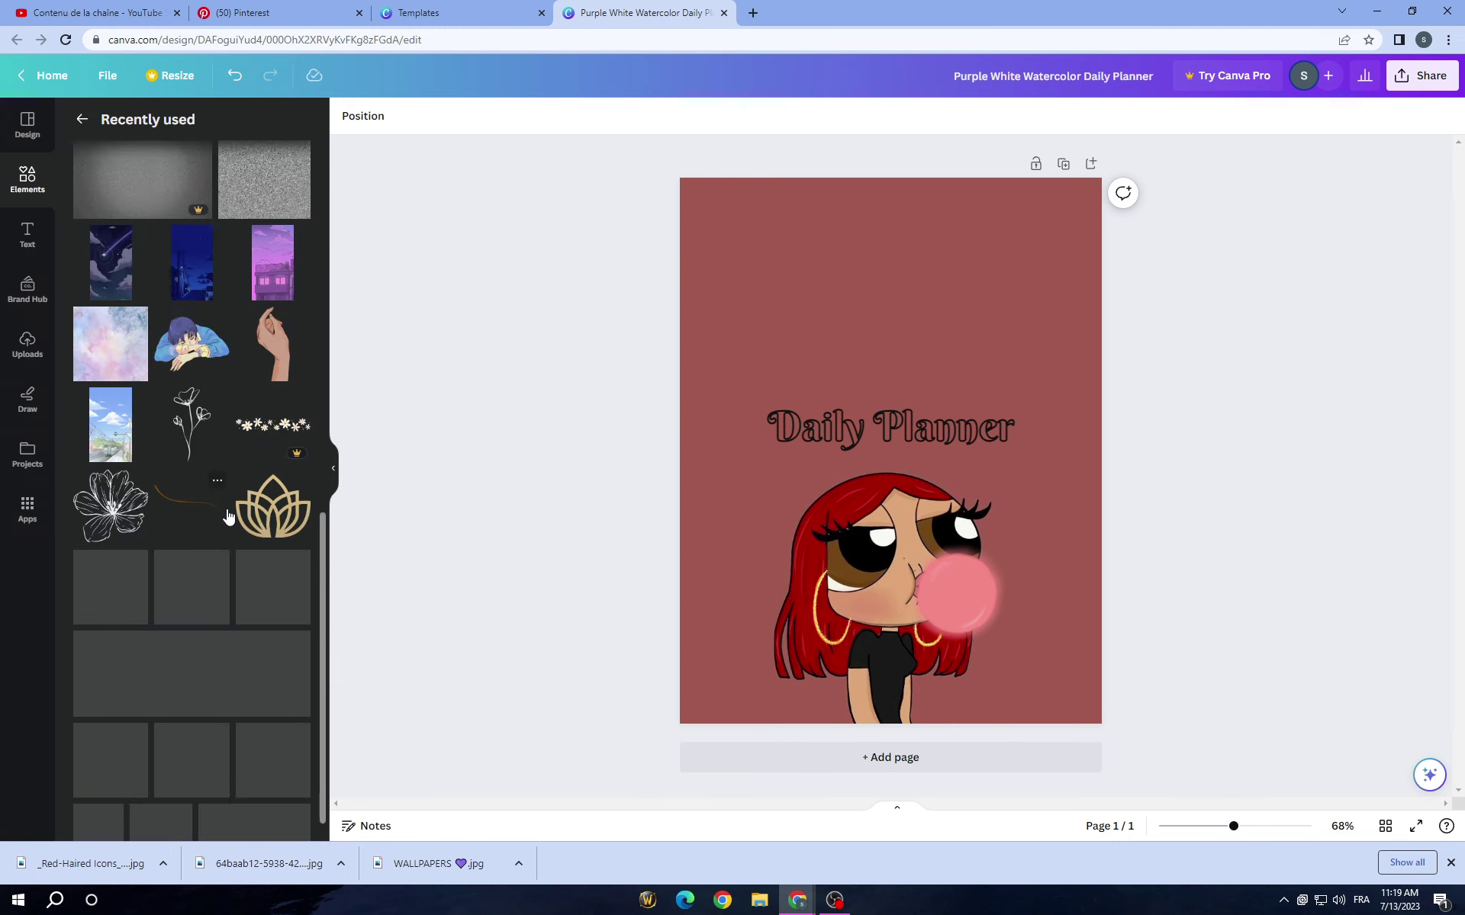
scroll(222, 518, down, 12)
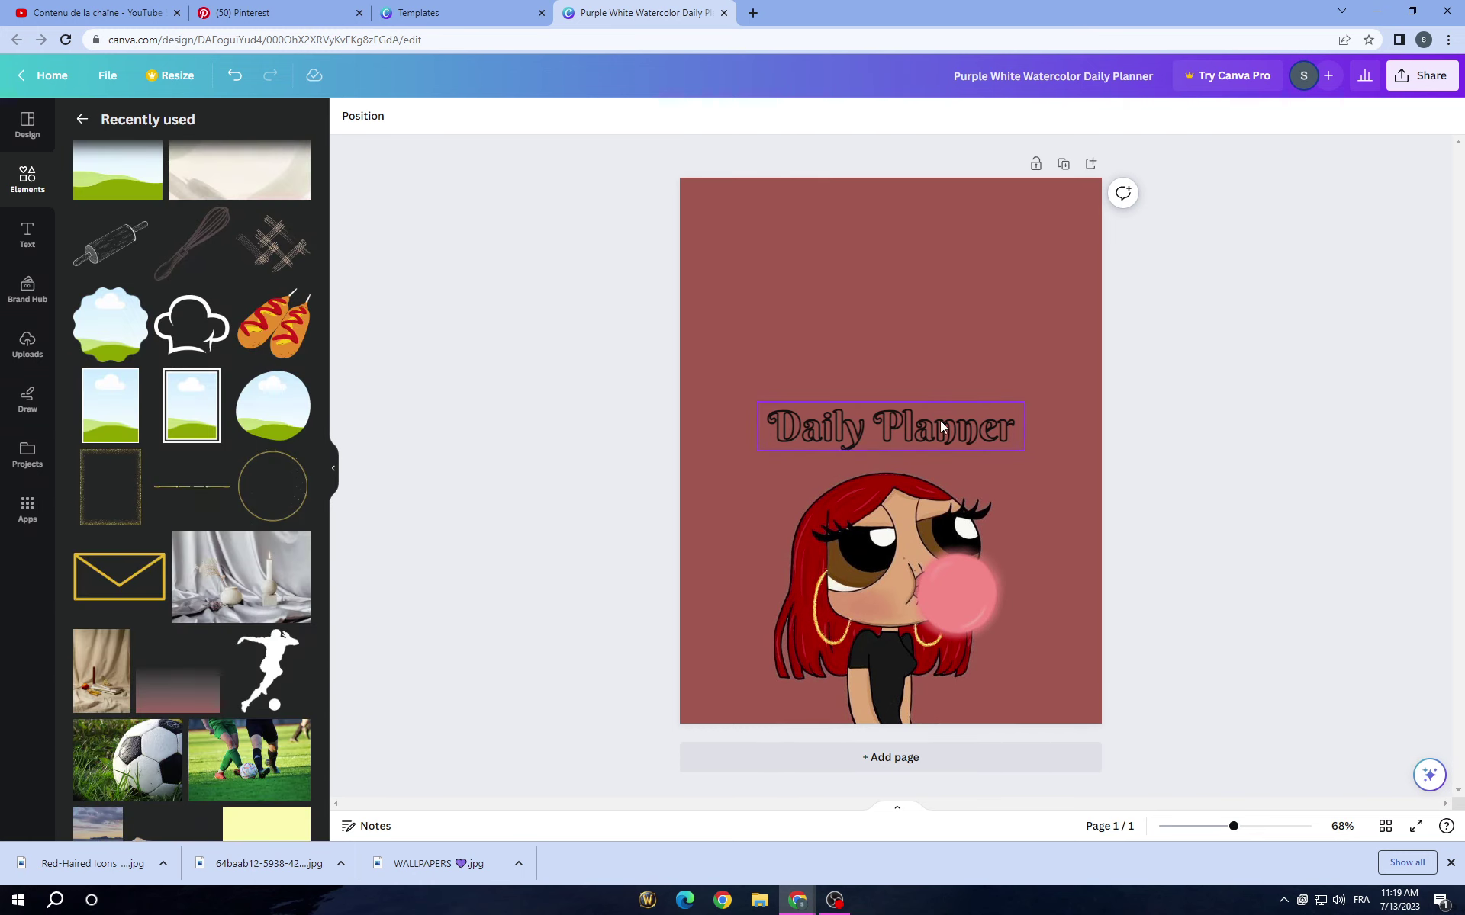
- Raise the Daily Planner title higher on the page, keeping it centred above the girl
click(940, 423)
drag(940, 423, 943, 367)
click(496, 368)
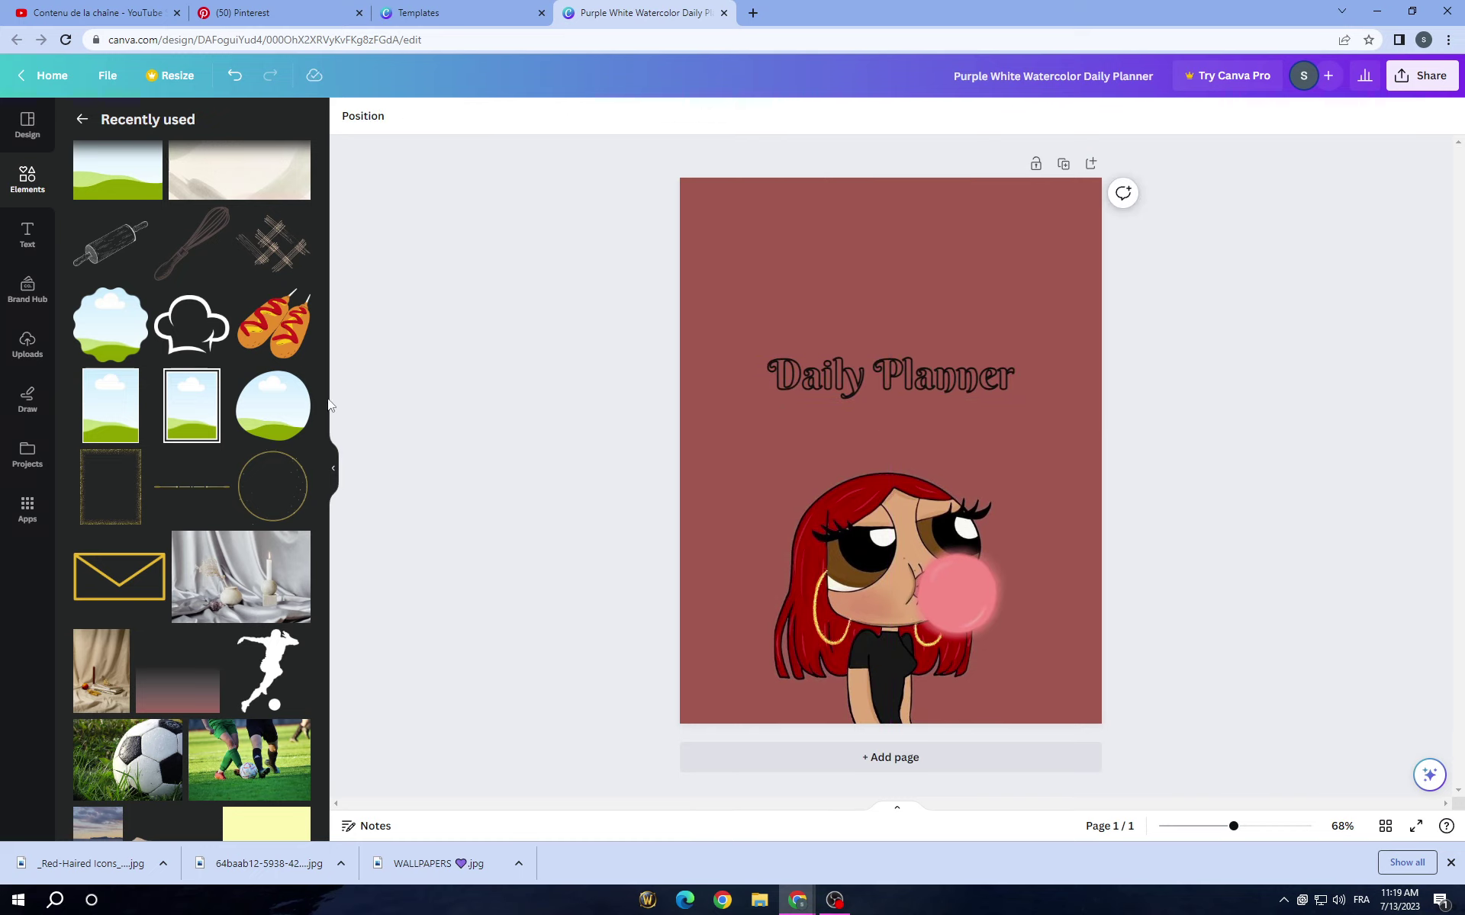
click(28, 181)
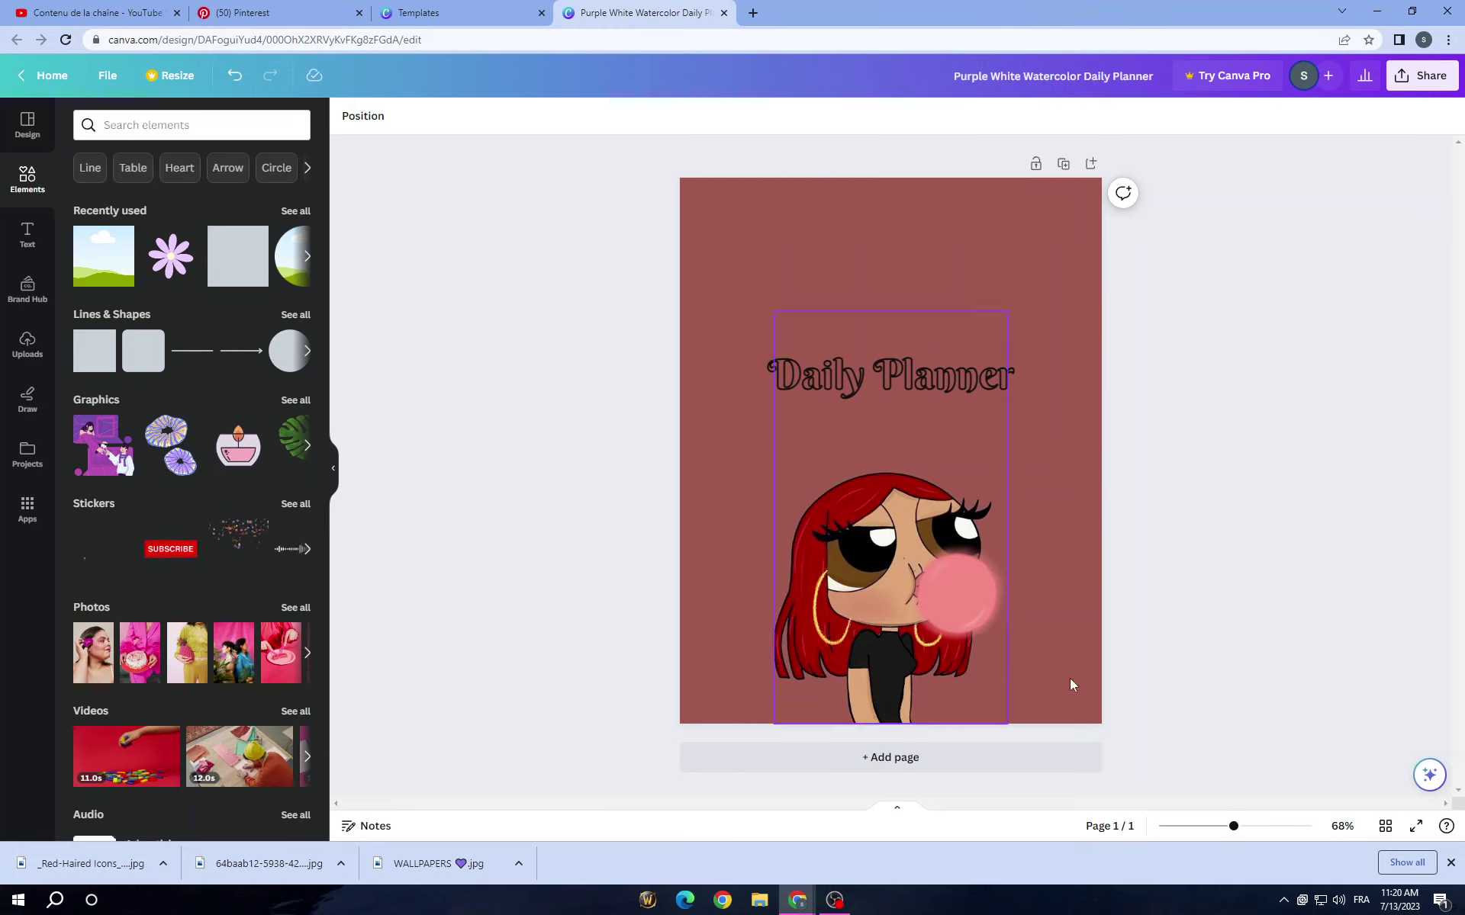
- Download the cover as a PNG file, then return to the Share panel
click(1425, 73)
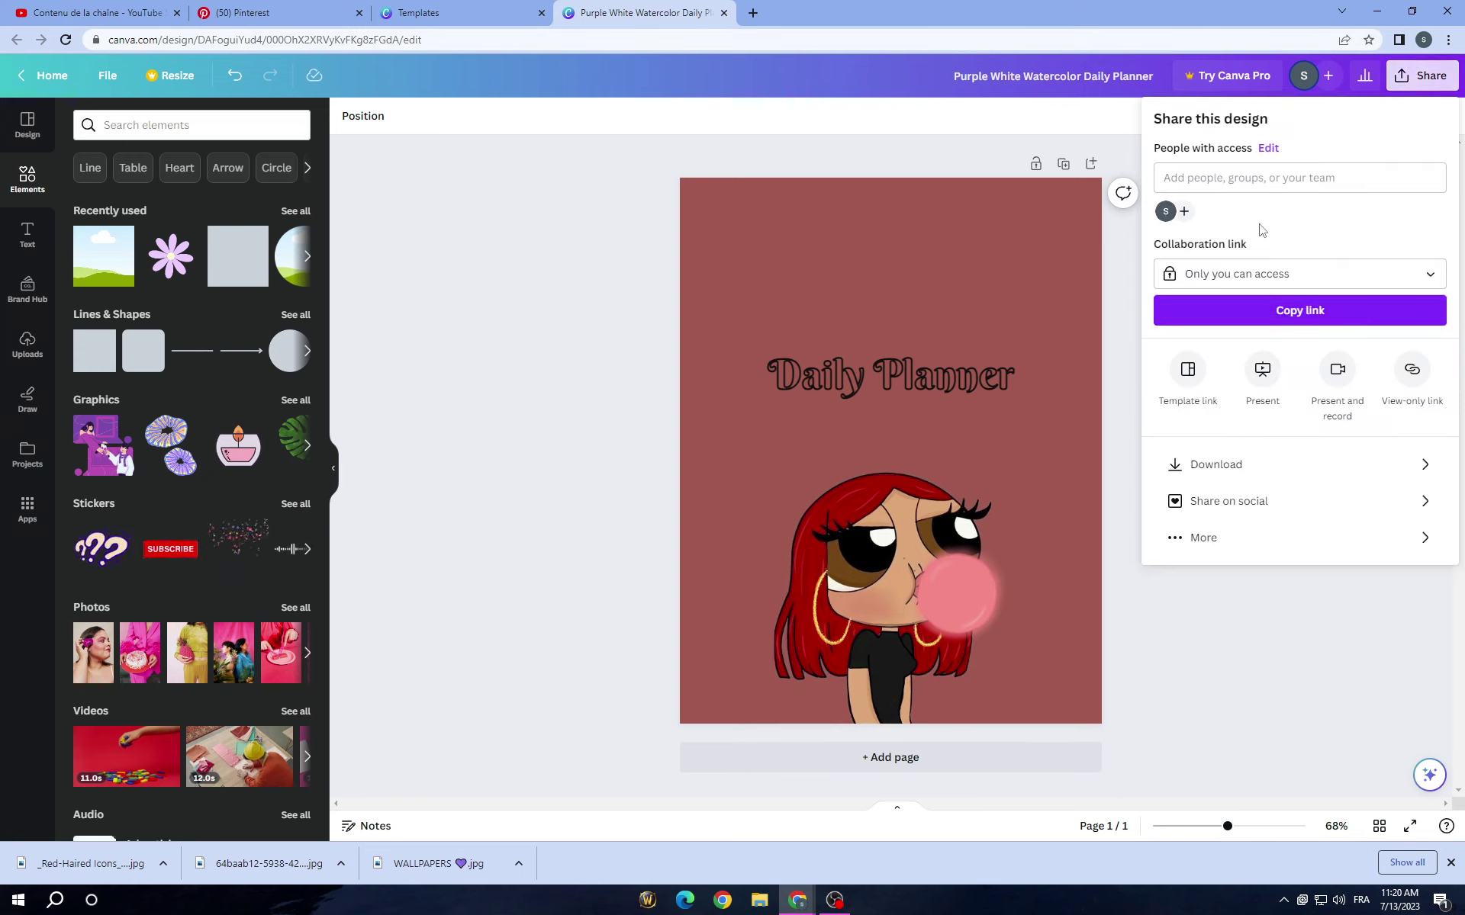
click(1262, 464)
click(1328, 197)
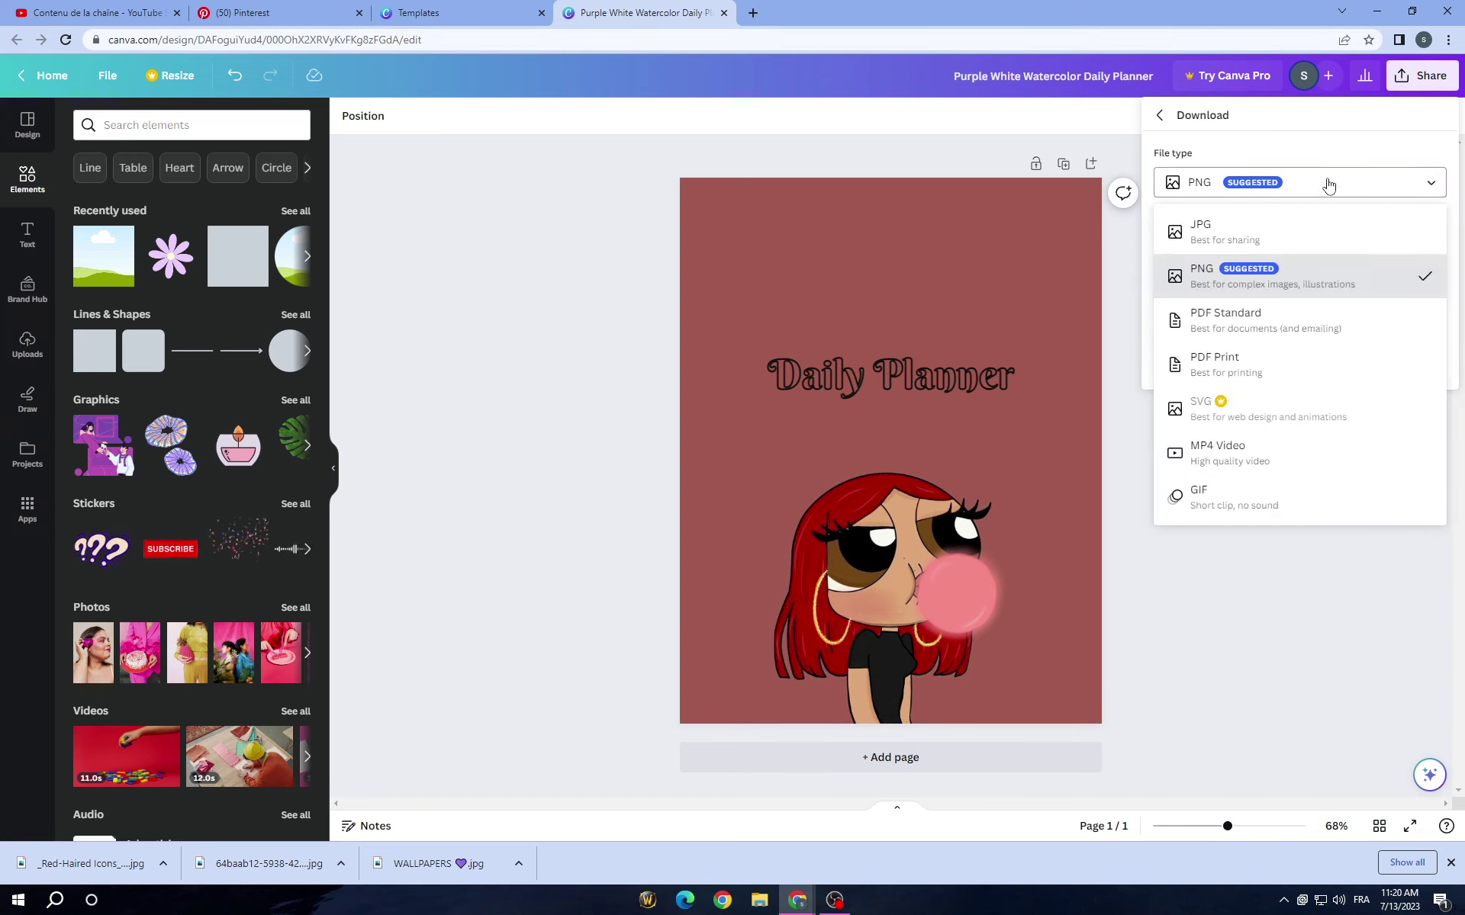
click(1308, 265)
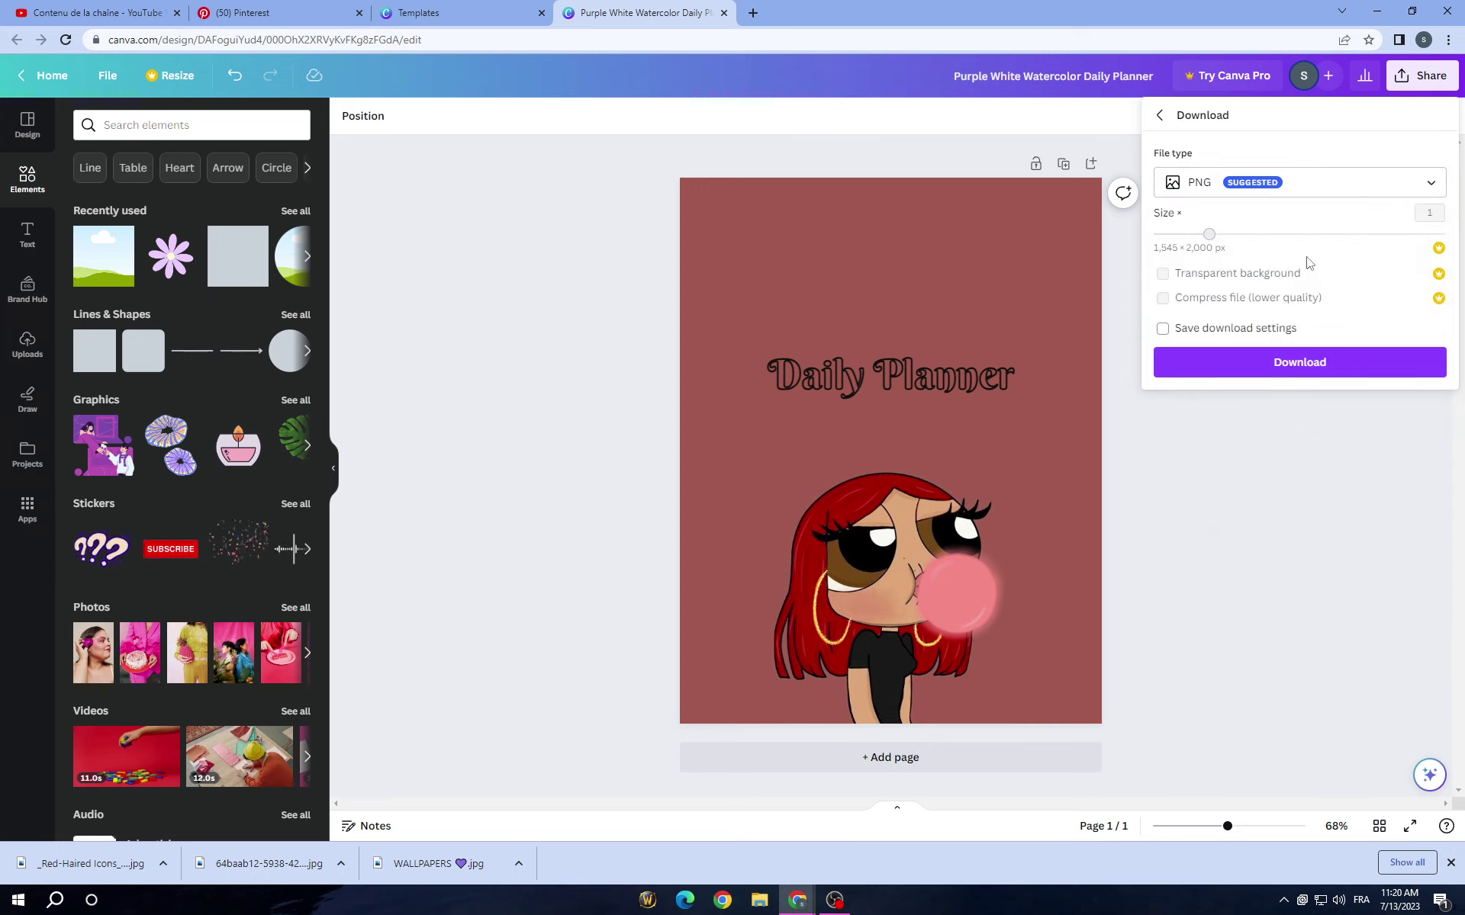
click(1201, 372)
click(1425, 76)
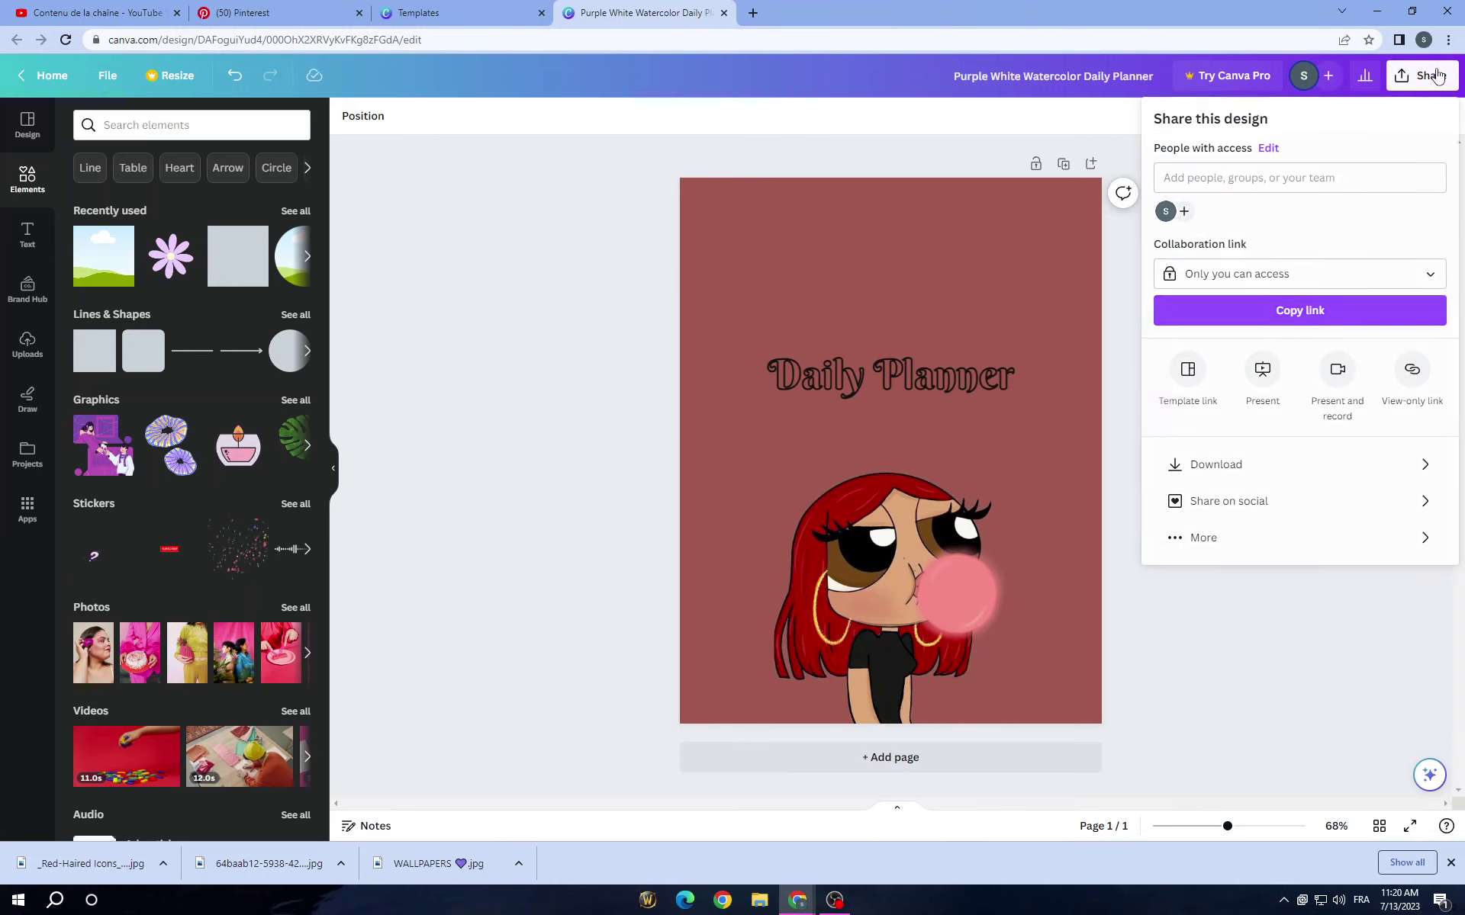